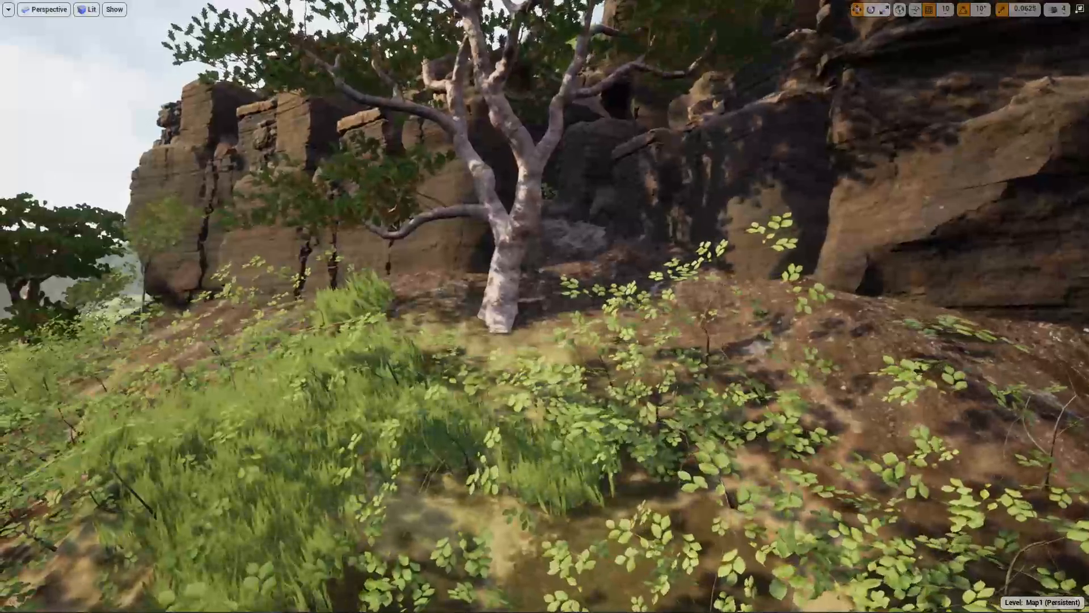
- Examine the realistic landscape around the statue cliffs, including the trees, ground vegetation, lake and distant hills
{"action": "key", "text": "s"}
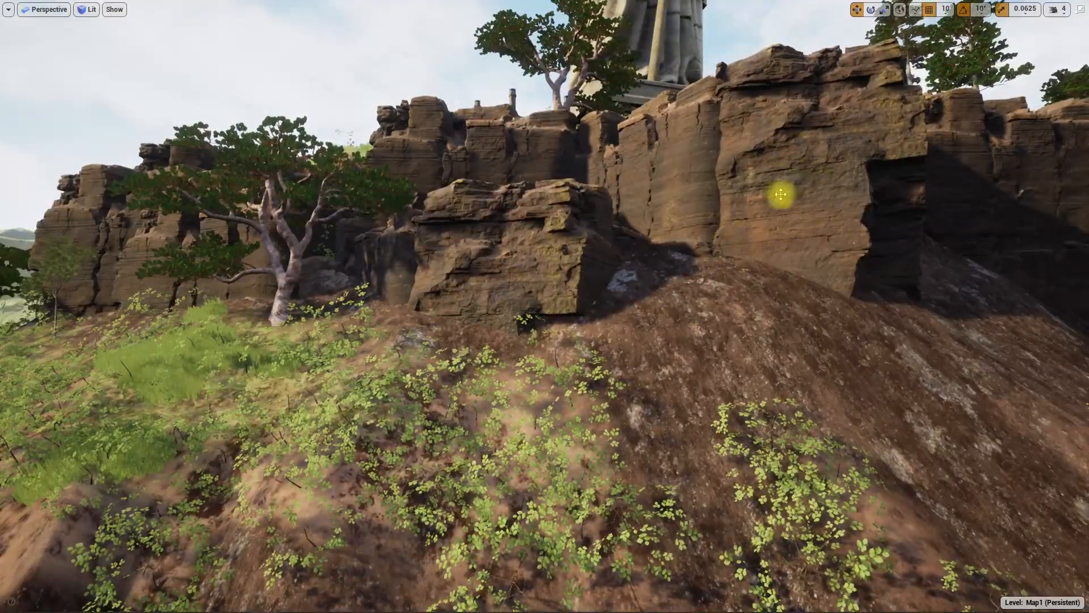
{"action": "right_click_drag", "start_coordinate": [747, 241], "coordinate": [746, 260]}
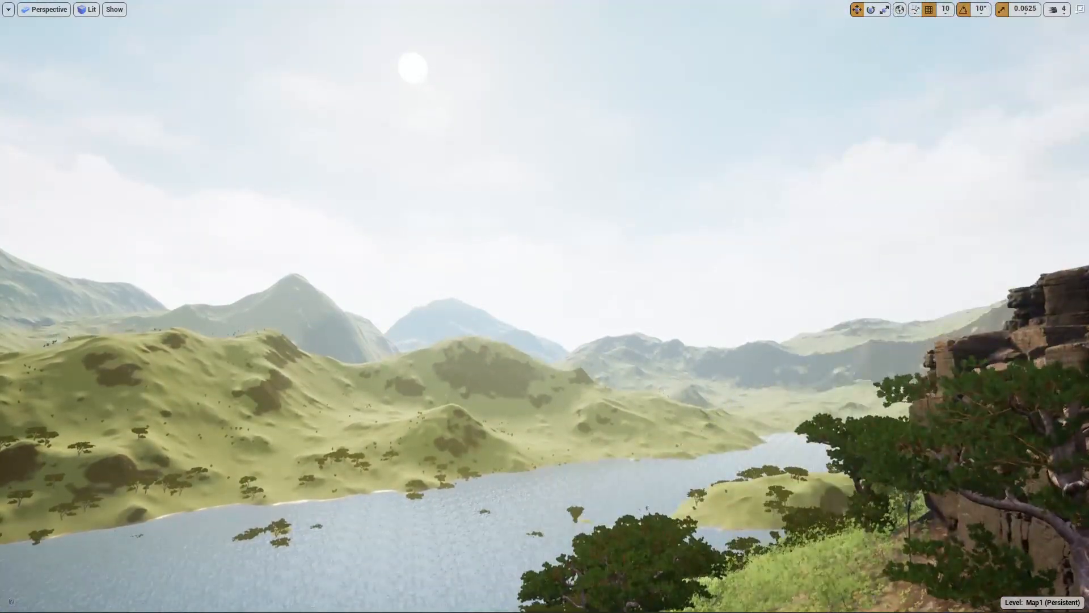
{"action": "right_click_drag", "start_coordinate": [583, 313], "coordinate": [545, 313]}
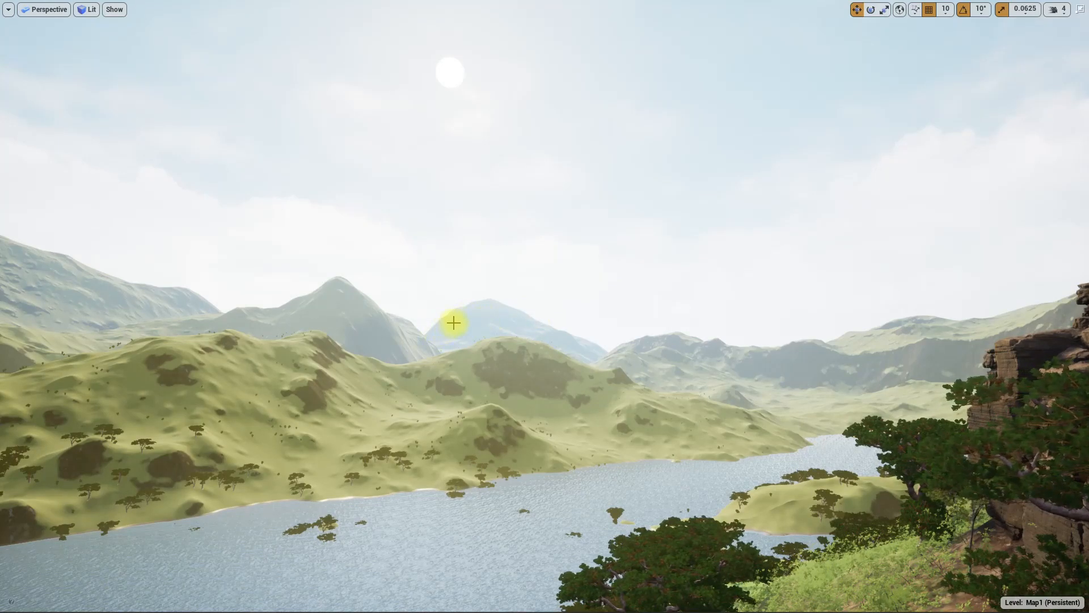
{"action": "right_click_drag", "start_coordinate": [480, 322], "coordinate": [306, 312]}
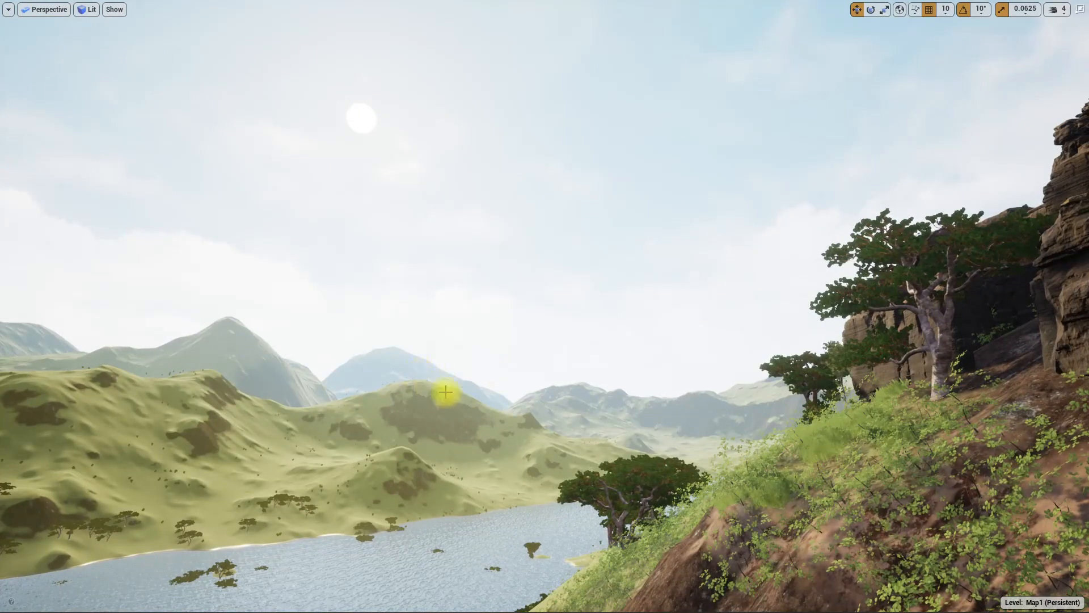
{"action": "key", "text": "s"}
{"action": "right_click_drag", "start_coordinate": [324, 390], "coordinate": [588, 509]}
{"action": "key", "text": "w"}
{"action": "key", "text": "s"}
{"action": "key", "text": "w"}
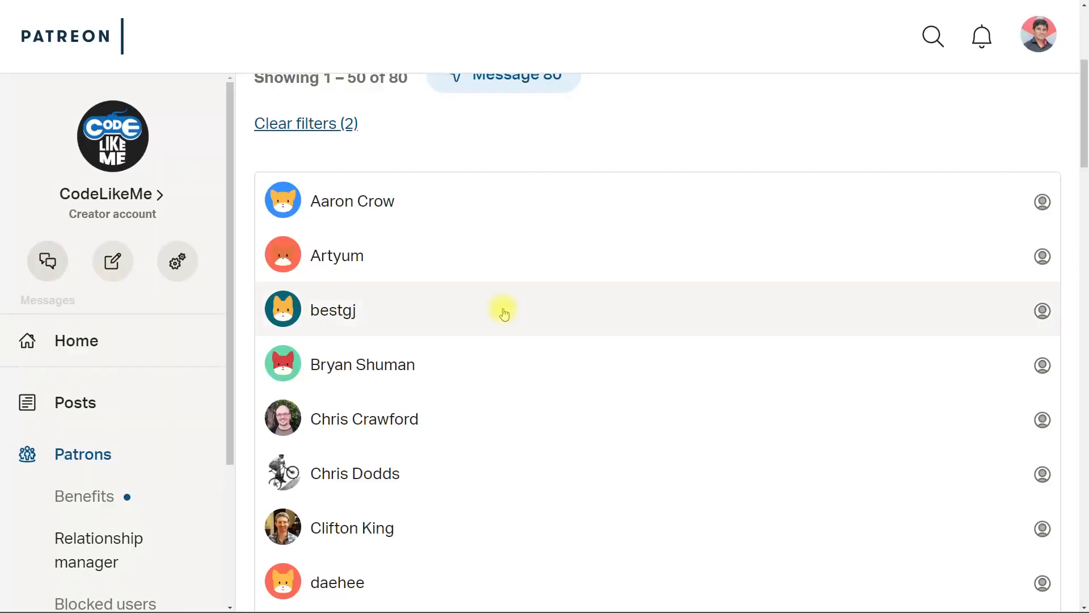
- Switch to Patreon and look through both pages of the active paid patrons list
{"action": "scroll", "coordinate": [479, 275], "scroll_direction": "down", "scroll_amount": 8}
{"action": "scroll", "coordinate": [470, 276], "scroll_direction": "down", "scroll_amount": 20}
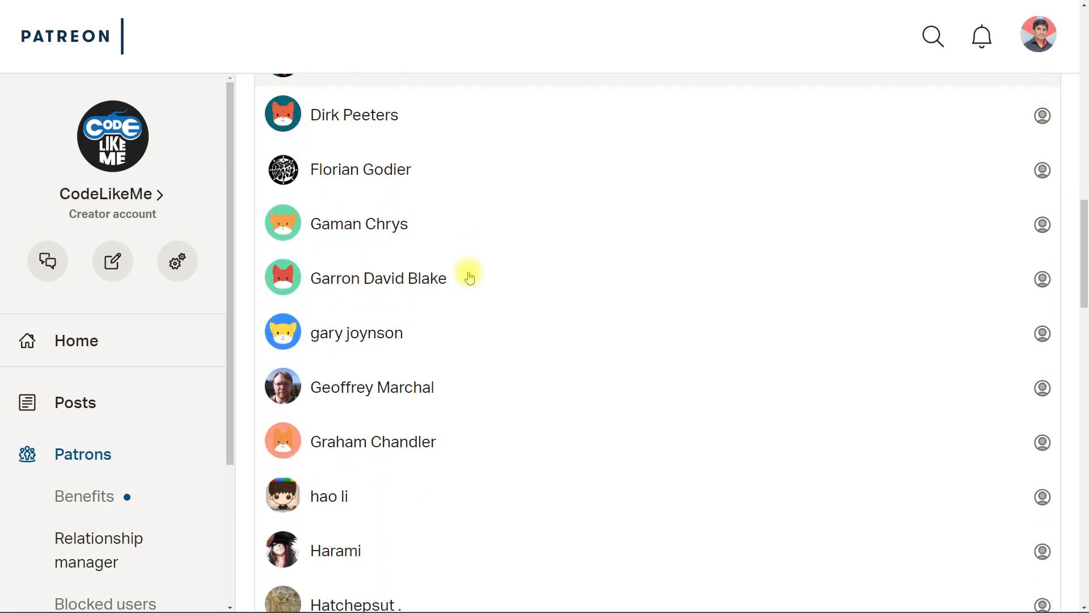
{"action": "scroll", "coordinate": [462, 277], "scroll_direction": "down", "scroll_amount": 12}
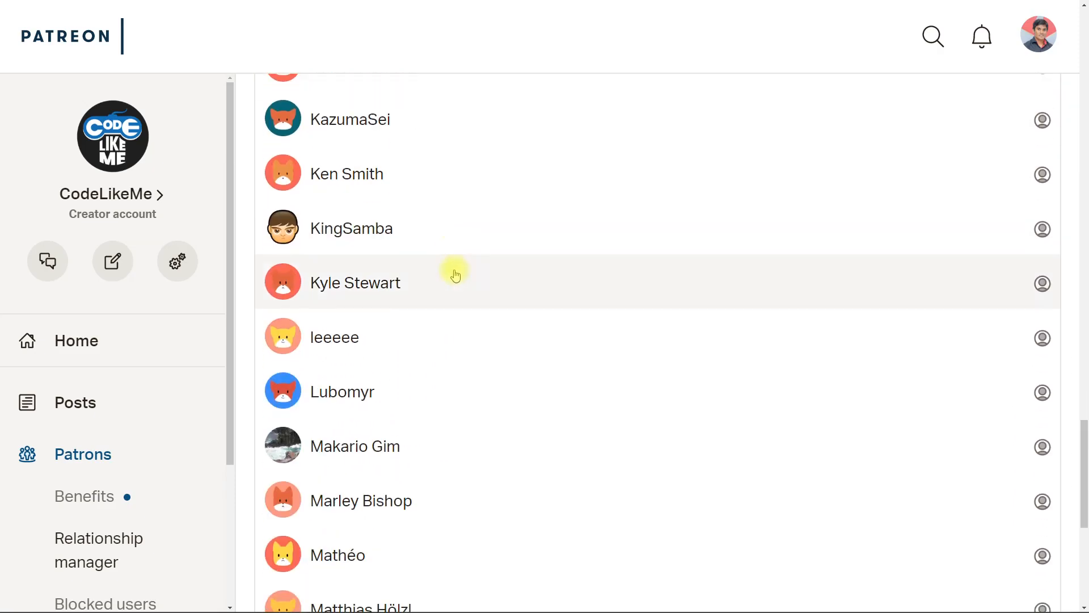
{"action": "left_click", "coordinate": [681, 539]}
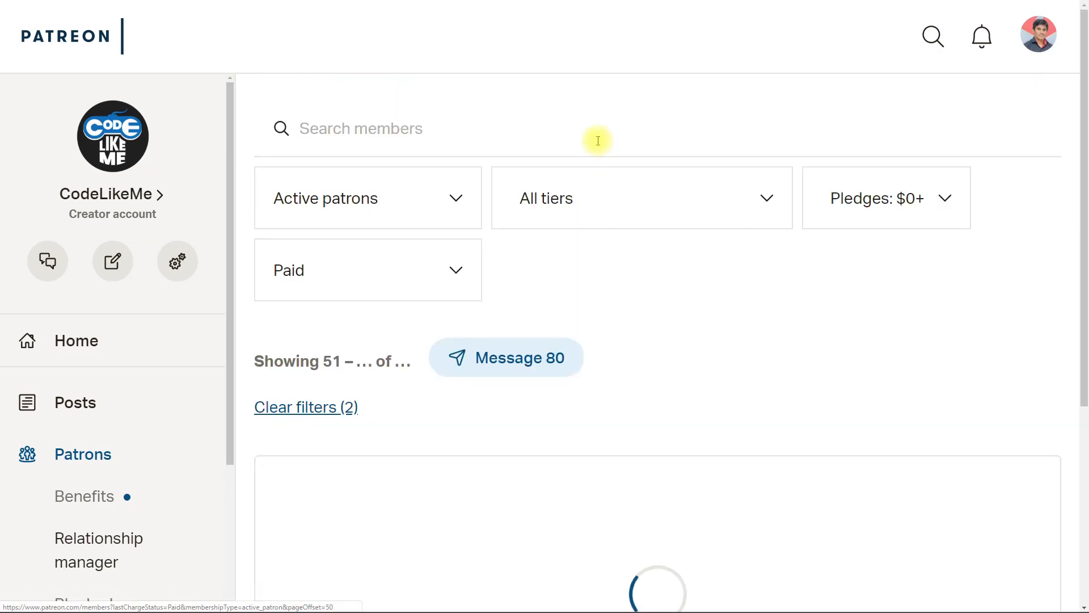
{"action": "scroll", "coordinate": [630, 257], "scroll_direction": "down", "scroll_amount": 3}
{"action": "scroll", "coordinate": [630, 275], "scroll_direction": "down", "scroll_amount": 20}
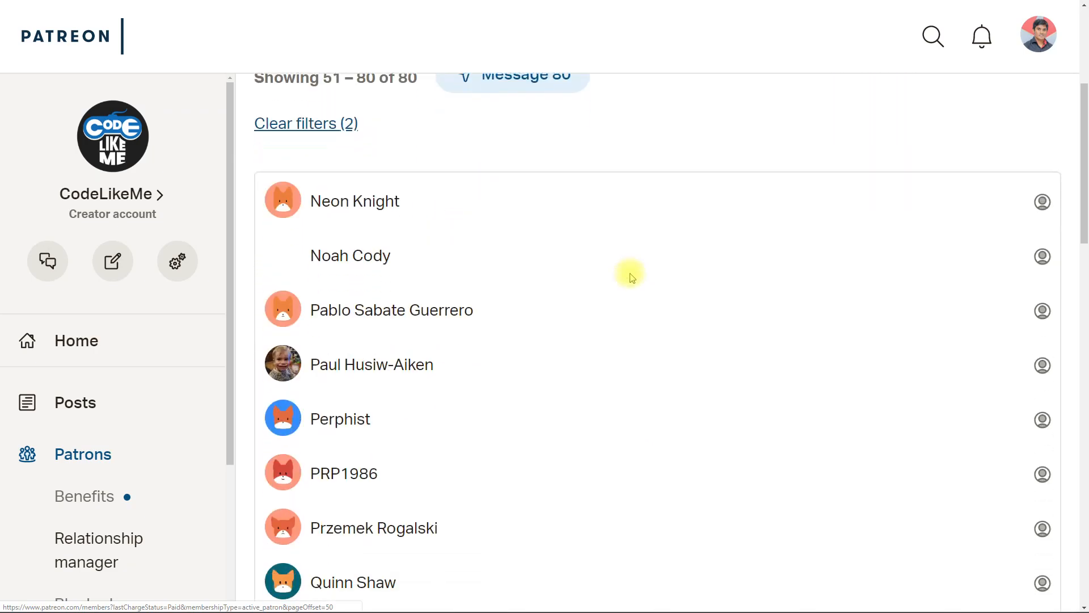
{"action": "scroll", "coordinate": [624, 275], "scroll_direction": "down", "scroll_amount": 5}
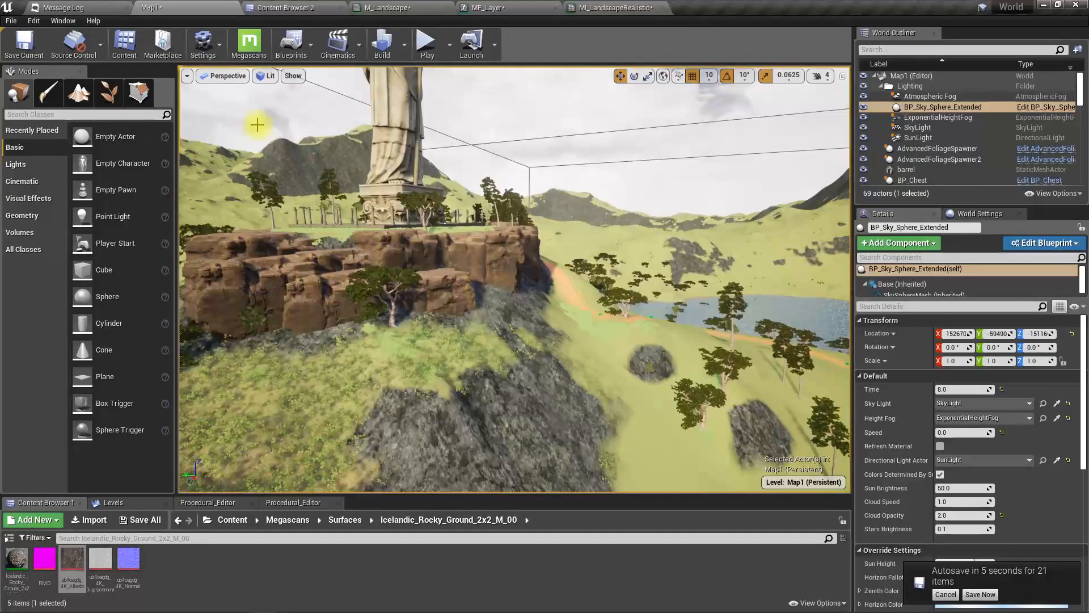
- Switch to Unreal Editor and examine the cliff meshes below the statue and the grey rock ground where it meets them
{"action": "right_click_drag", "start_coordinate": [592, 243], "coordinate": [567, 269]}
{"action": "key", "text": "w"}
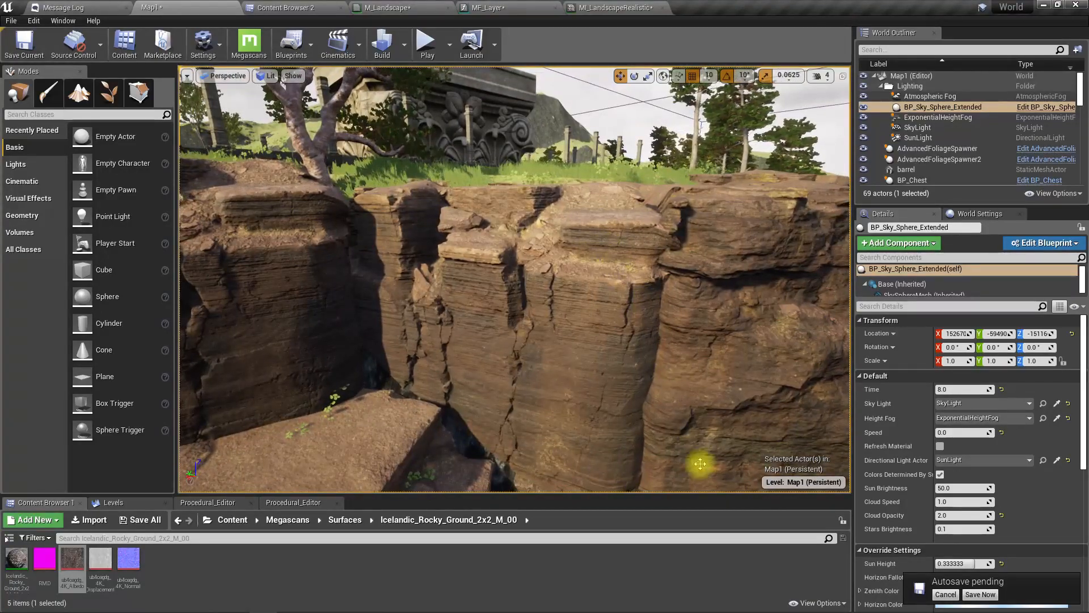
{"action": "right_click_drag", "start_coordinate": [577, 341], "coordinate": [352, 433]}
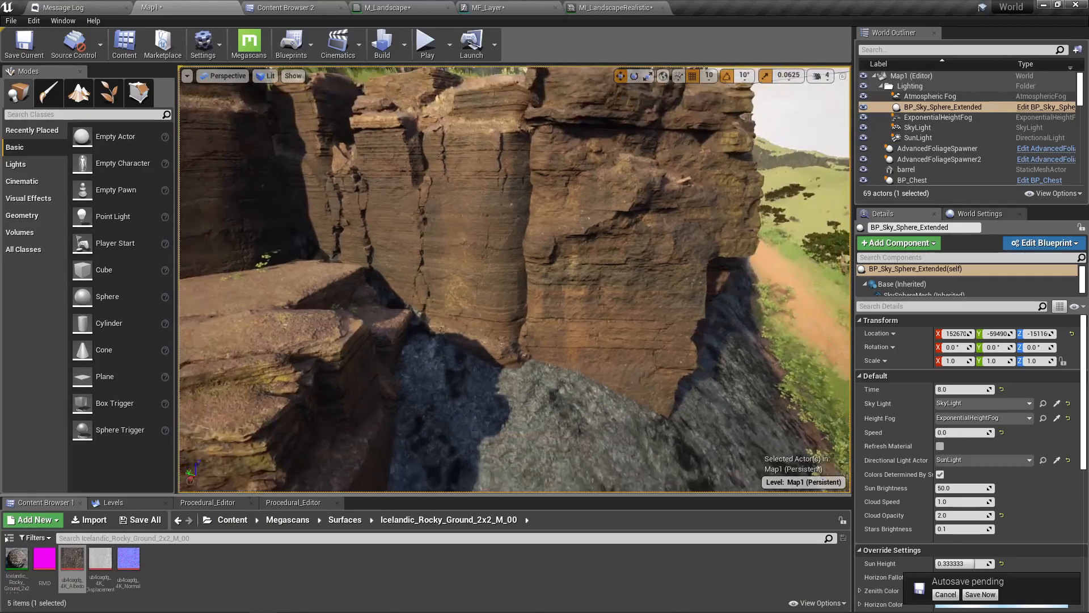
{"action": "key", "text": "w"}
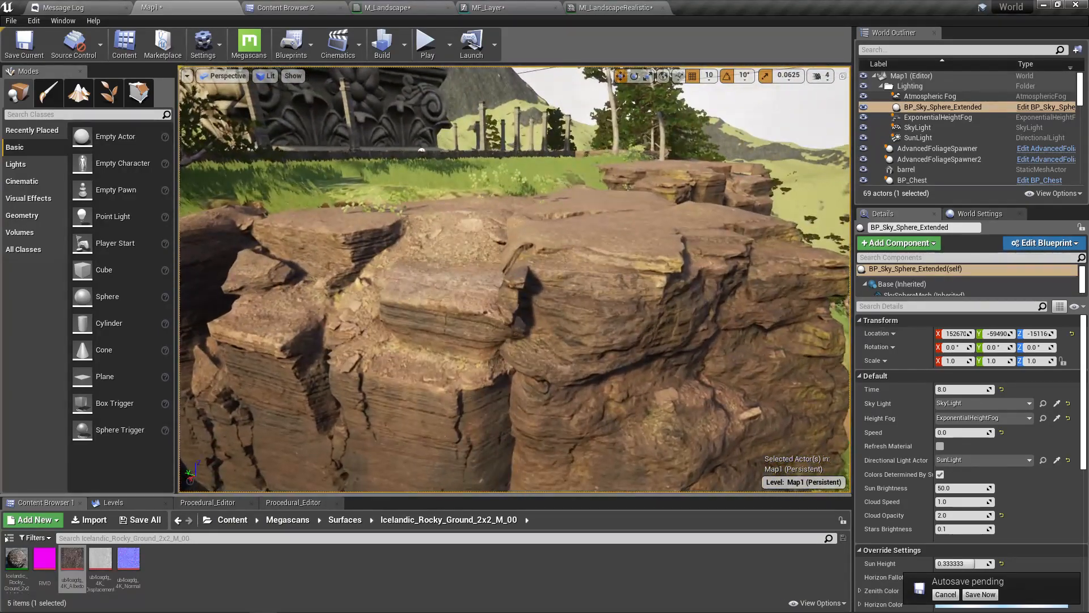
{"action": "key", "text": "w"}
{"action": "key", "text": "s"}
{"action": "key", "text": "q"}
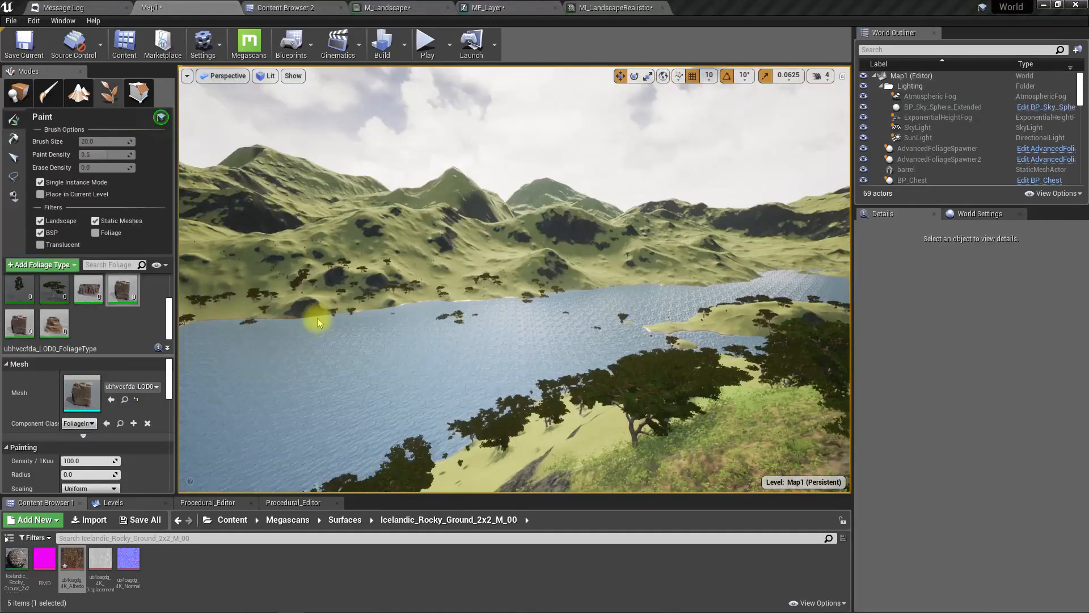
{"action": "key", "text": "w"}
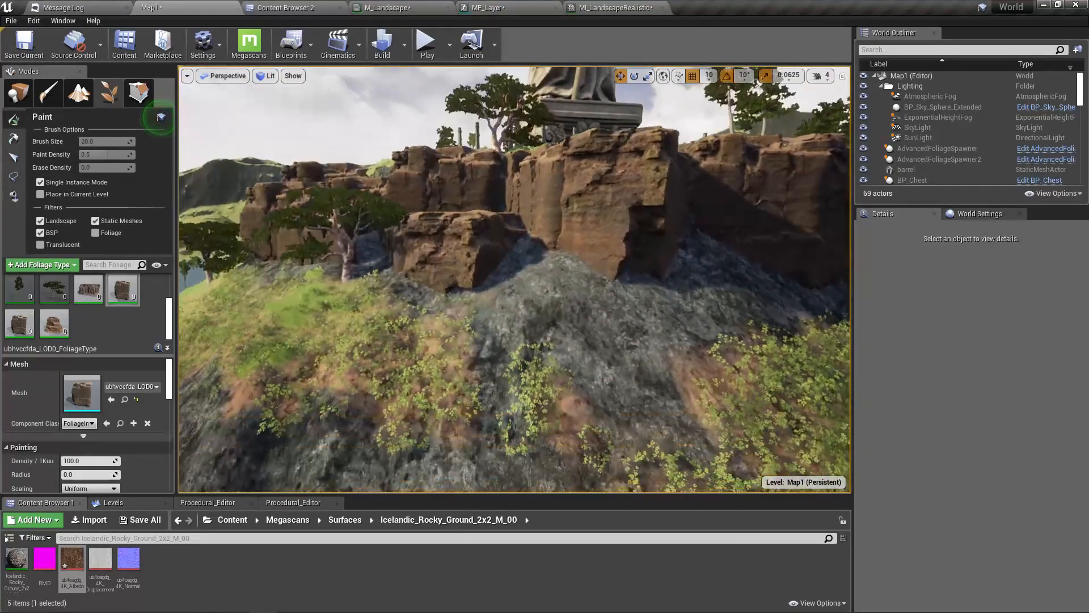
{"action": "right_click_drag", "start_coordinate": [339, 296], "coordinate": [339, 295]}
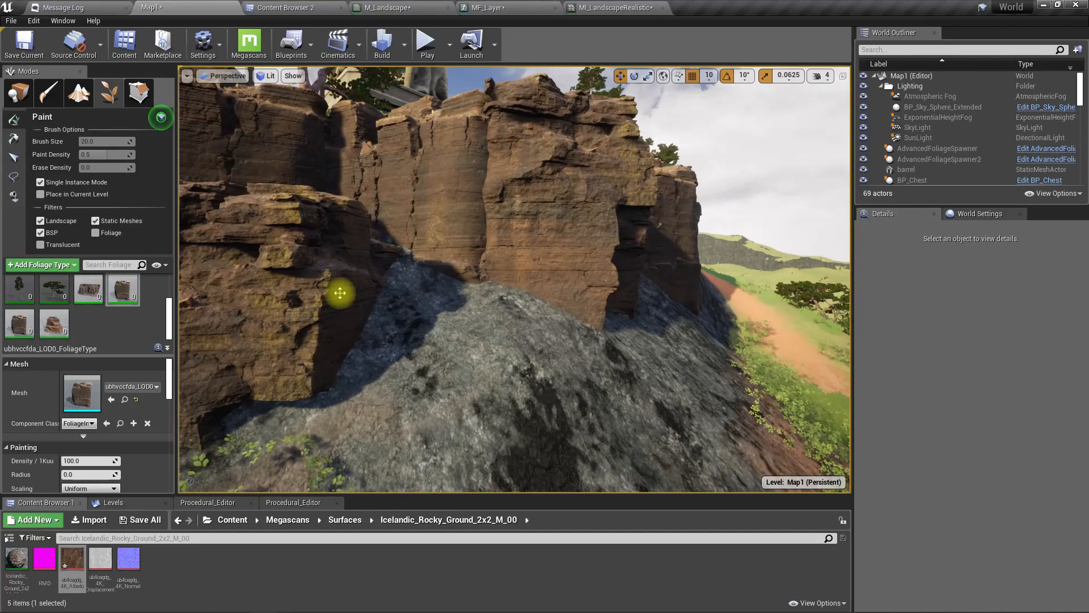
{"action": "key", "text": "s"}
{"action": "right_click_drag", "start_coordinate": [425, 277], "coordinate": [384, 138]}
{"action": "key", "text": "w"}
{"action": "key", "text": "s"}
{"action": "key", "text": "w"}
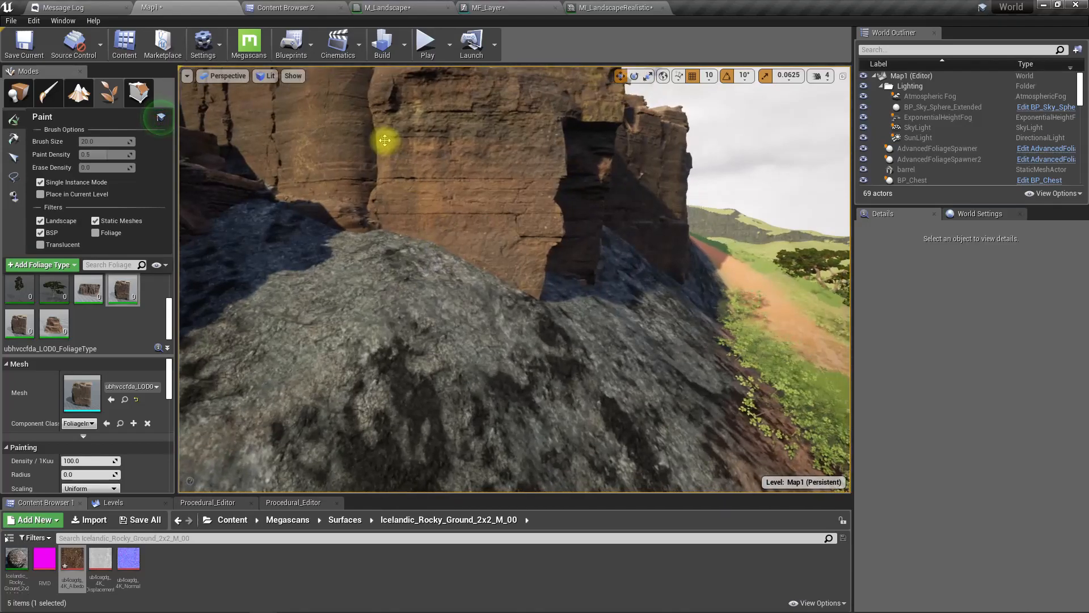
- Open the ub4oagdg_4K_Albedo texture from the Icelandic_Rocky_Ground_2x2_M_00 surface folder, view it, and locate it in the content browser
{"action": "left_click", "coordinate": [287, 7]}
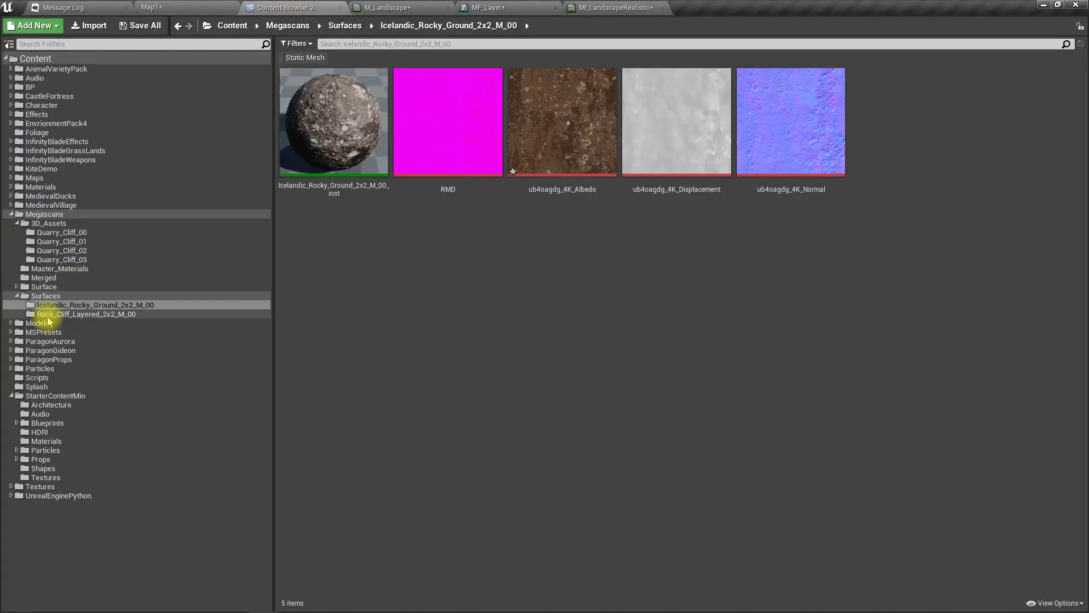
{"action": "left_click", "coordinate": [51, 314]}
{"action": "left_click", "coordinate": [53, 305]}
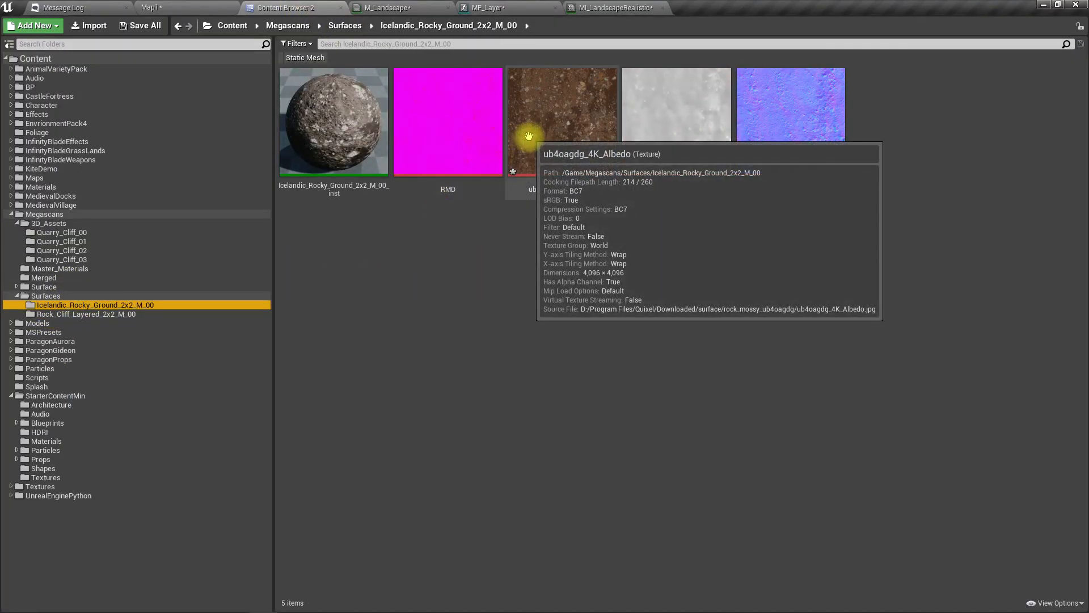
{"action": "double_click", "coordinate": [550, 121]}
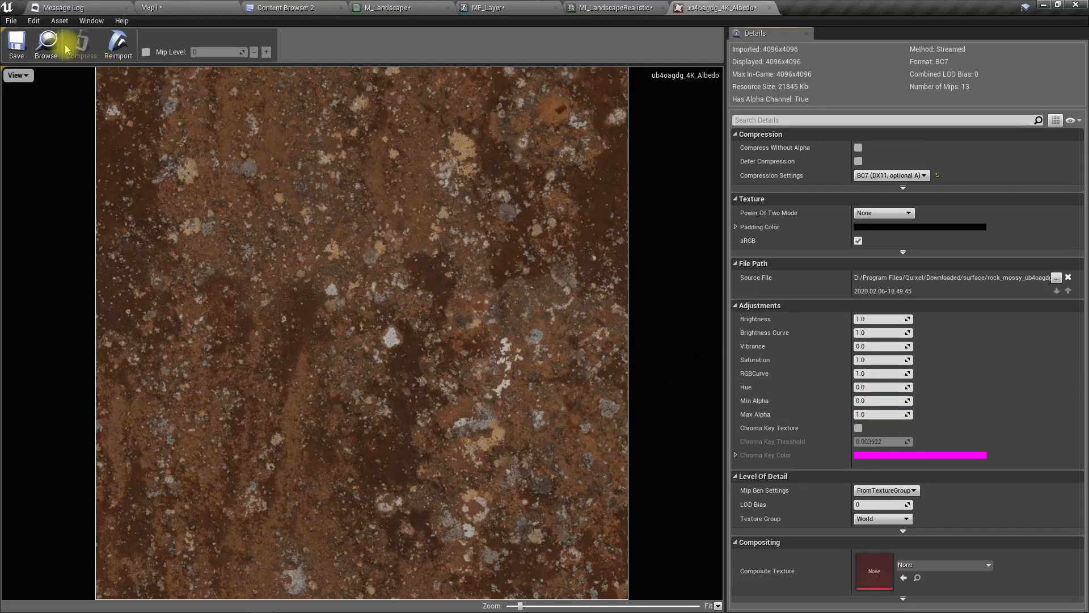
{"action": "left_click", "coordinate": [46, 45]}
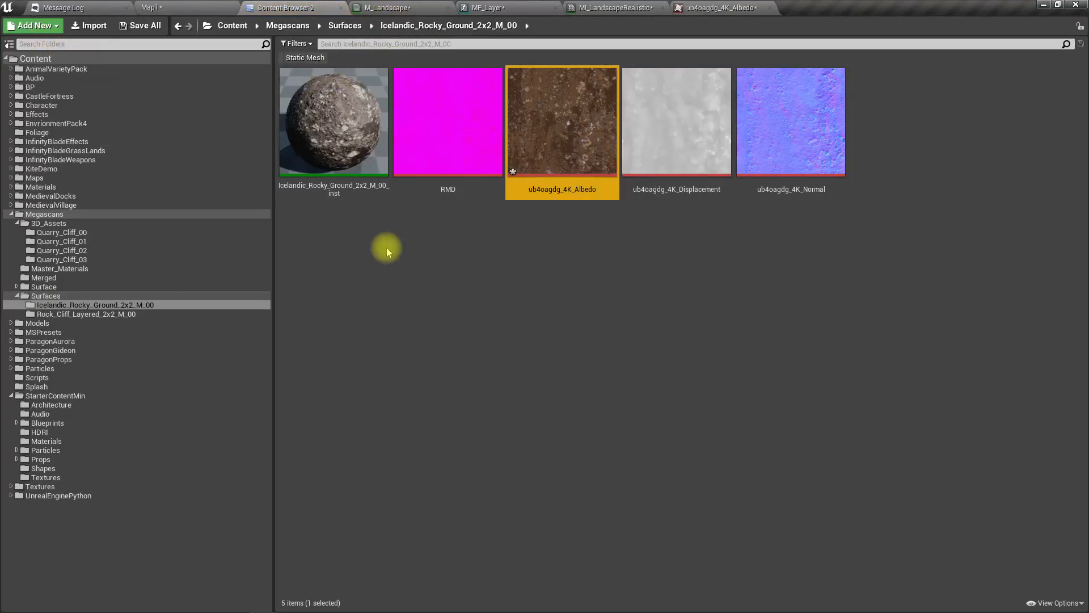
- Assign ub4oagdg_4K_Albedo as the L1 Texture and ub4oagdg_4K_Normal as the L1 Normal of the realistic landscape material instance
{"action": "left_click", "coordinate": [620, 7]}
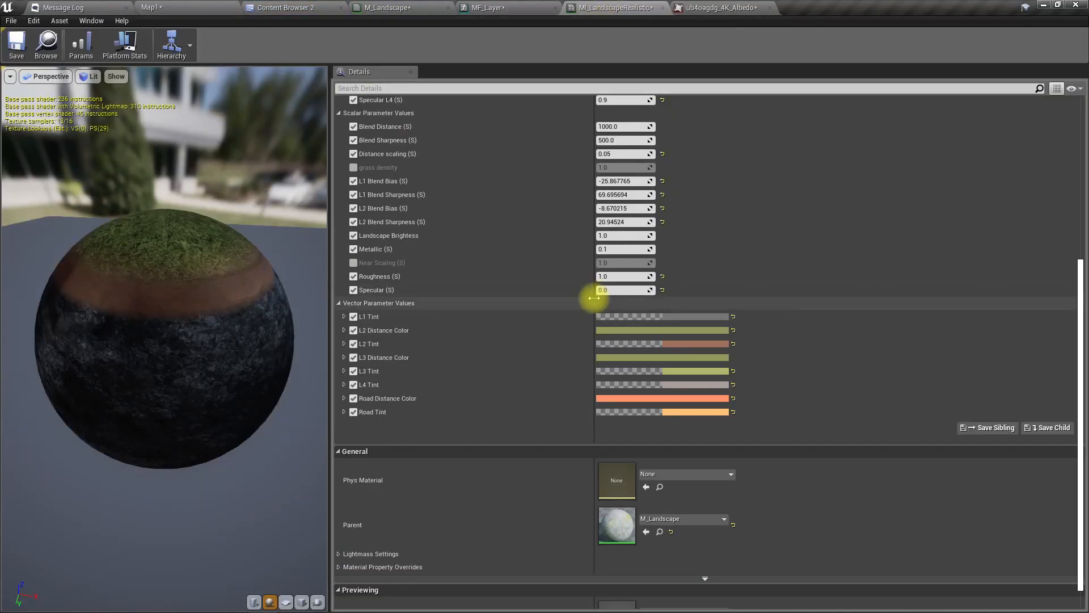
{"action": "scroll", "coordinate": [589, 298], "scroll_direction": "up", "scroll_amount": 8}
{"action": "scroll", "coordinate": [585, 303], "scroll_direction": "up", "scroll_amount": 4}
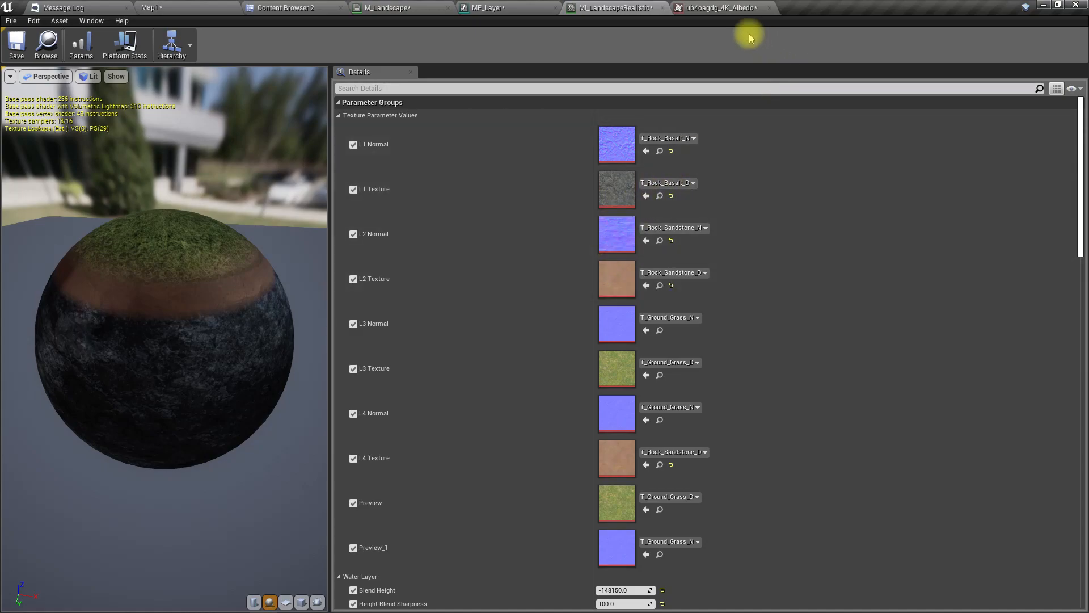
{"action": "left_click", "coordinate": [304, 6]}
{"action": "left_click_drag", "start_coordinate": [535, 93], "coordinate": [626, 188]}
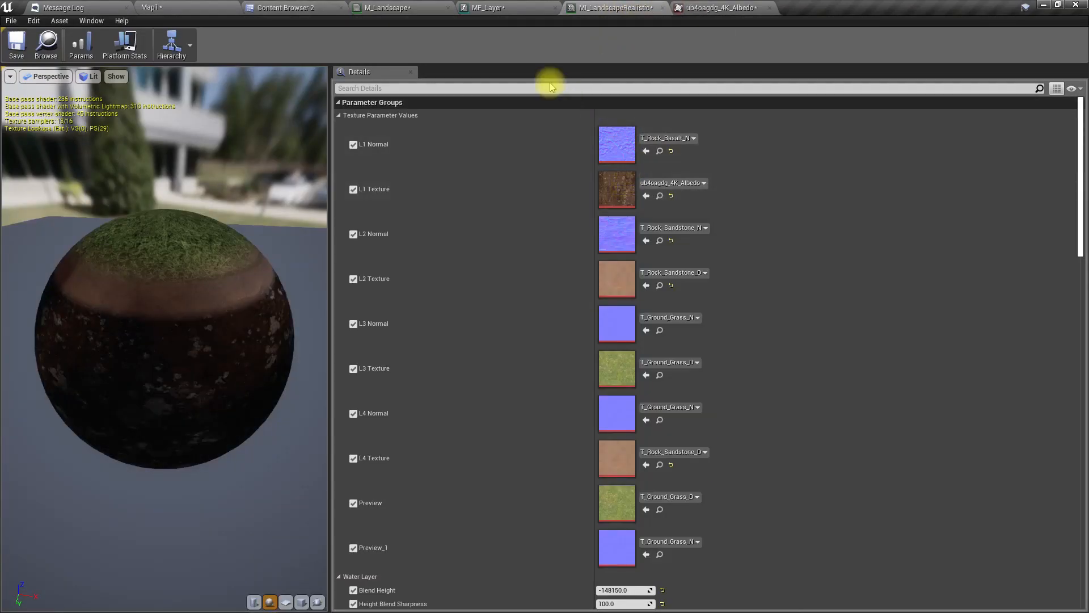
{"action": "left_click", "coordinate": [279, 5]}
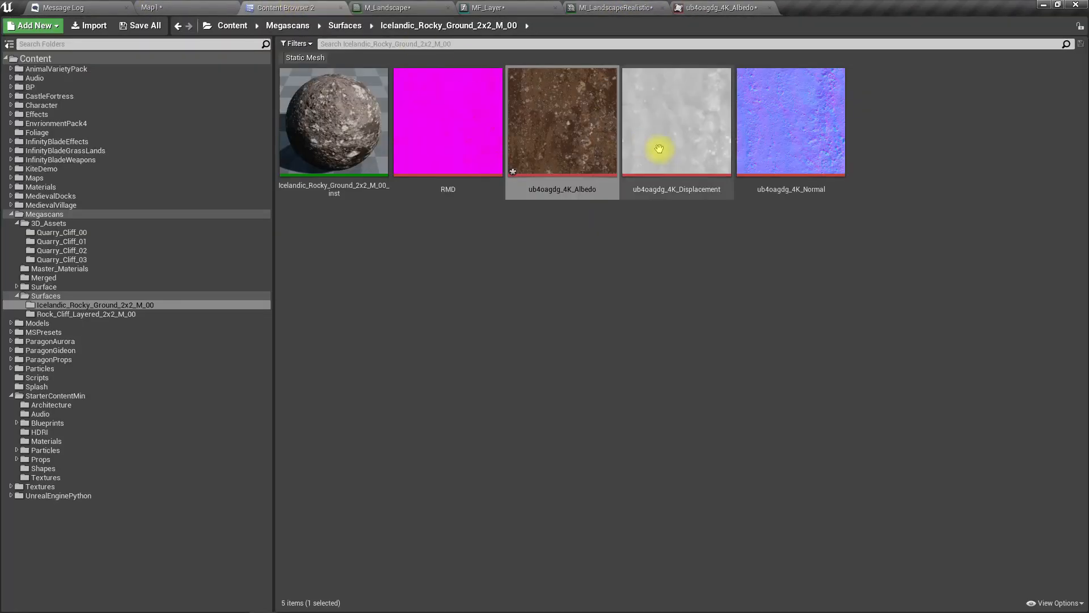
{"action": "left_click_drag", "start_coordinate": [784, 126], "coordinate": [617, 146]}
- Return to Map1, leave foliage painting mode, and inspect the retextured rock slope at the cliff base in full screen
{"action": "left_click", "coordinate": [149, 7]}
{"action": "right_click_drag", "start_coordinate": [514, 279], "coordinate": [590, 263]}
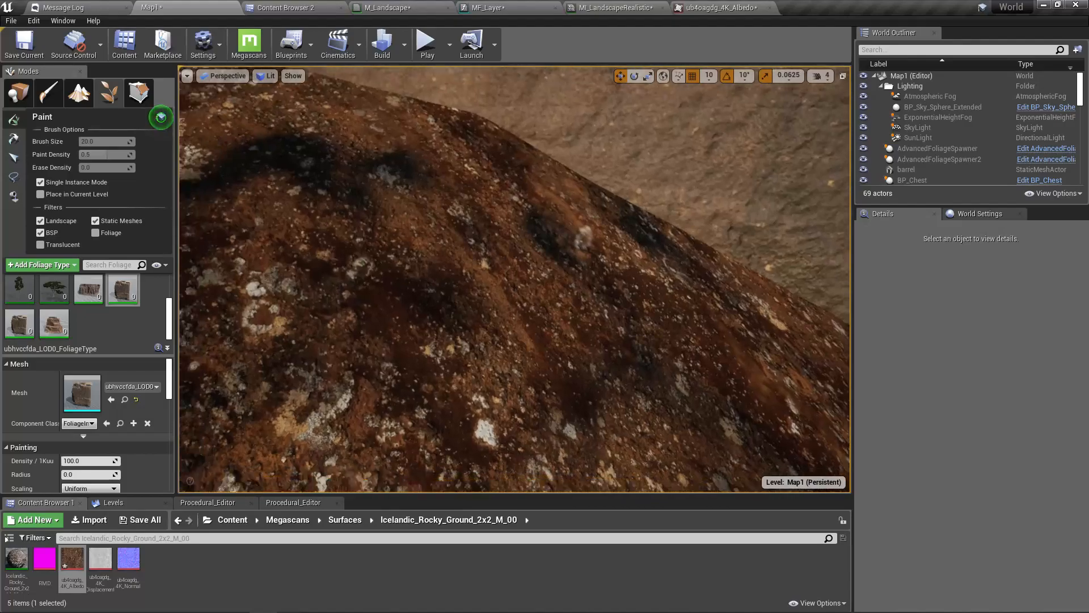
{"action": "left_click", "coordinate": [21, 92]}
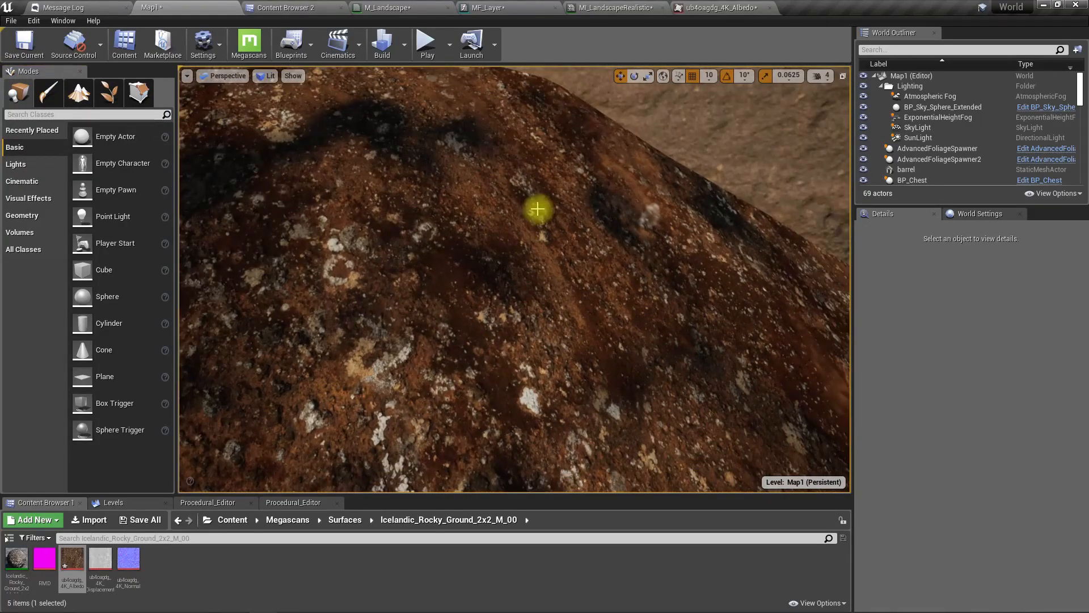
{"action": "key", "text": "F11"}
{"action": "right_click_drag", "start_coordinate": [537, 209], "coordinate": [553, 267]}
{"action": "key", "text": "s"}
{"action": "key", "text": "d"}
{"action": "key", "text": "w"}
{"action": "key", "text": "s"}
{"action": "key", "text": "F11"}
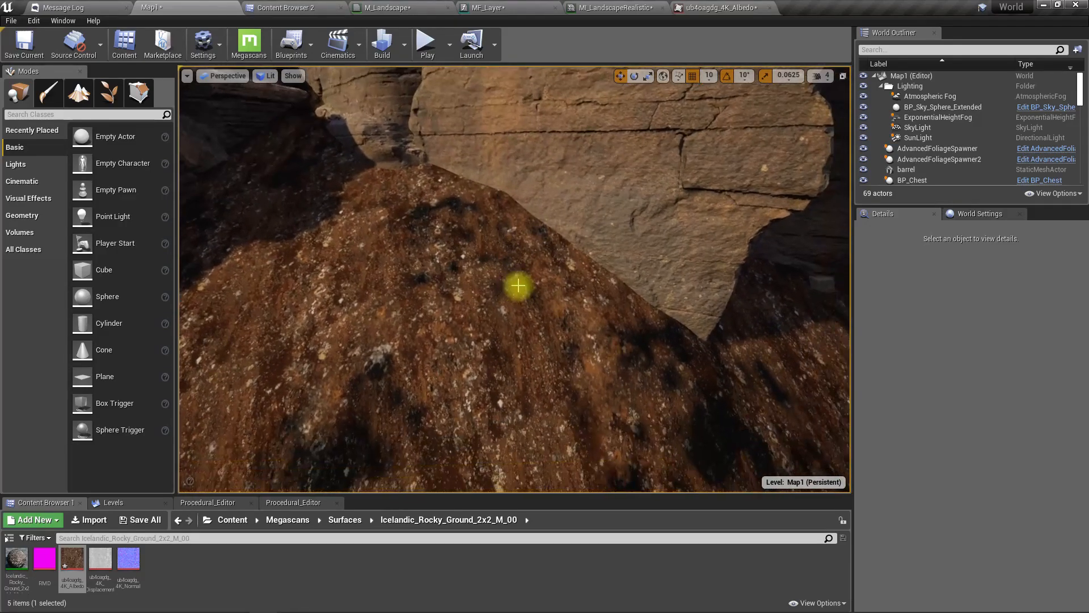
- Reset the L1 Tint of the landscape material instance to its default and check the rock slope in Map1
{"action": "scroll", "coordinate": [596, 536], "scroll_direction": "down", "scroll_amount": 10}
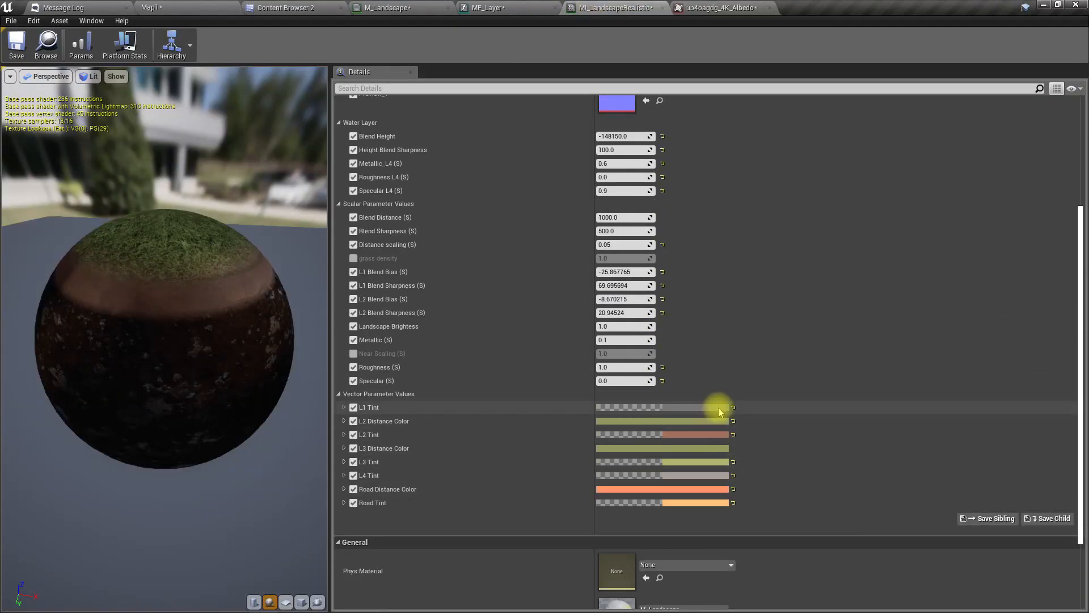
{"action": "left_click", "coordinate": [733, 407]}
{"action": "left_click_drag", "start_coordinate": [200, 394], "coordinate": [234, 222]}
{"action": "left_click", "coordinate": [187, 7]}
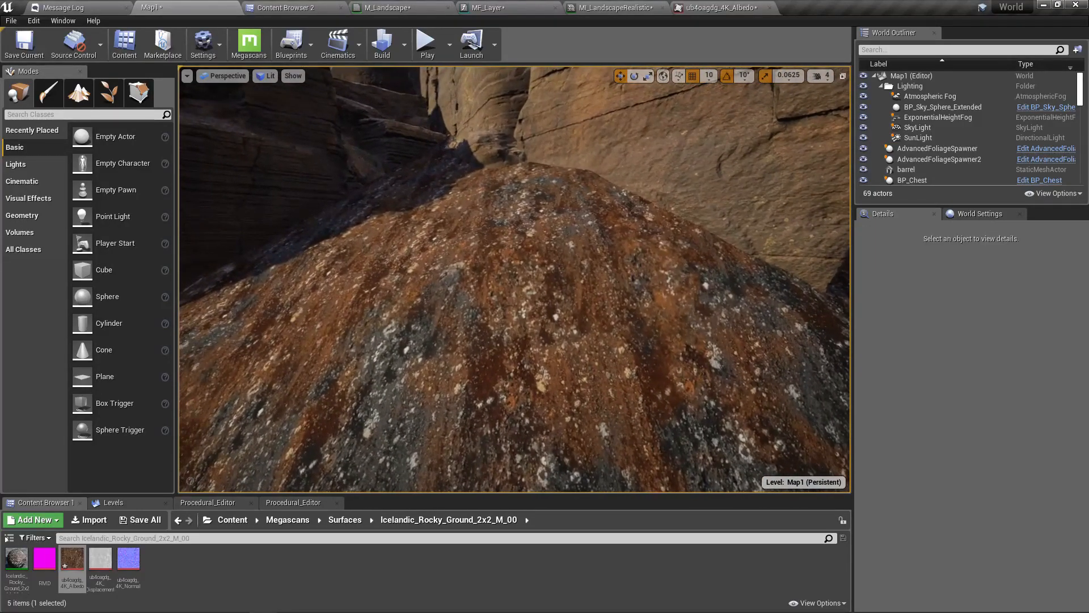
{"action": "right_click_drag", "start_coordinate": [529, 318], "coordinate": [569, 226]}
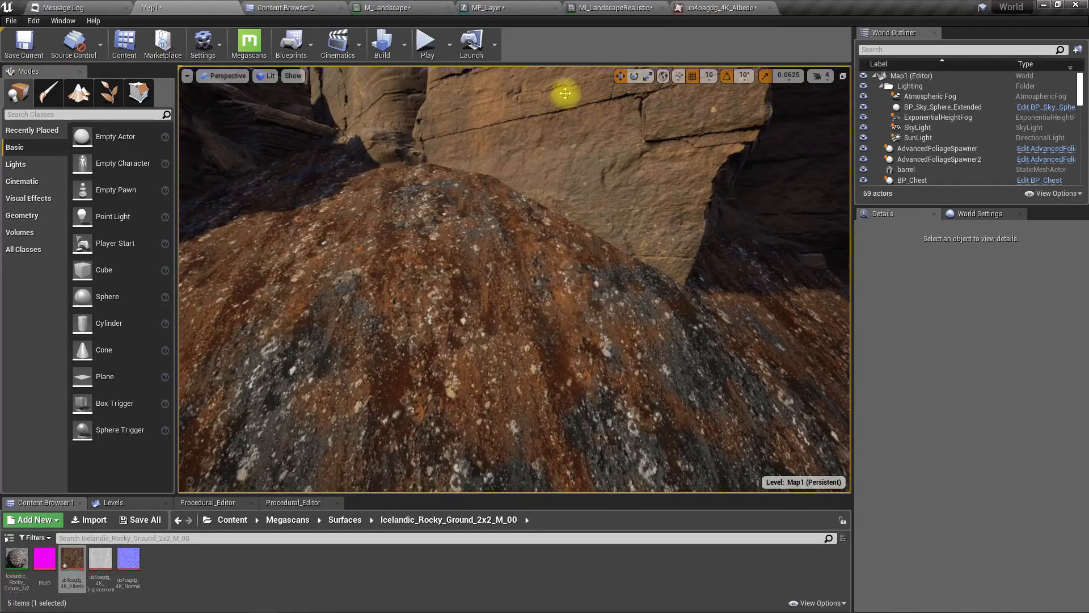
{"action": "mouse_move", "coordinate": [430, 231]}
{"action": "right_mouse_down"}
{"action": "mouse_move", "coordinate": [489, 190]}
{"action": "mouse_move", "coordinate": [417, 236]}
{"action": "right_mouse_up"}
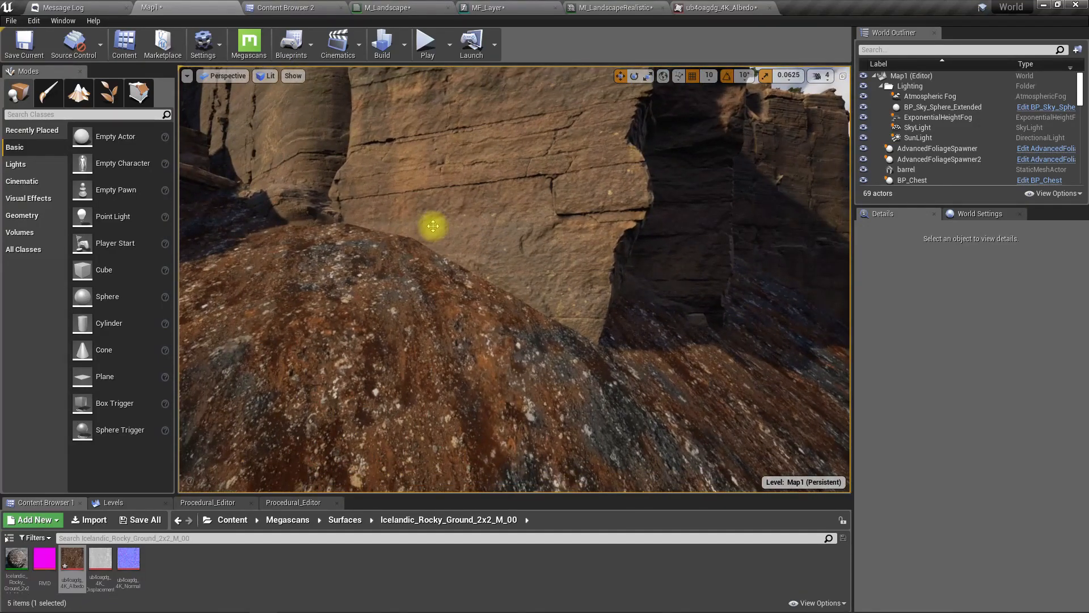
- Frame the slope and cliff face in full screen and capture a high-resolution screenshot by repeating the last console command
{"action": "key", "text": "F11"}
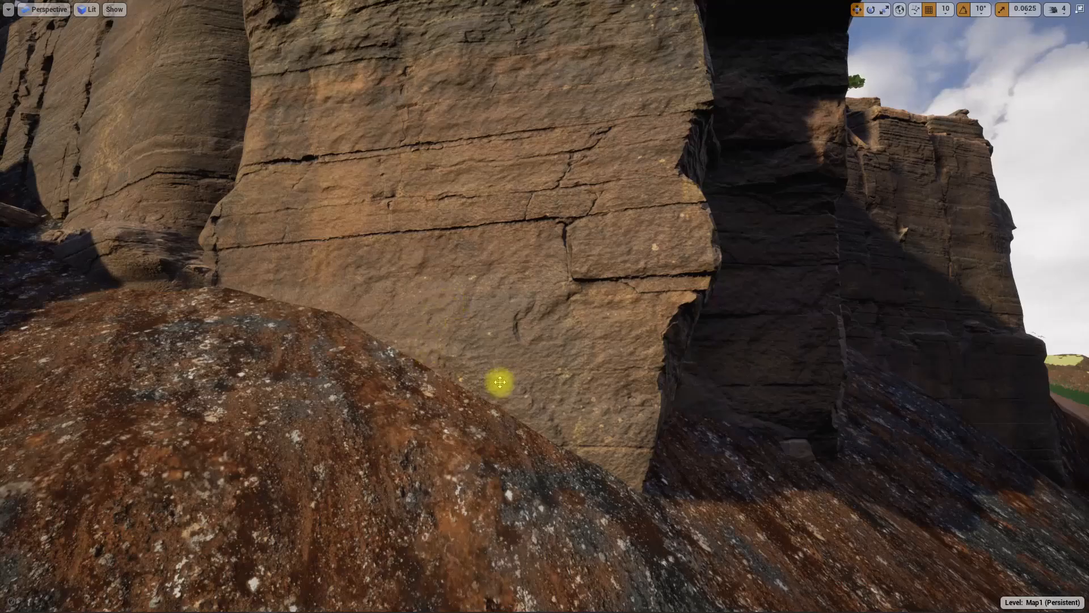
{"action": "right_click_drag", "start_coordinate": [495, 380], "coordinate": [496, 376]}
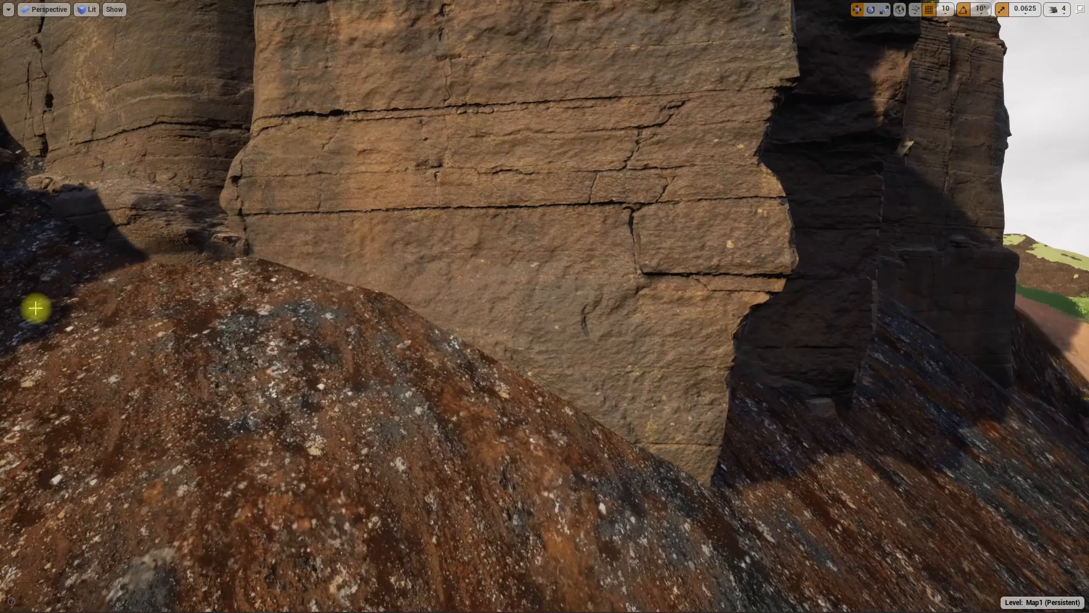
{"action": "key", "text": "grave"}
{"action": "key", "text": "Up"}
{"action": "key", "text": "Return"}
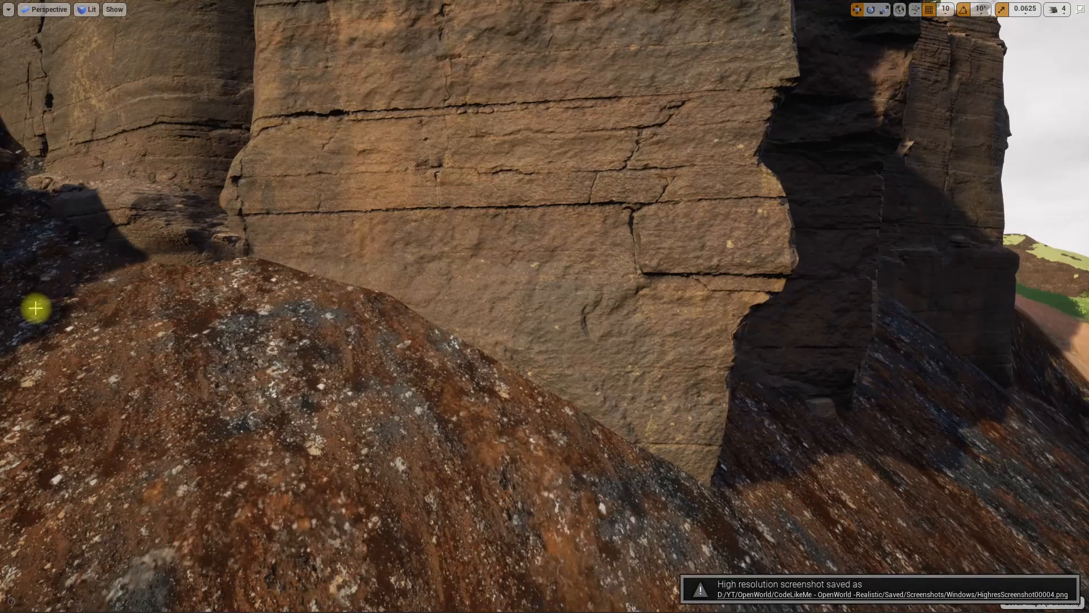
- Open the ub4oagdg_4K_Albedo texture in a floating window over the full-screen Map1 viewport, with its Adjustments settings in view
{"action": "right_click_drag", "start_coordinate": [341, 337], "coordinate": [334, 332]}
{"action": "key", "text": "F11"}
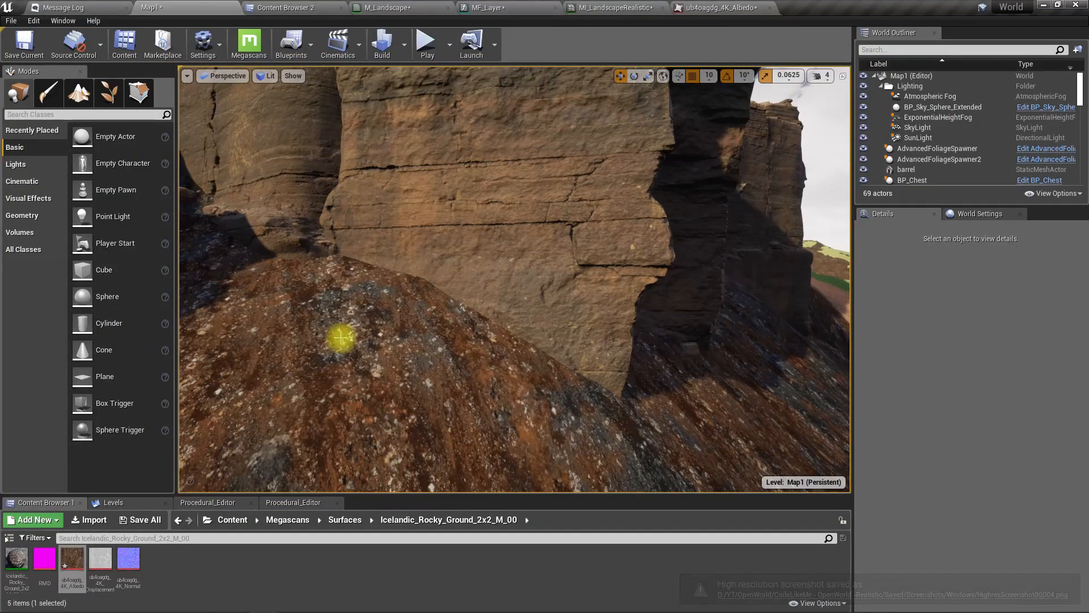
{"action": "left_click", "coordinate": [280, 7]}
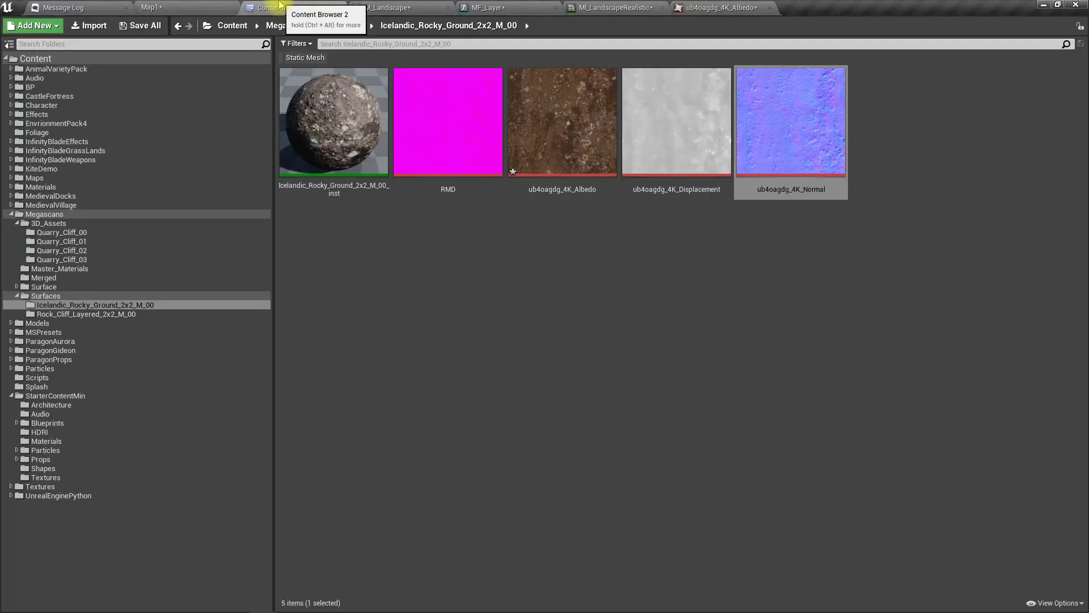
{"action": "double_click", "coordinate": [557, 144]}
{"action": "left_click_drag", "start_coordinate": [709, 5], "coordinate": [730, 134]}
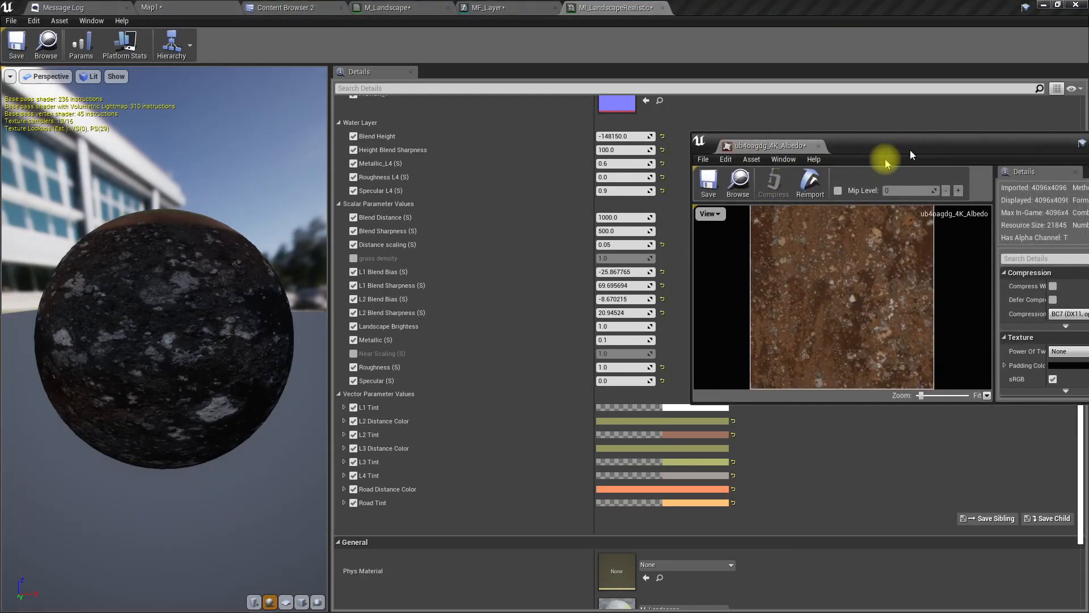
{"action": "left_click_drag", "start_coordinate": [903, 157], "coordinate": [790, 189]}
{"action": "scroll", "coordinate": [907, 328], "scroll_direction": "down", "scroll_amount": 5}
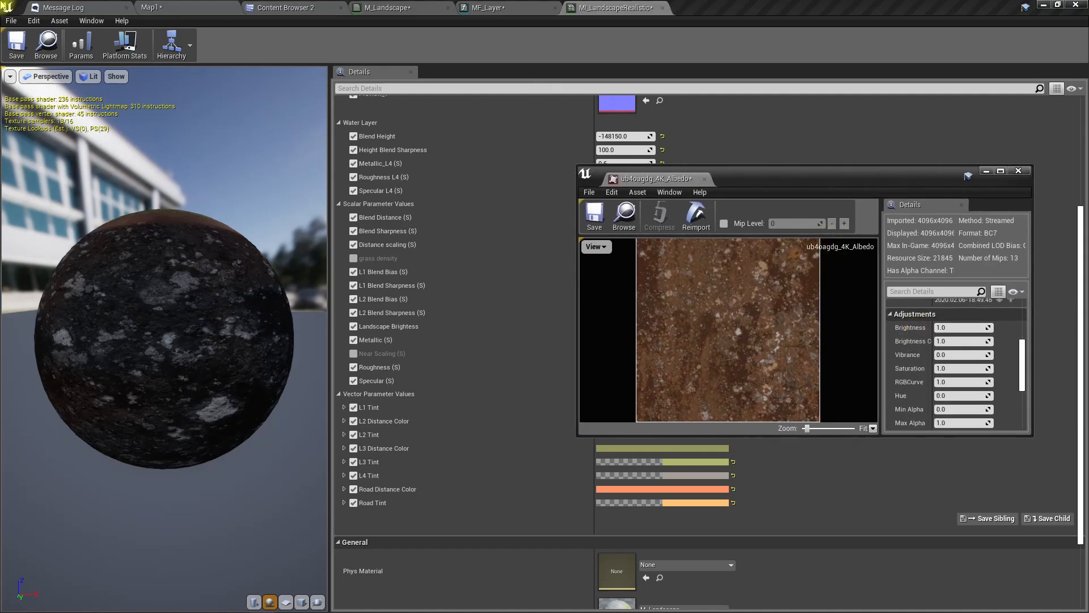
{"action": "left_click", "coordinate": [170, 7]}
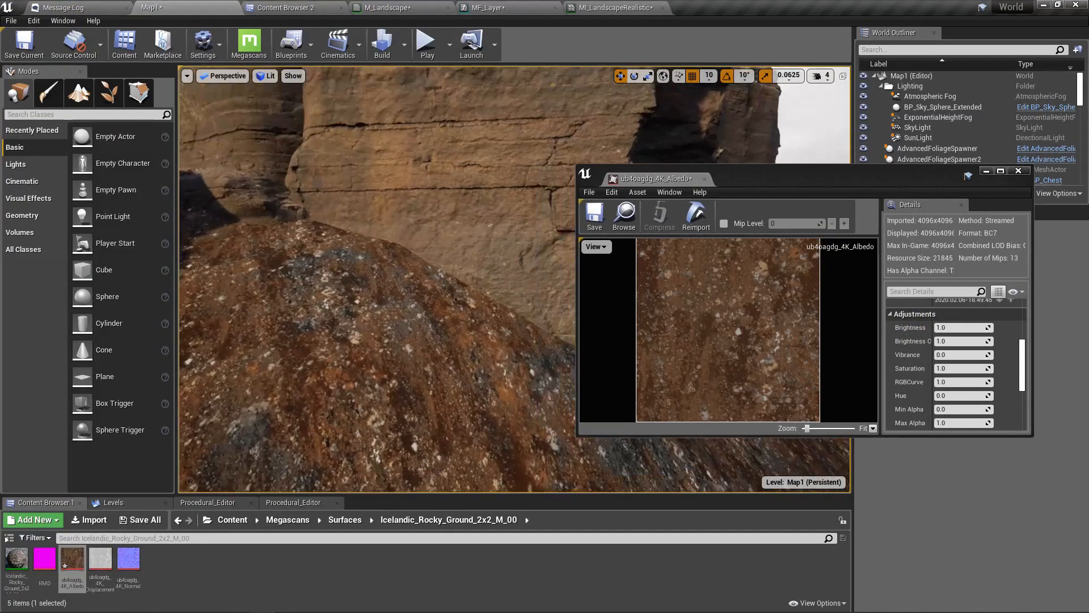
{"action": "key", "text": "F11"}
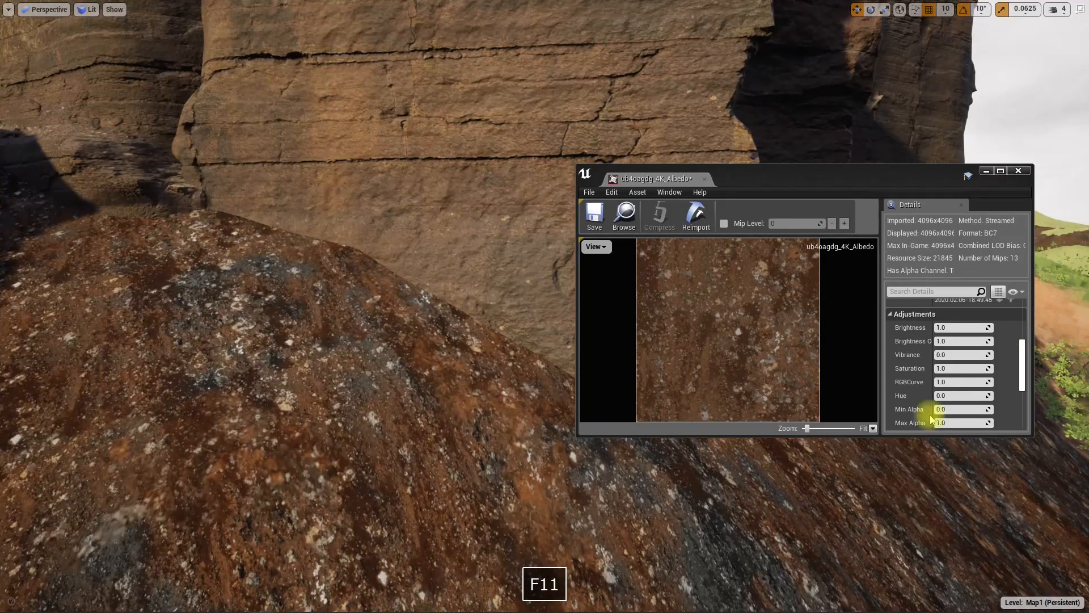
- Try Saturation values of 0.6 and 0.7 on the albedo texture and set it to 0.8
{"action": "left_click", "coordinate": [967, 370]}
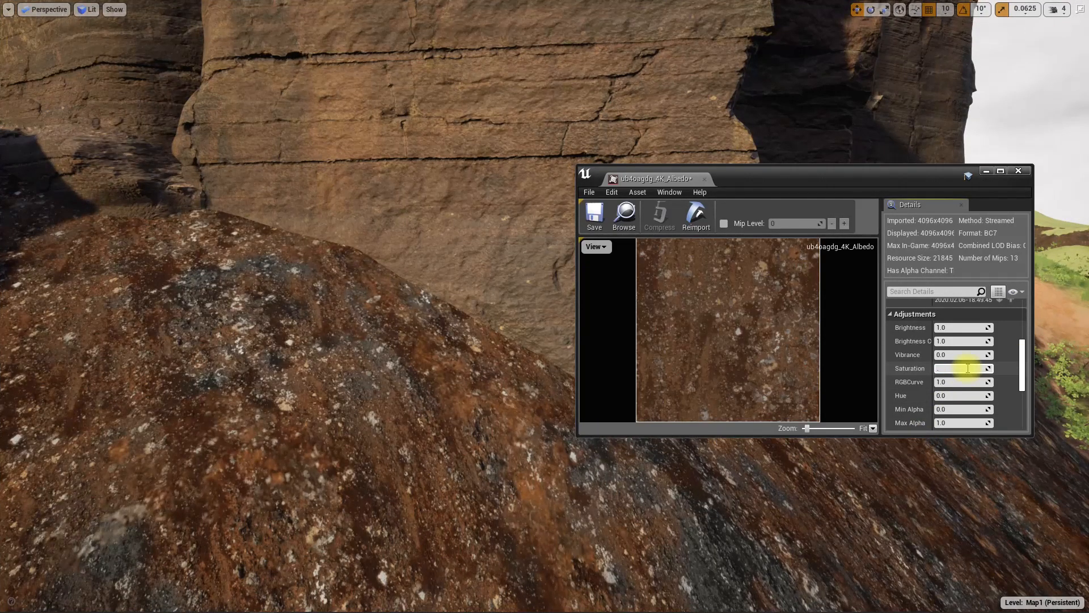
{"action": "type", "text": ".6"}
{"action": "key", "text": "Return"}
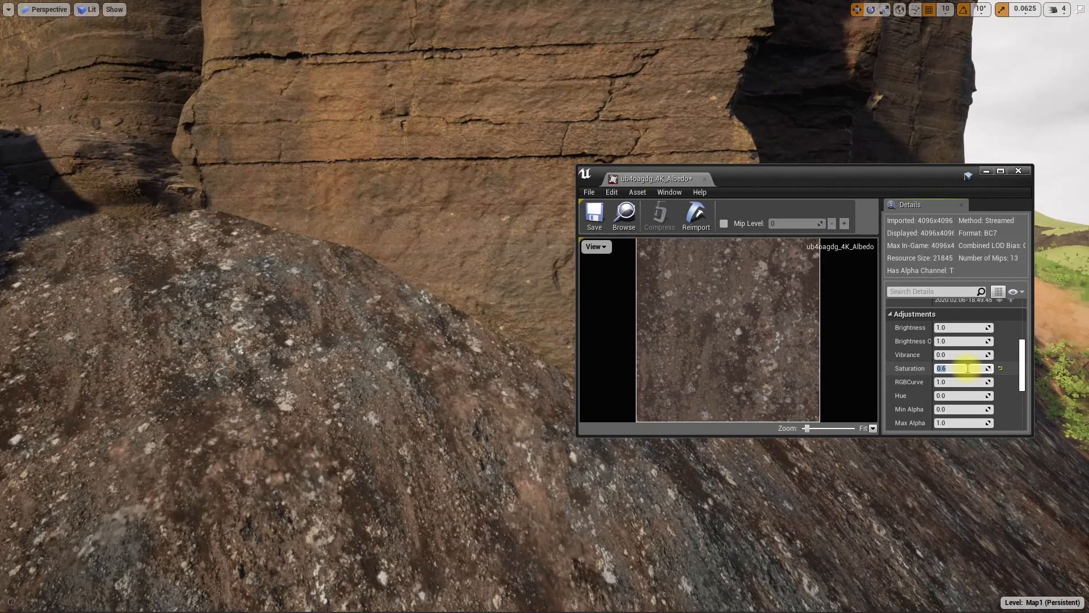
{"action": "type", "text": ".7"}
{"action": "key", "text": "Return"}
{"action": "type", "text": ".8"}
{"action": "key", "text": "Return"}
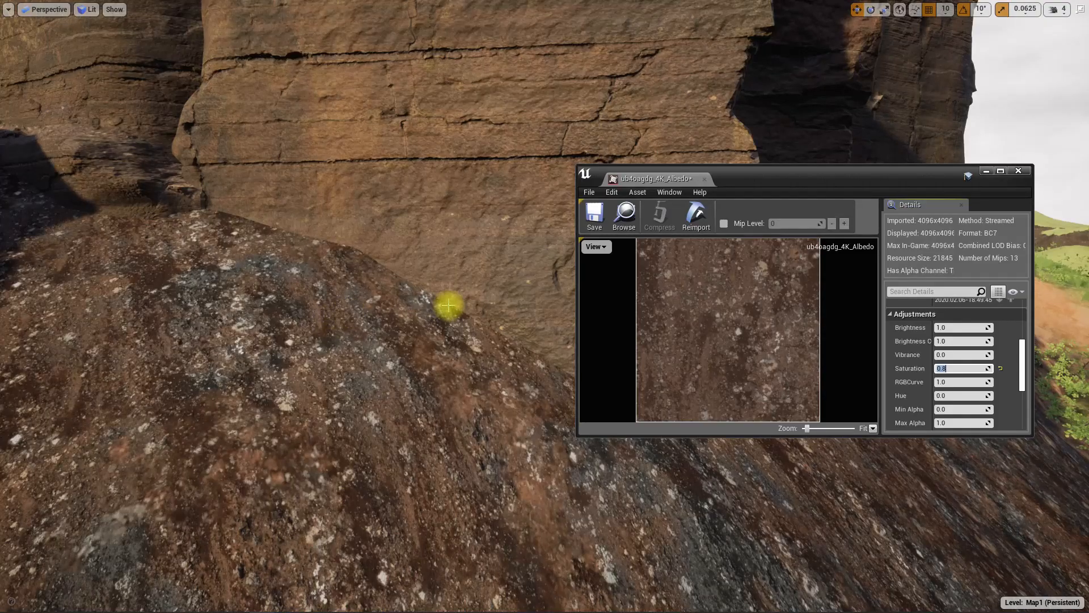
- Reframe the slope and cliff, capture a high-resolution screenshot, and open HighresScreenshot00005.png in Photos
{"action": "right_click_drag", "start_coordinate": [385, 317], "coordinate": [459, 524]}
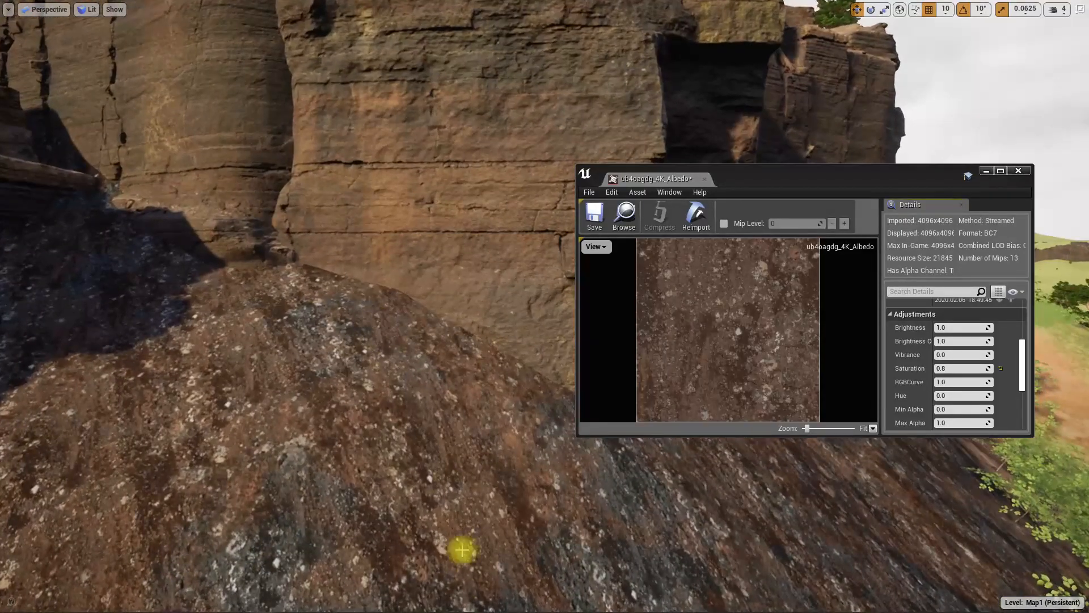
{"action": "key", "text": "alt+Tab"}
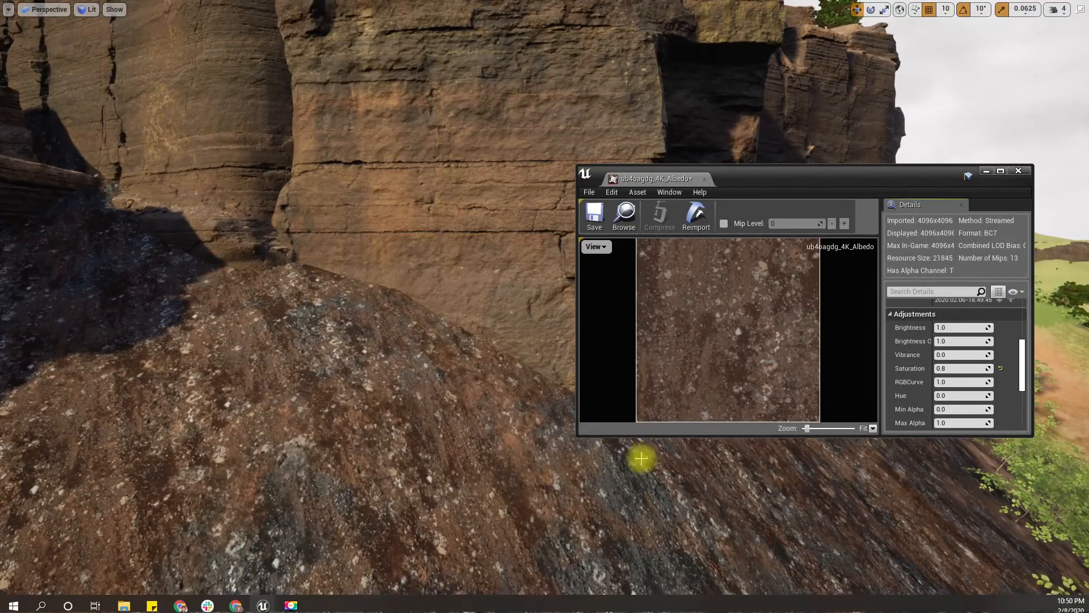
{"action": "right_click_drag", "start_coordinate": [452, 406], "coordinate": [452, 405]}
{"action": "key", "text": "F9"}
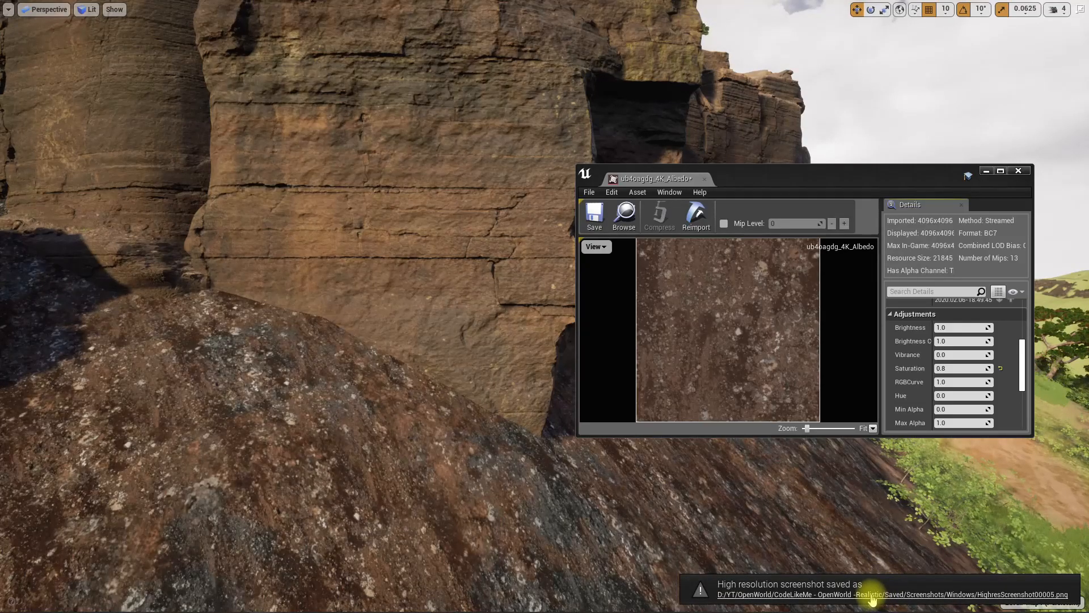
{"action": "left_click", "coordinate": [872, 599]}
{"action": "double_click", "coordinate": [1003, 200]}
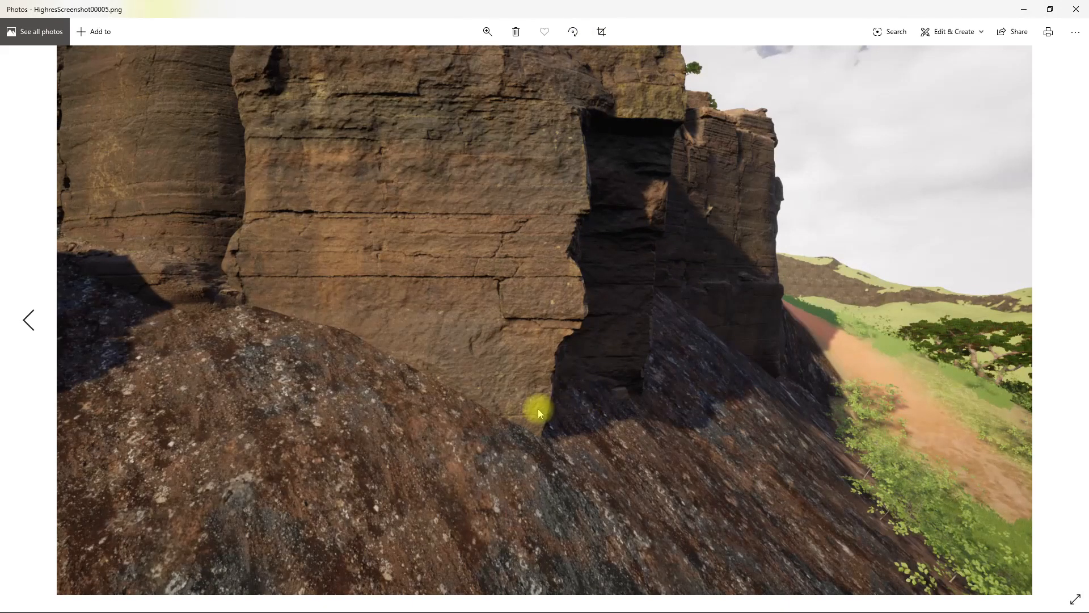
- Compare HighresScreenshot00004.png with HighresScreenshot00005.png, and switch back to Unreal Editor
{"action": "key", "text": "Left"}
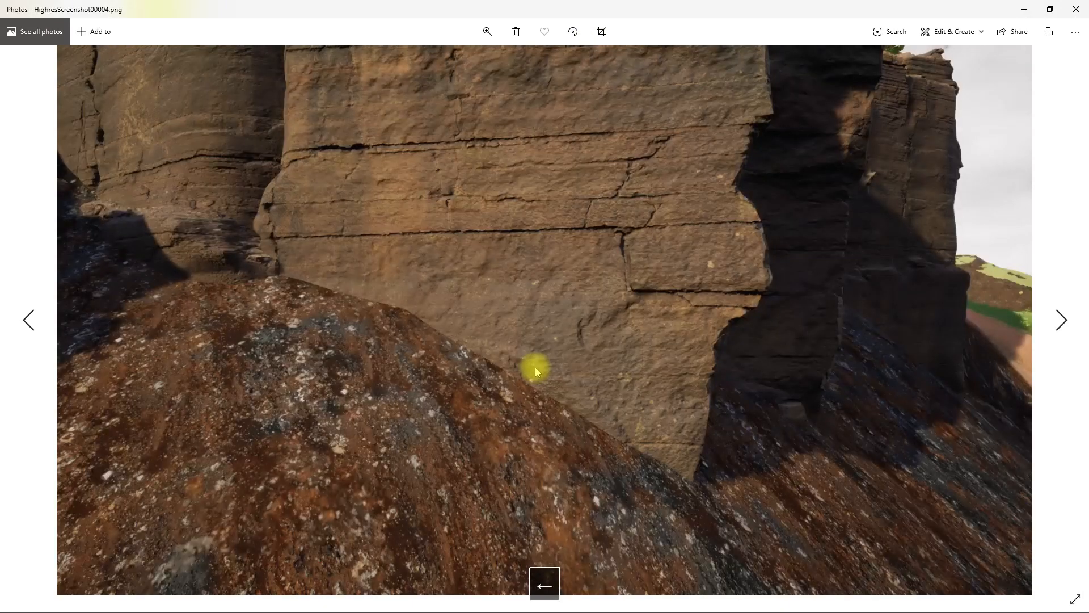
{"action": "key", "text": "Right"}
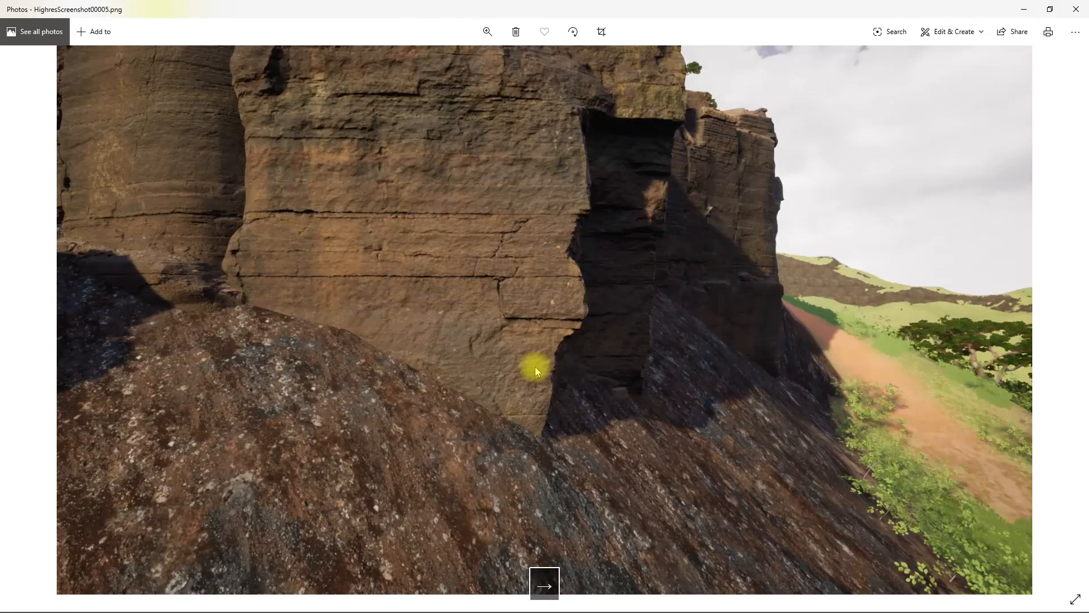
{"action": "key", "text": "Right"}
{"action": "key", "text": "Left"}
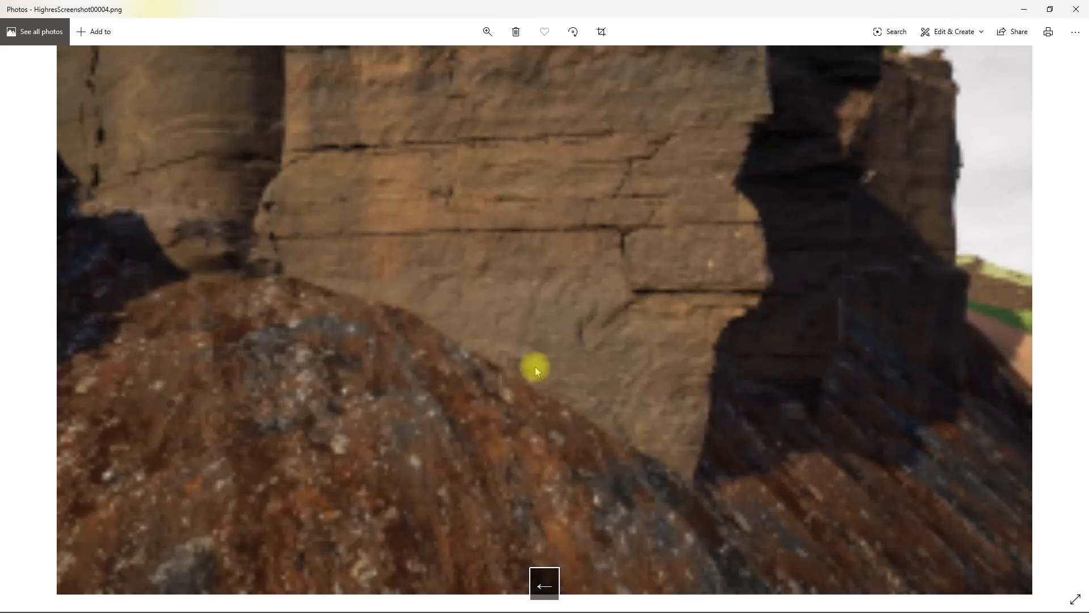
{"action": "key", "text": "Right"}
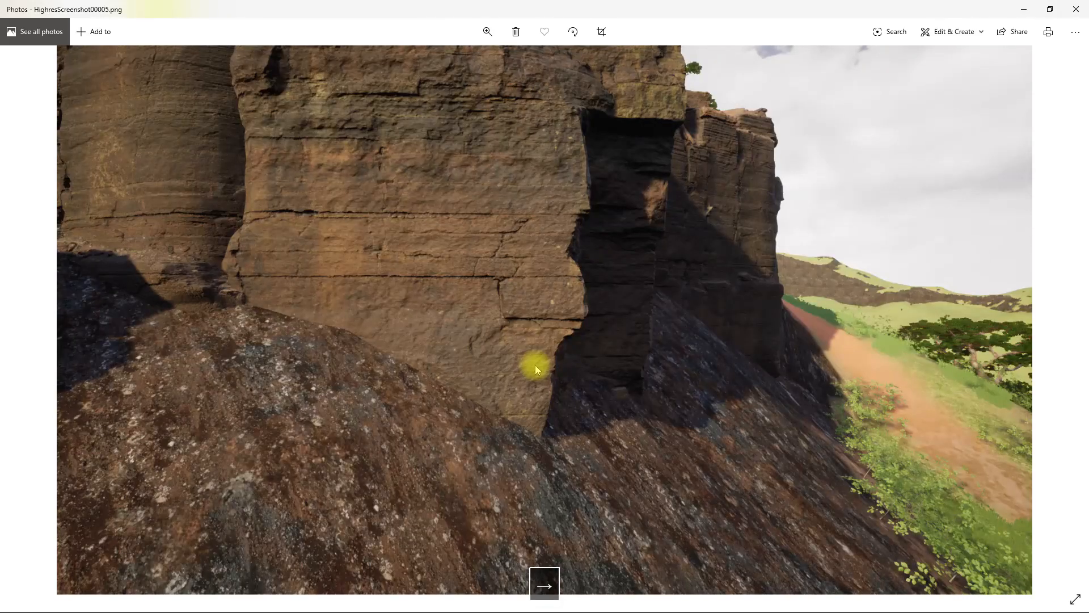
{"action": "key", "text": "alt+Tab"}
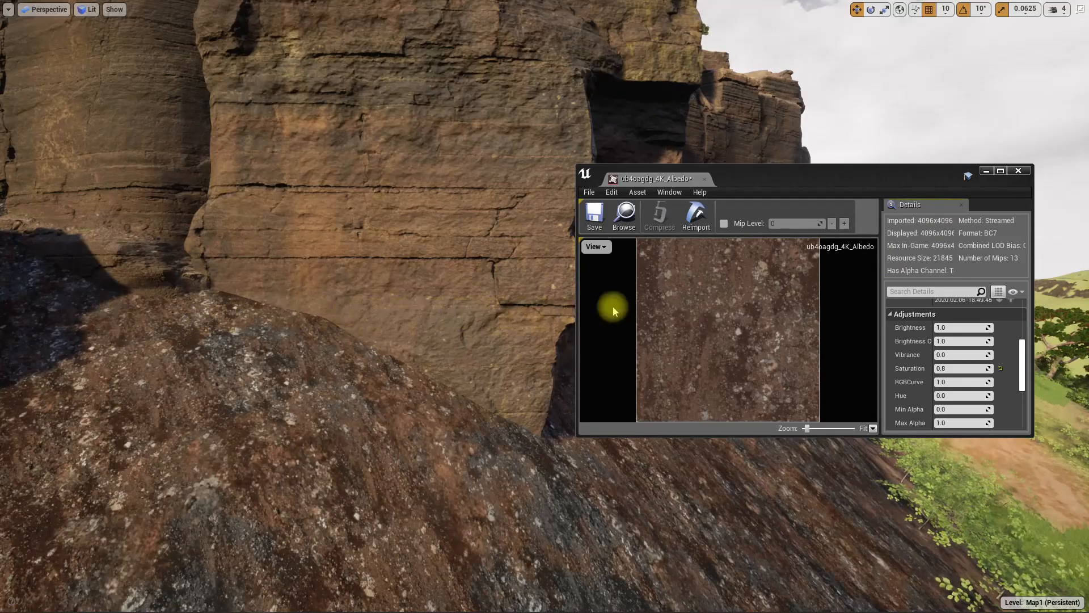
- Exit full screen, dock the albedo texture editor back into the main window, and return to the rock slope in Map1
{"action": "right_click_drag", "start_coordinate": [258, 287], "coordinate": [256, 287]}
{"action": "key", "text": "F11"}
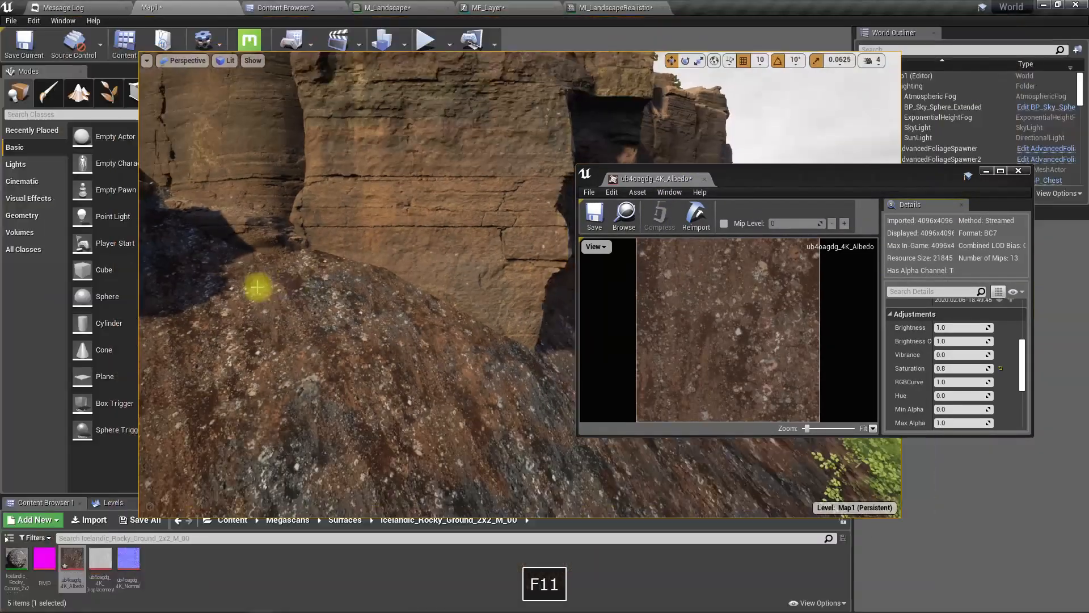
{"action": "left_click_drag", "start_coordinate": [656, 180], "coordinate": [777, 4]}
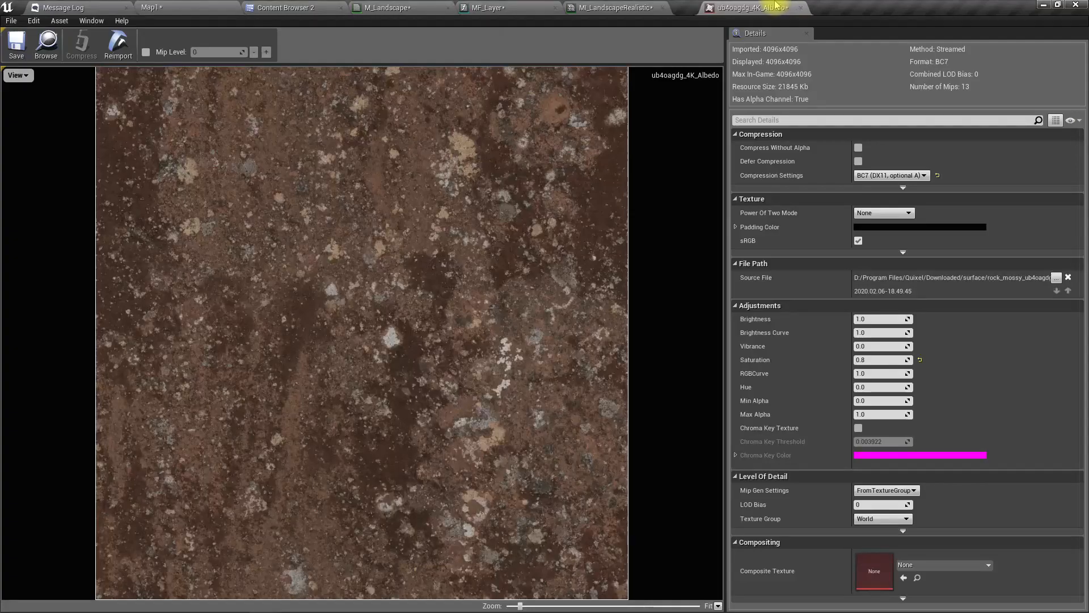
{"action": "left_click", "coordinate": [615, 7]}
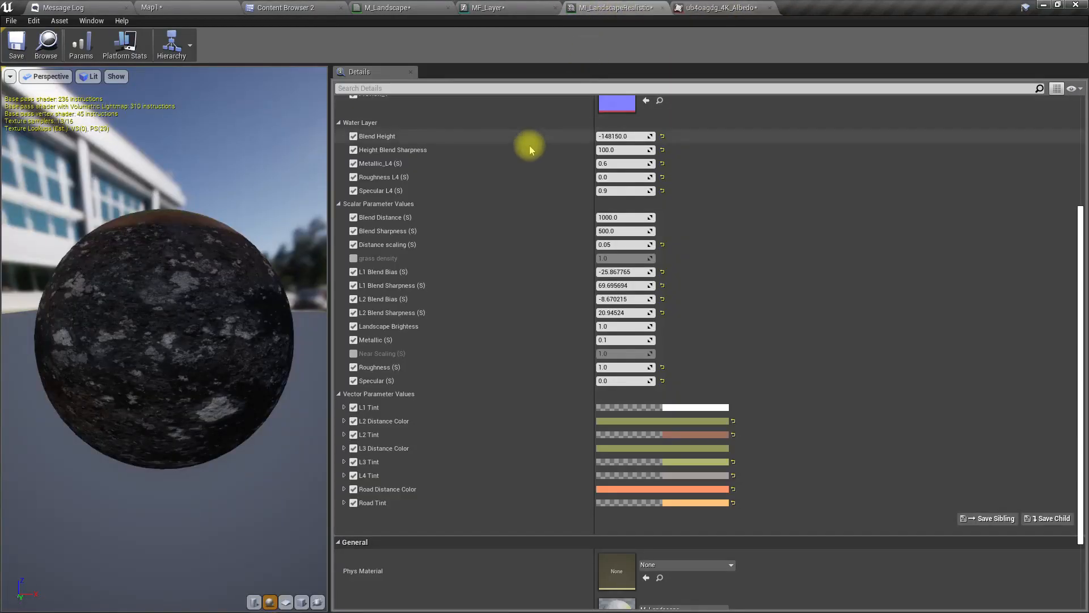
{"action": "left_click", "coordinate": [203, 7]}
{"action": "right_click_drag", "start_coordinate": [516, 325], "coordinate": [524, 326]}
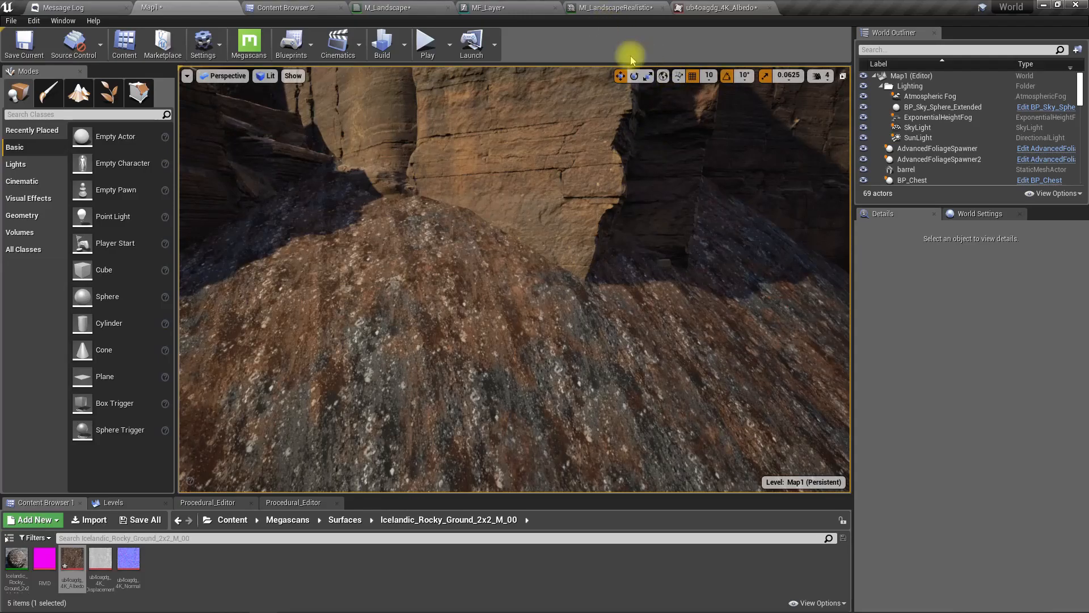
- Float the MI_LandscapeRealistic editor over the full-screen Map1 viewport and open its L1 Tint color for editing
{"action": "left_click_drag", "start_coordinate": [573, 8], "coordinate": [684, 290]}
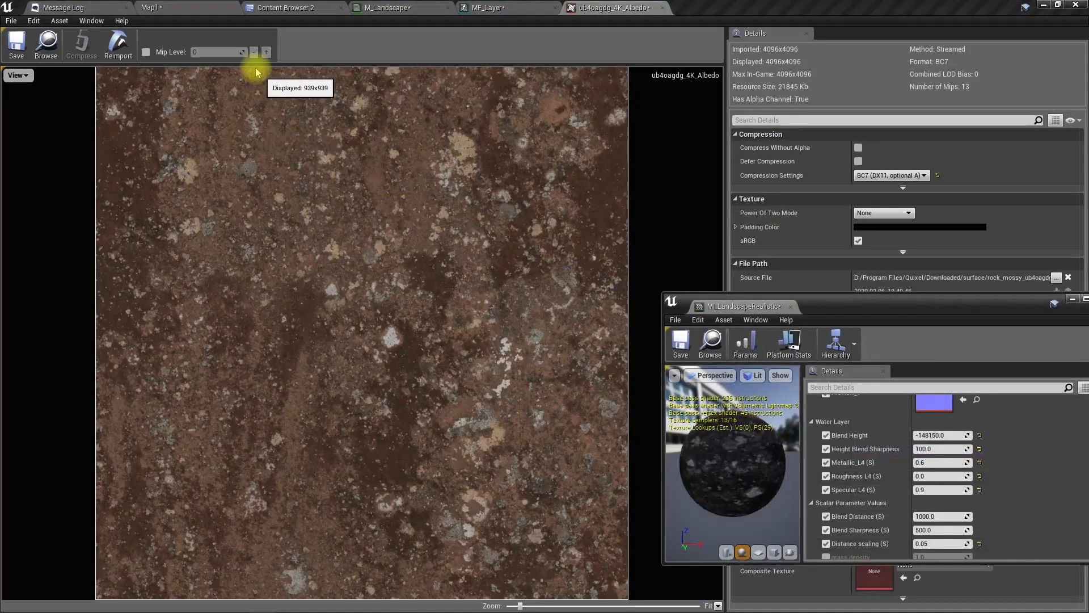
{"action": "left_click", "coordinate": [170, 8]}
{"action": "key", "text": "F11"}
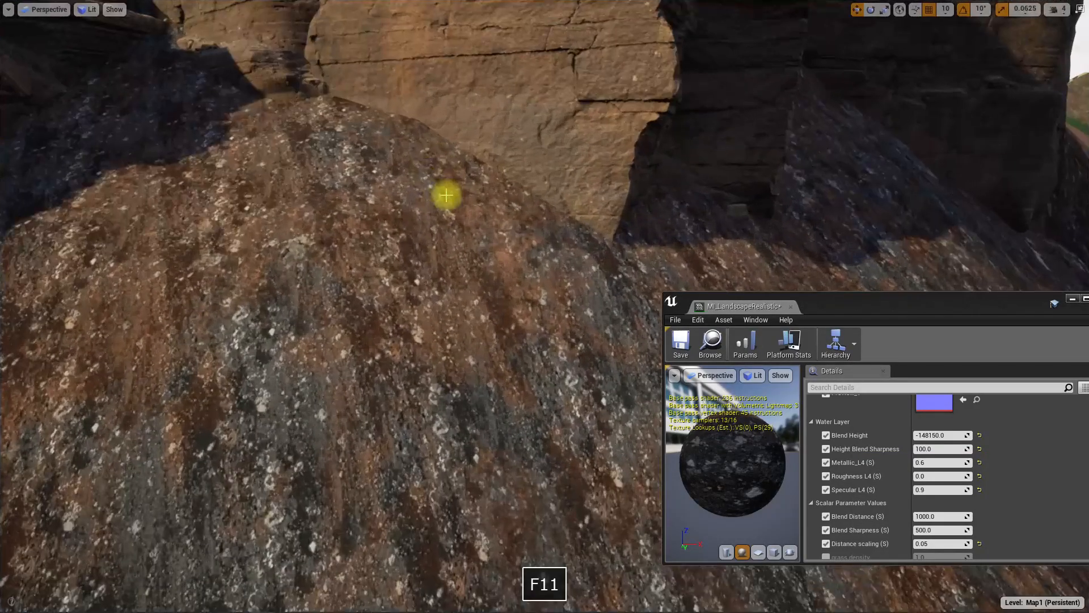
{"action": "scroll", "coordinate": [985, 445], "scroll_direction": "down", "scroll_amount": 5}
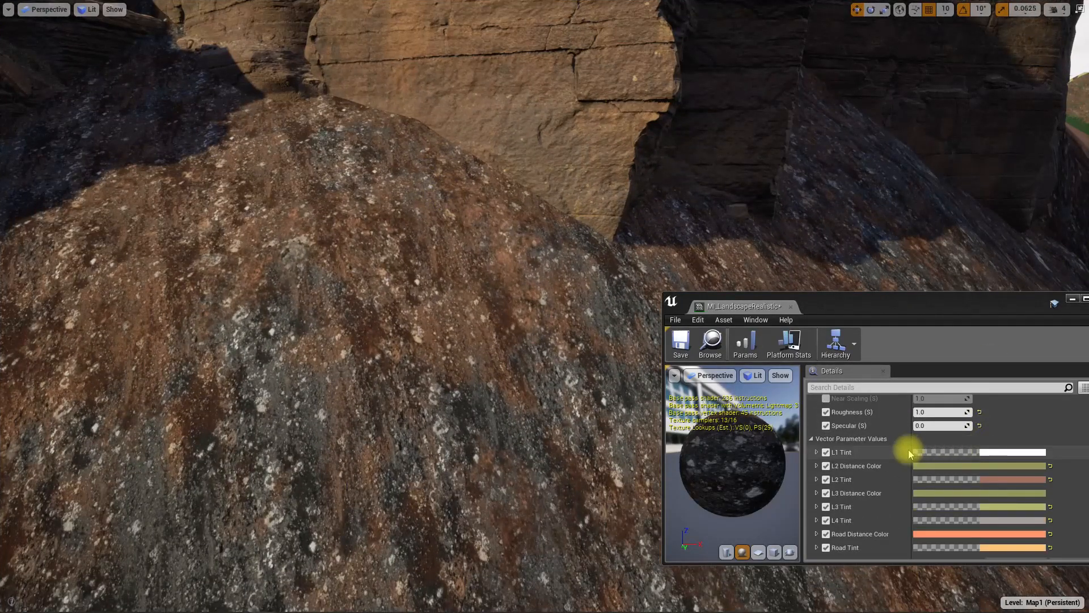
{"action": "left_click", "coordinate": [1013, 451]}
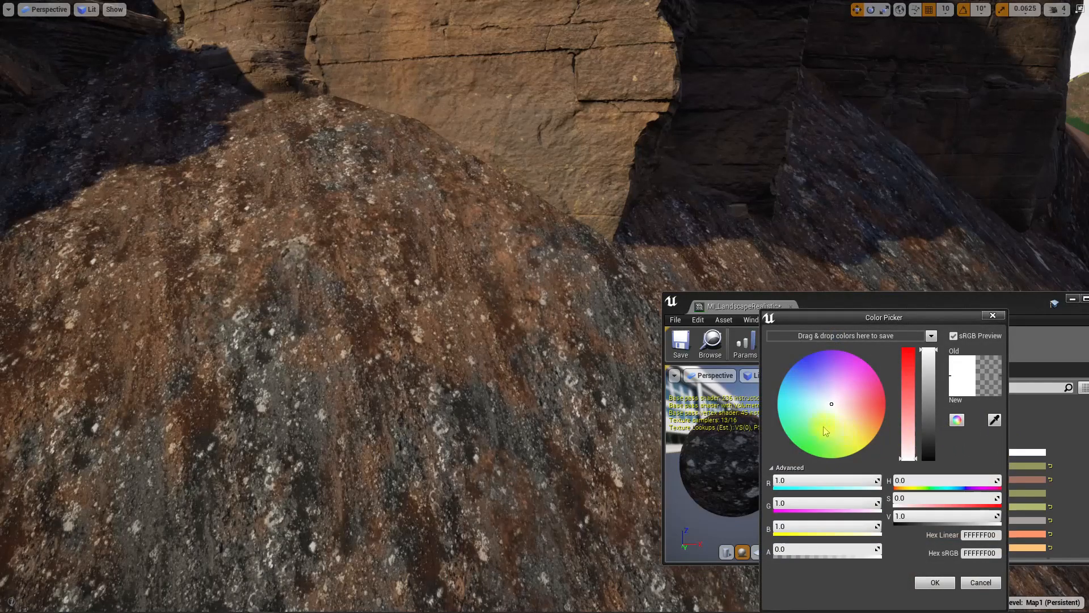
- Try a light green and a light orange L1 Tint on the rock slope
{"action": "left_click", "coordinate": [822, 426]}
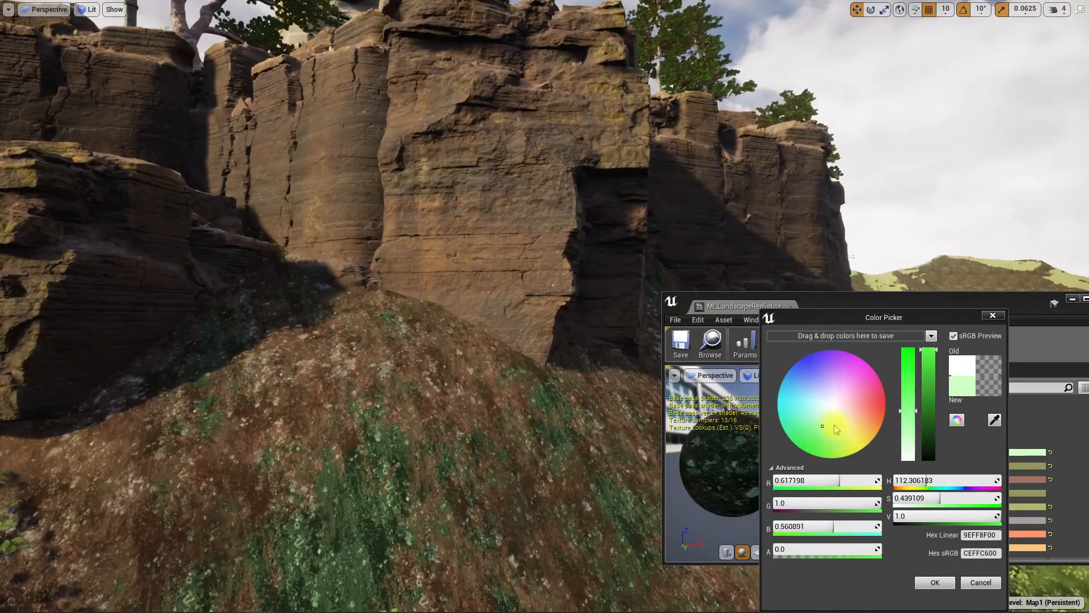
{"action": "left_click", "coordinate": [842, 420]}
{"action": "left_click_drag", "start_coordinate": [842, 420], "coordinate": [854, 413]}
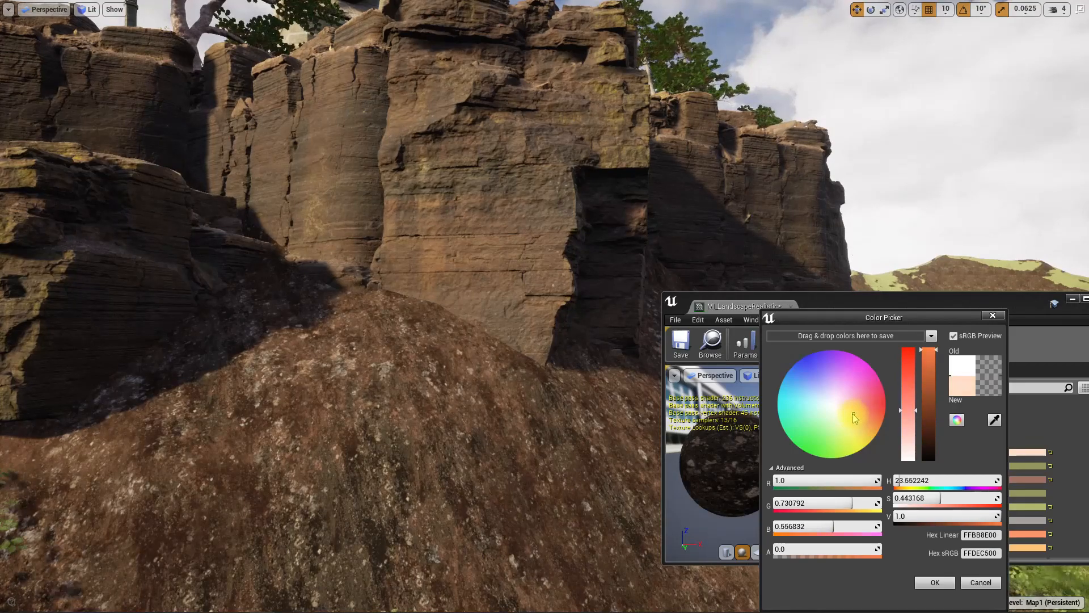
- Sample a brown tone from the upper cliff face as the L1 Tint and move close to its yellow moss patches
{"action": "left_click", "coordinate": [994, 420]}
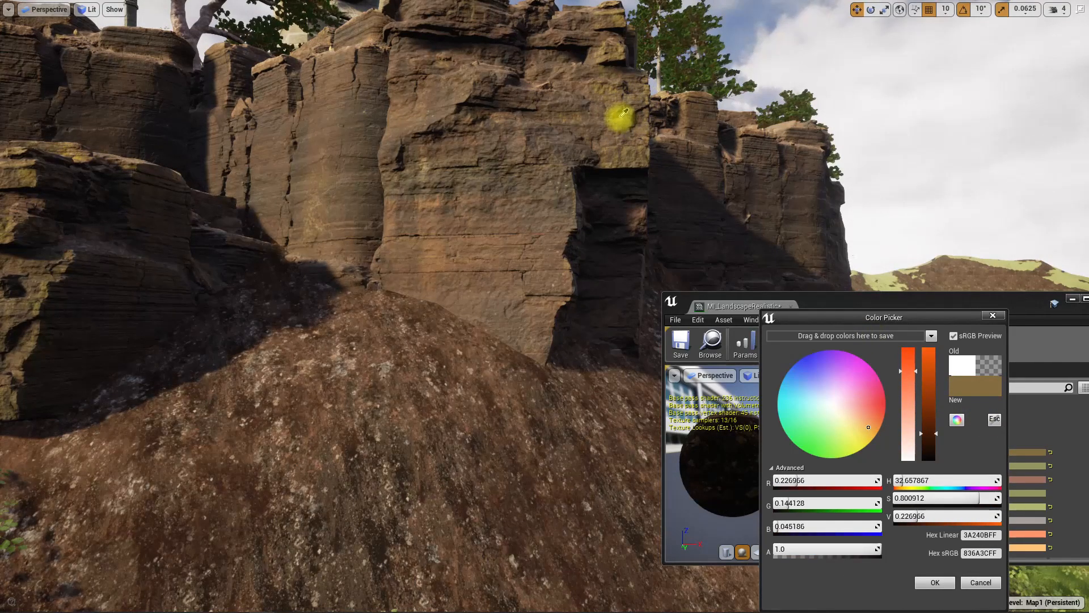
{"action": "left_click", "coordinate": [608, 83]}
{"action": "right_click_drag", "start_coordinate": [608, 83], "coordinate": [630, 40]}
{"action": "key", "text": "w"}
{"action": "right_click_drag", "start_coordinate": [595, 110], "coordinate": [591, 133]}
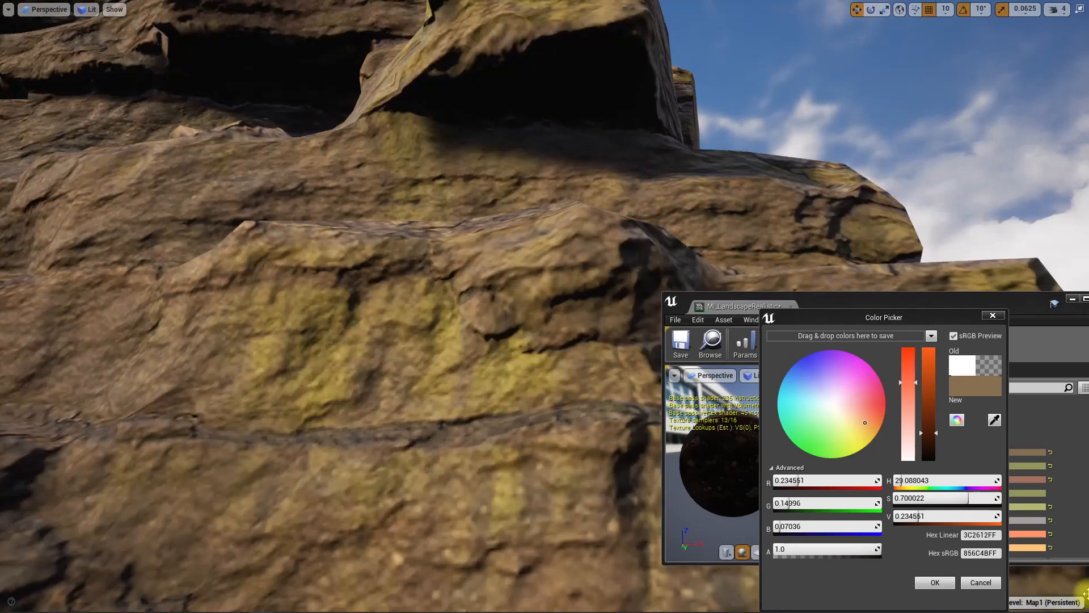
- Sample the yellow moss on the cliff as the L1 Tint and examine the slope with selection outlines hidden
{"action": "left_click", "coordinate": [995, 420]}
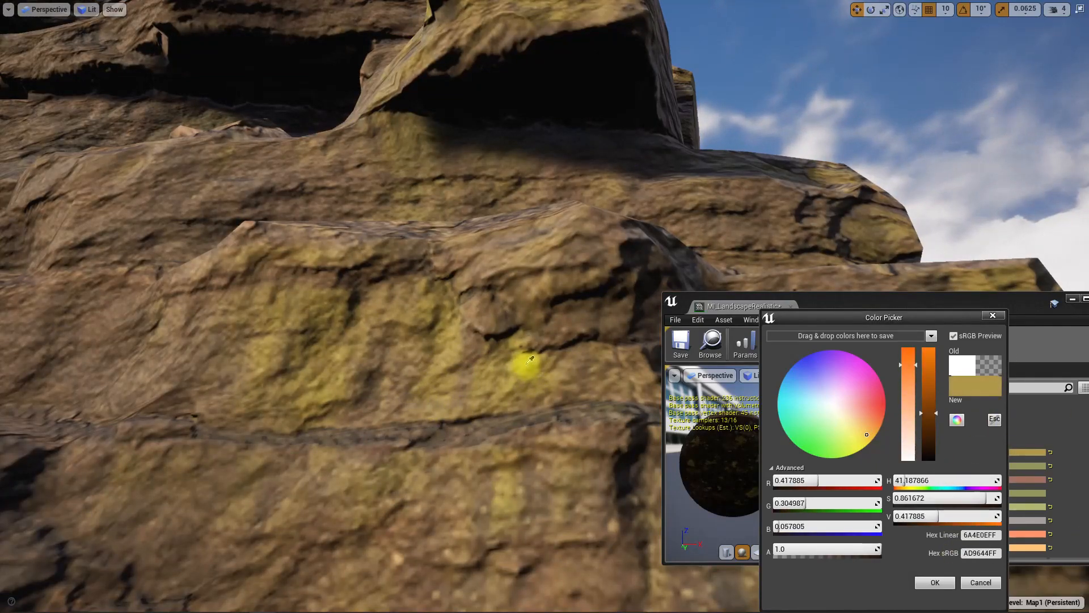
{"action": "left_click", "coordinate": [524, 362]}
{"action": "mouse_move", "coordinate": [540, 460]}
{"action": "right_mouse_down"}
{"action": "mouse_move", "coordinate": [539, 499]}
{"action": "mouse_move", "coordinate": [539, 437]}
{"action": "mouse_move", "coordinate": [559, 402]}
{"action": "mouse_move", "coordinate": [542, 443]}
{"action": "mouse_move", "coordinate": [541, 411]}
{"action": "mouse_move", "coordinate": [559, 437]}
{"action": "mouse_move", "coordinate": [541, 409]}
{"action": "mouse_move", "coordinate": [547, 516]}
{"action": "mouse_move", "coordinate": [558, 386]}
{"action": "mouse_move", "coordinate": [558, 451]}
{"action": "right_mouse_up"}
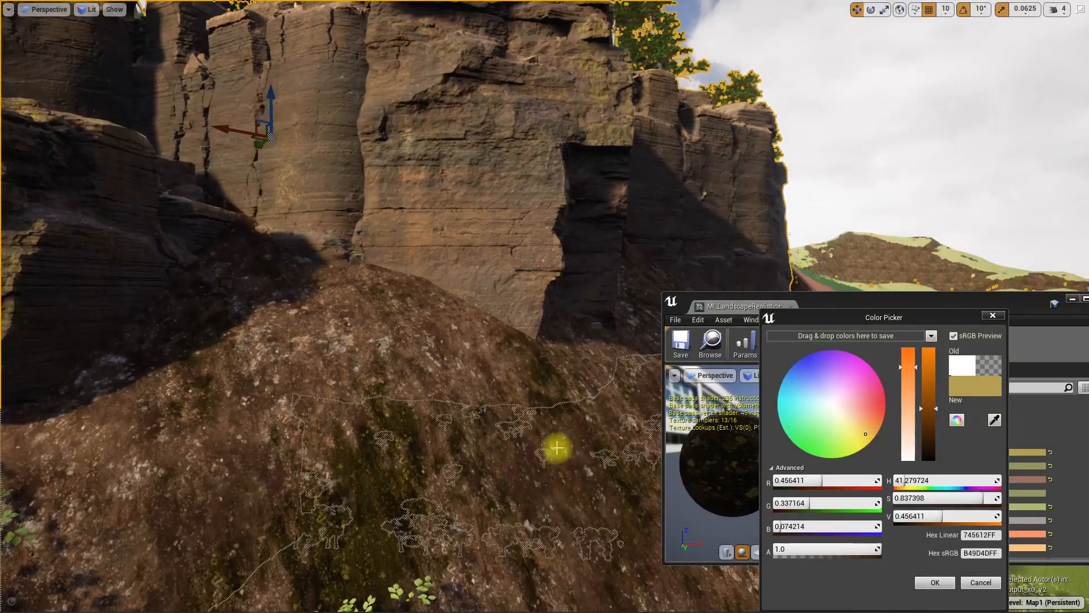
{"action": "key", "text": "g"}
{"action": "right_click_drag", "start_coordinate": [508, 427], "coordinate": [508, 428]}
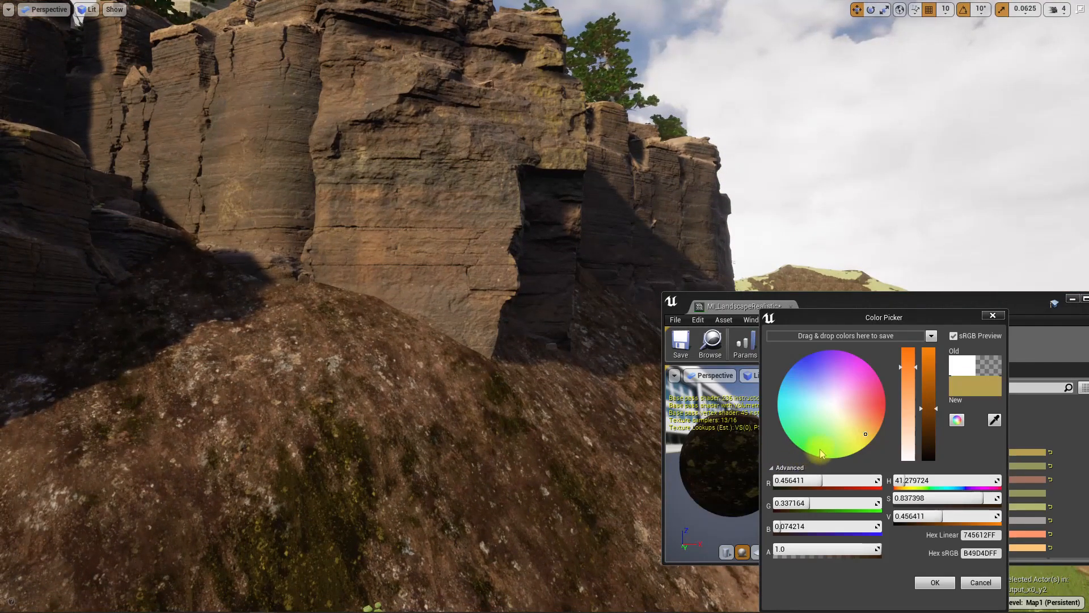
- Try a pale blue-gray L1 Tint on the rock slope at several brightness levels
{"action": "mouse_move", "coordinate": [933, 408]}
{"action": "left_mouse_down"}
{"action": "mouse_move", "coordinate": [930, 392]}
{"action": "mouse_move", "coordinate": [924, 421]}
{"action": "left_mouse_up"}
{"action": "mouse_move", "coordinate": [854, 424]}
{"action": "left_mouse_down"}
{"action": "mouse_move", "coordinate": [835, 426]}
{"action": "mouse_move", "coordinate": [844, 406]}
{"action": "left_mouse_up"}
{"action": "left_click", "coordinate": [828, 405]}
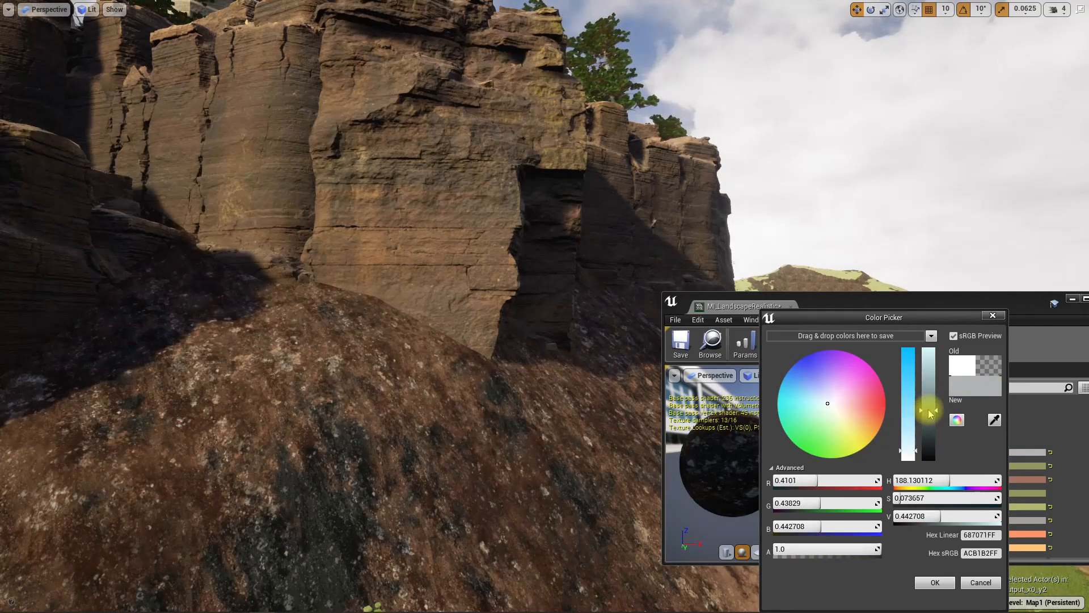
{"action": "left_click_drag", "start_coordinate": [933, 412], "coordinate": [929, 349]}
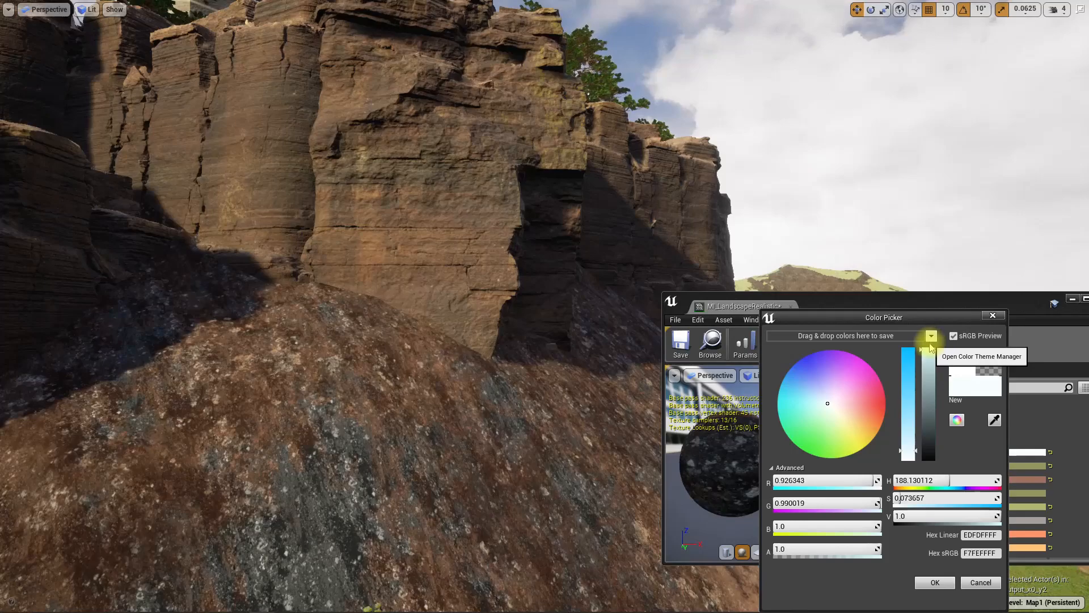
{"action": "left_click", "coordinate": [925, 383]}
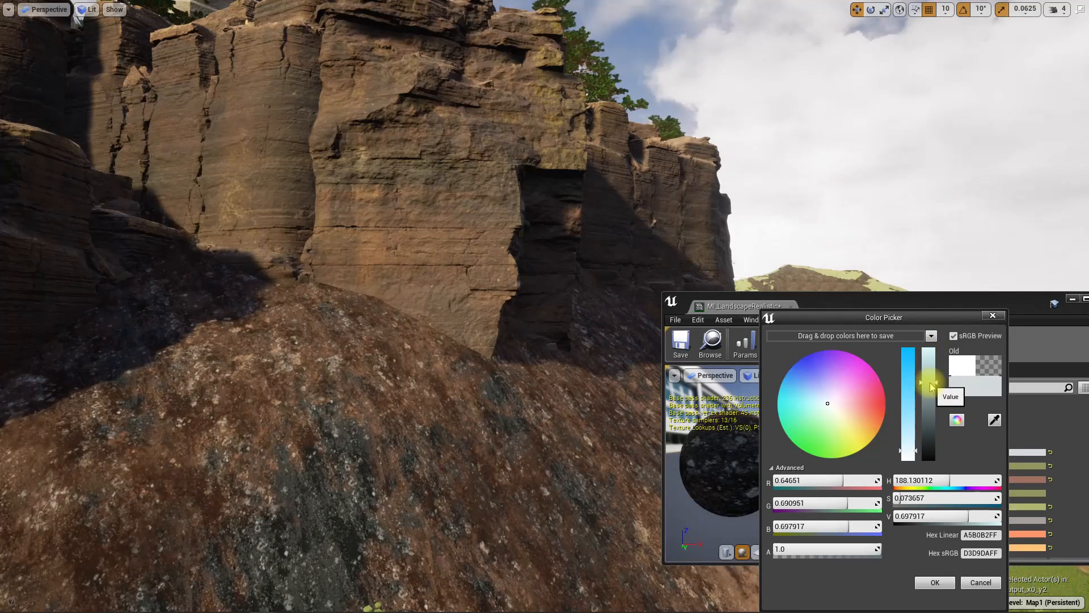
- Try a pale yellow L1 Tint and pure white at full brightness, and discard the color change
{"action": "left_click", "coordinate": [834, 412]}
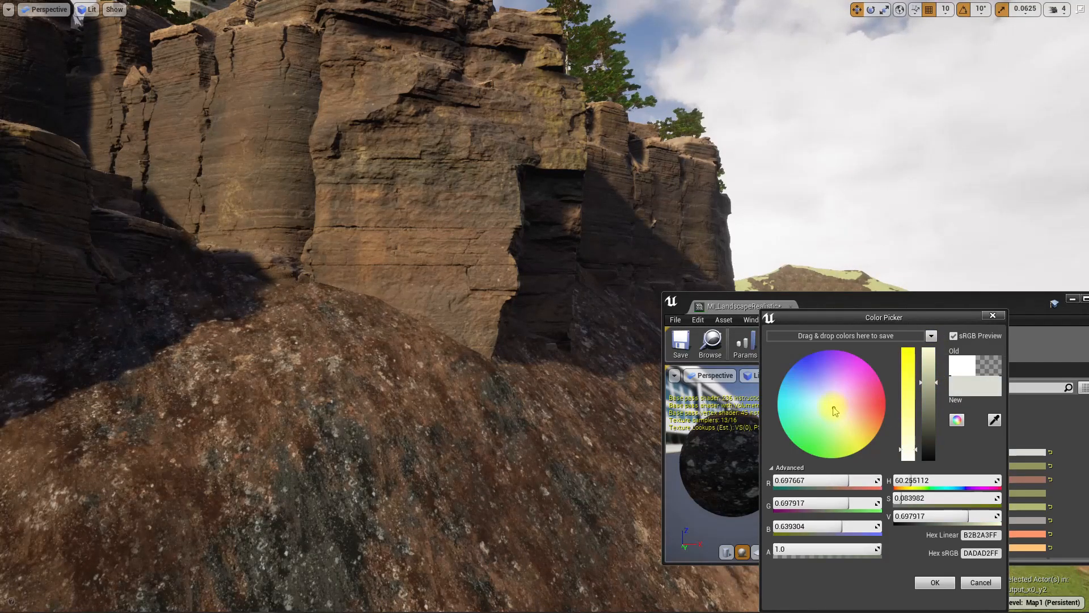
{"action": "left_click_drag", "start_coordinate": [929, 384], "coordinate": [929, 349]}
{"action": "left_click_drag", "start_coordinate": [911, 436], "coordinate": [908, 460]}
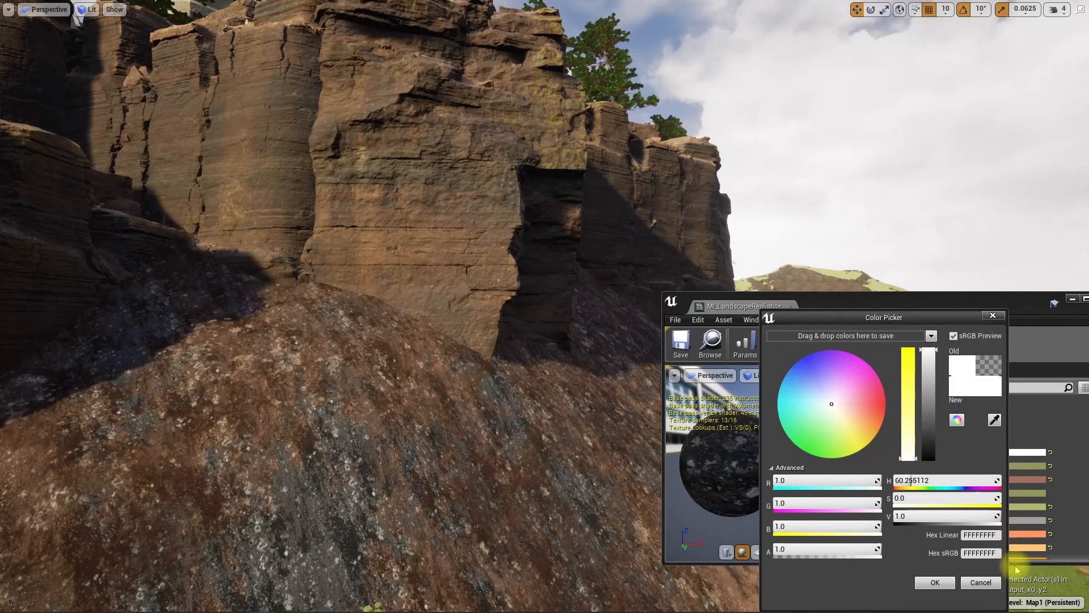
{"action": "left_click", "coordinate": [980, 583]}
- Move close to the rock slope and try a pale yellow L1 Tint darkened to a value of about 0.45
{"action": "right_click_drag", "start_coordinate": [558, 479], "coordinate": [493, 403]}
{"action": "scroll", "coordinate": [509, 477], "scroll_direction": "up", "scroll_amount": 3}
{"action": "right_click_drag", "start_coordinate": [494, 469], "coordinate": [630, 478]}
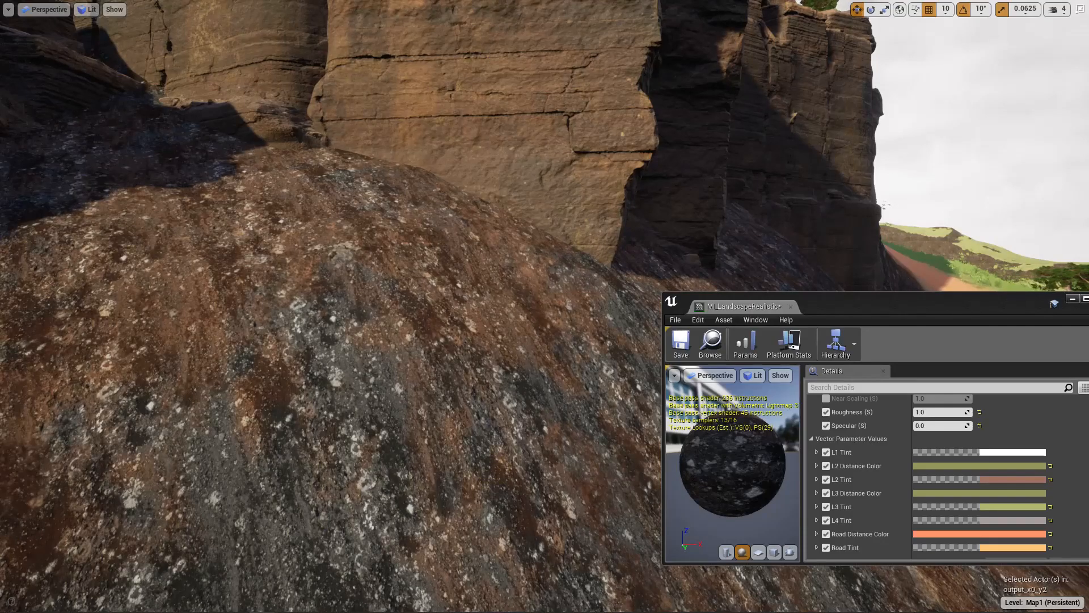
{"action": "right_click_drag", "start_coordinate": [494, 340], "coordinate": [459, 397]}
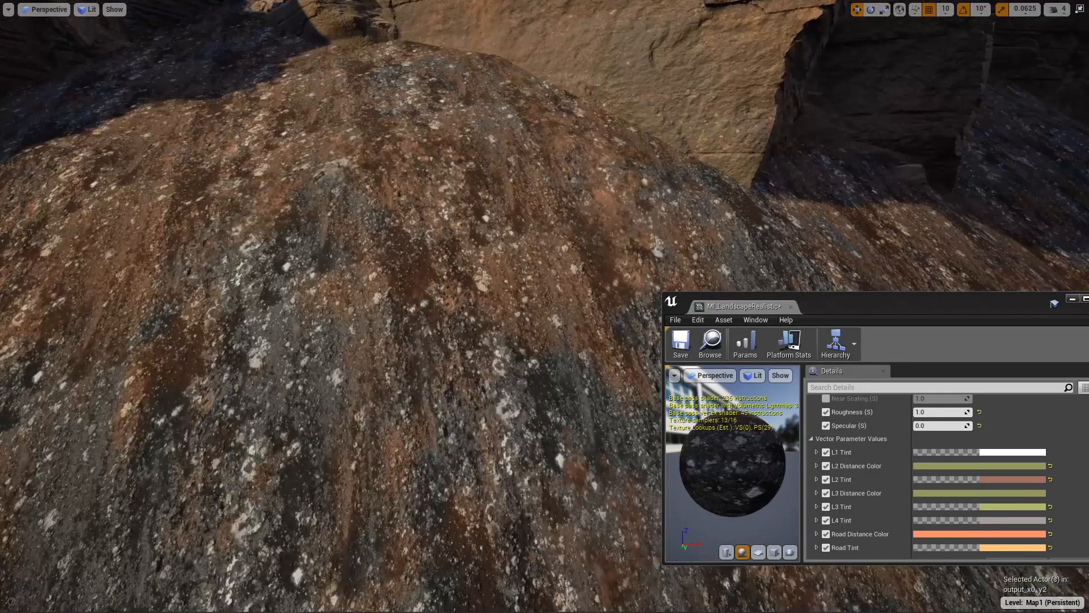
{"action": "left_click", "coordinate": [987, 457]}
{"action": "left_click", "coordinate": [827, 420]}
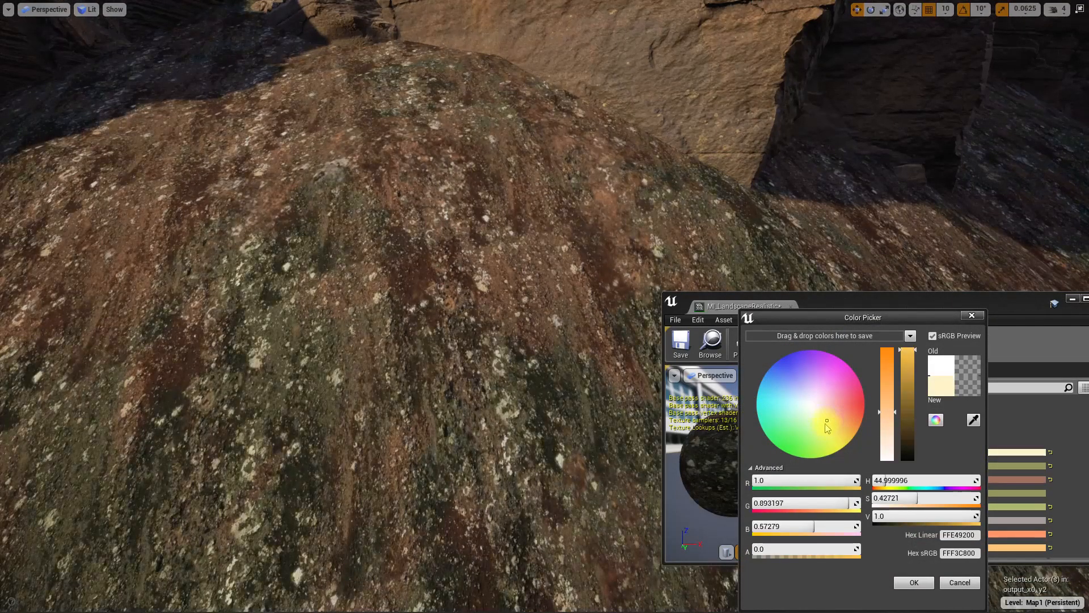
{"action": "left_click_drag", "start_coordinate": [911, 416], "coordinate": [906, 413]}
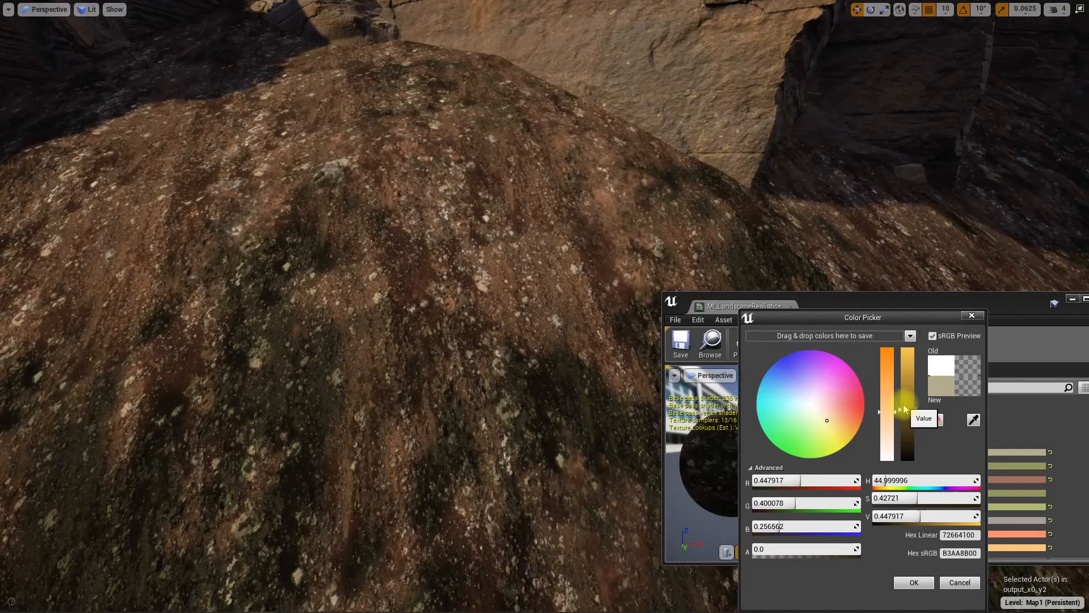
- Try a reddish-brown L1 Tint, reduce its saturation to about 0.3, and compare the rock with the cliffs from far away
{"action": "left_click", "coordinate": [835, 412]}
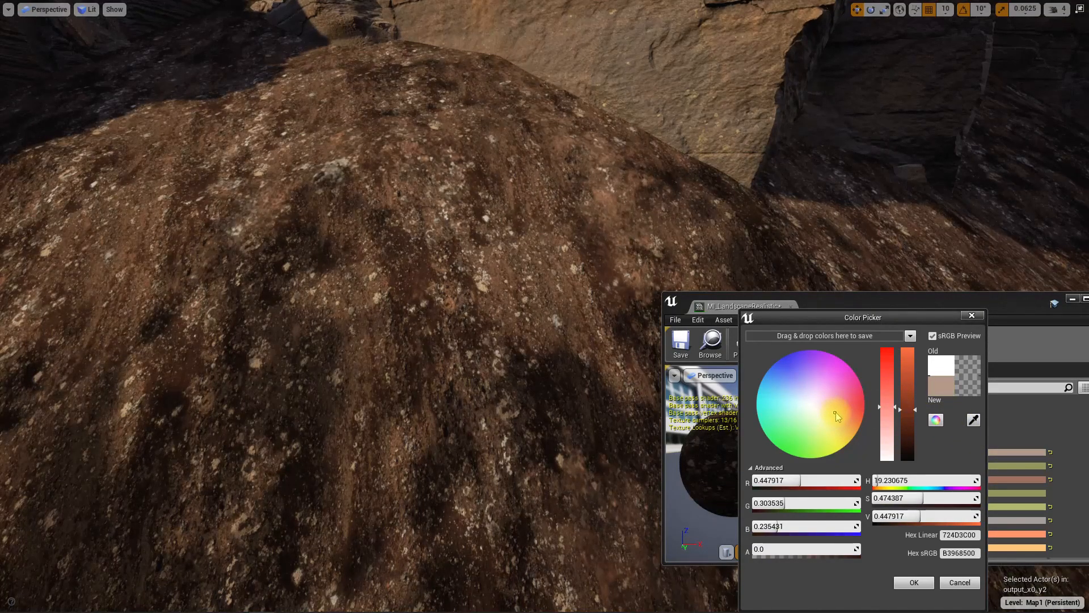
{"action": "left_click_drag", "start_coordinate": [836, 412], "coordinate": [842, 411]}
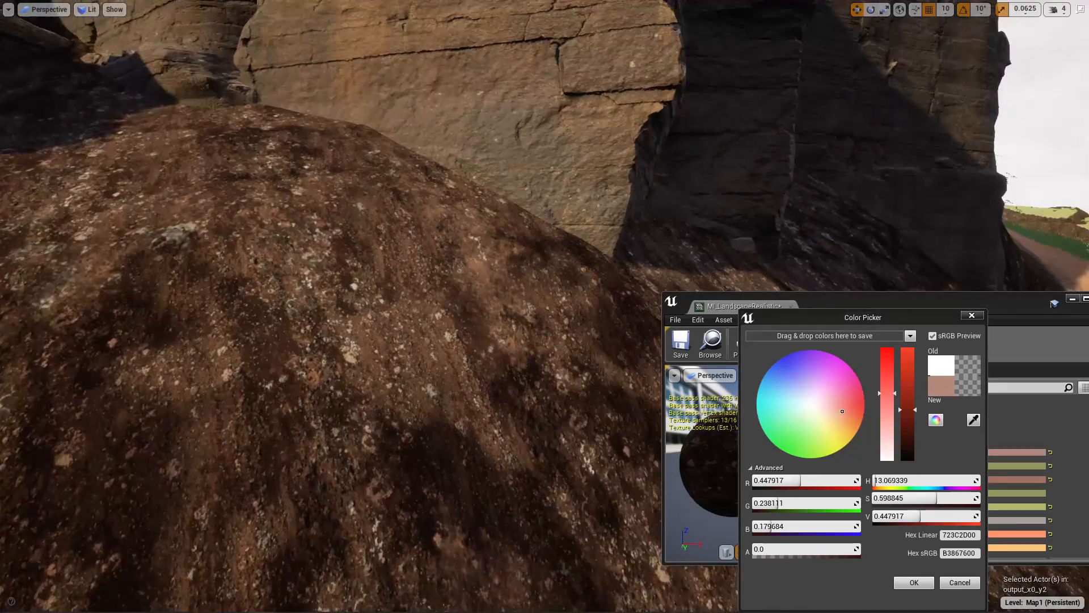
{"action": "key", "text": "s"}
{"action": "right_click_drag", "start_coordinate": [413, 368], "coordinate": [488, 335]}
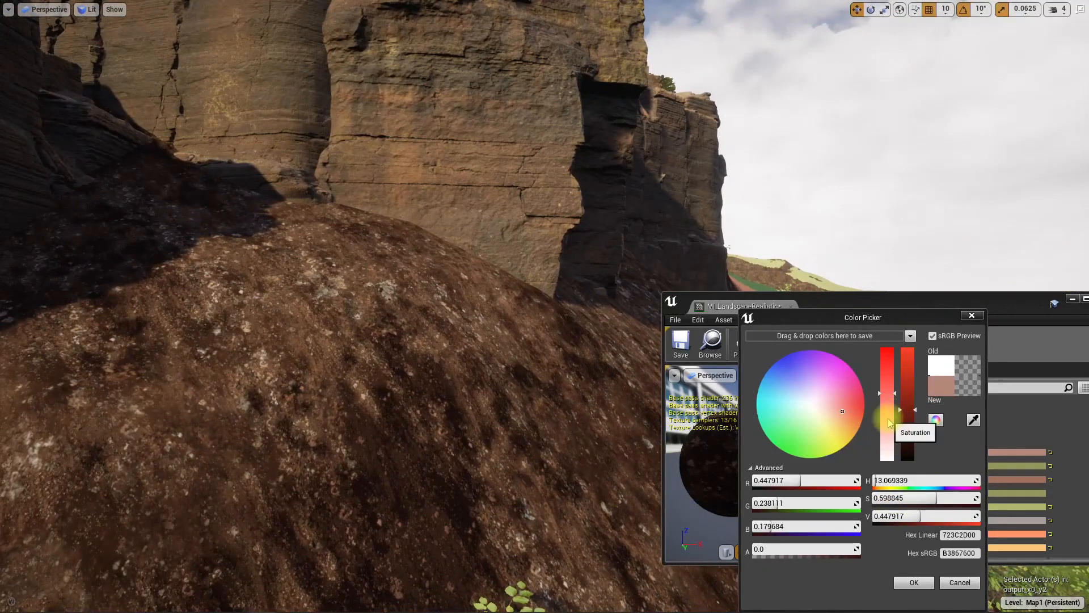
{"action": "left_click_drag", "start_coordinate": [888, 422], "coordinate": [875, 431]}
{"action": "right_click_drag", "start_coordinate": [252, 301], "coordinate": [187, 422]}
{"action": "key", "text": "s"}
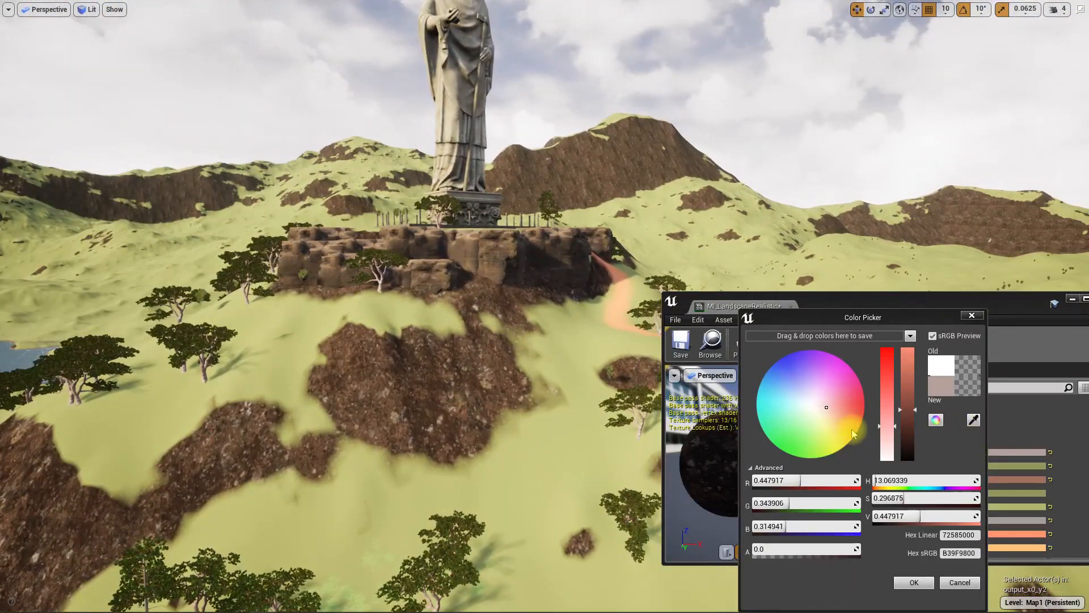
- Try a neutral gray and a muted violet L1 Tint on the distant slopes, and discard the color change
{"action": "left_click", "coordinate": [807, 404]}
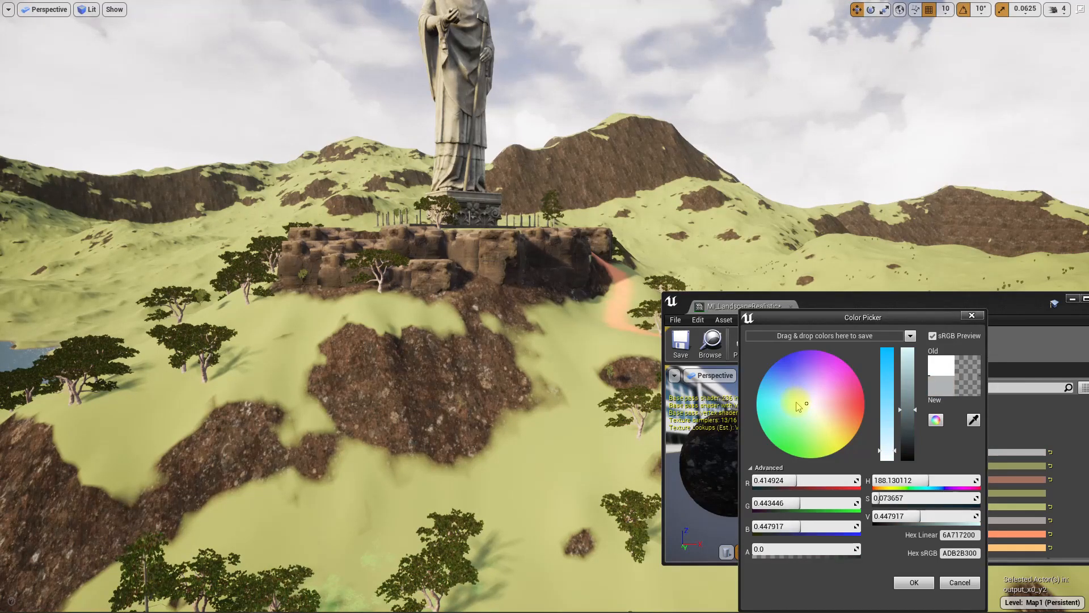
{"action": "left_click_drag", "start_coordinate": [806, 401], "coordinate": [710, 345]}
{"action": "left_click_drag", "start_coordinate": [777, 381], "coordinate": [811, 390]}
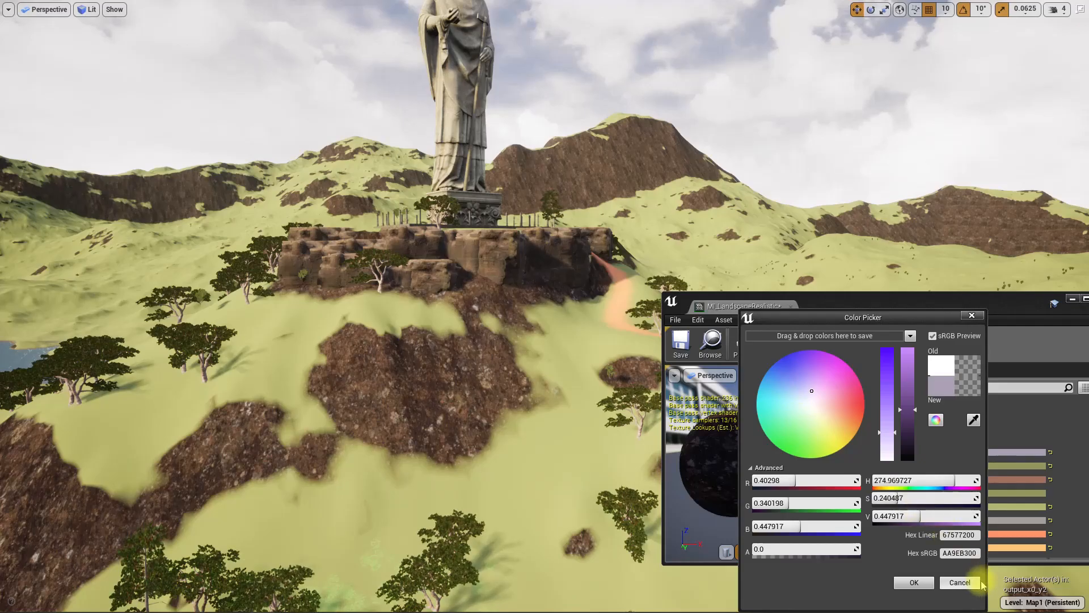
{"action": "left_click", "coordinate": [944, 580]}
- Examine the landscape's rock areas around the statue hill from far away and up close with the white L1 Tint
{"action": "right_click_drag", "start_coordinate": [454, 284], "coordinate": [440, 213]}
{"action": "key", "text": "s"}
{"action": "key", "text": "w"}
{"action": "key", "text": "w"}
{"action": "key", "text": "s"}
{"action": "key", "text": "q"}
{"action": "key", "text": "s"}
{"action": "key", "text": "s"}
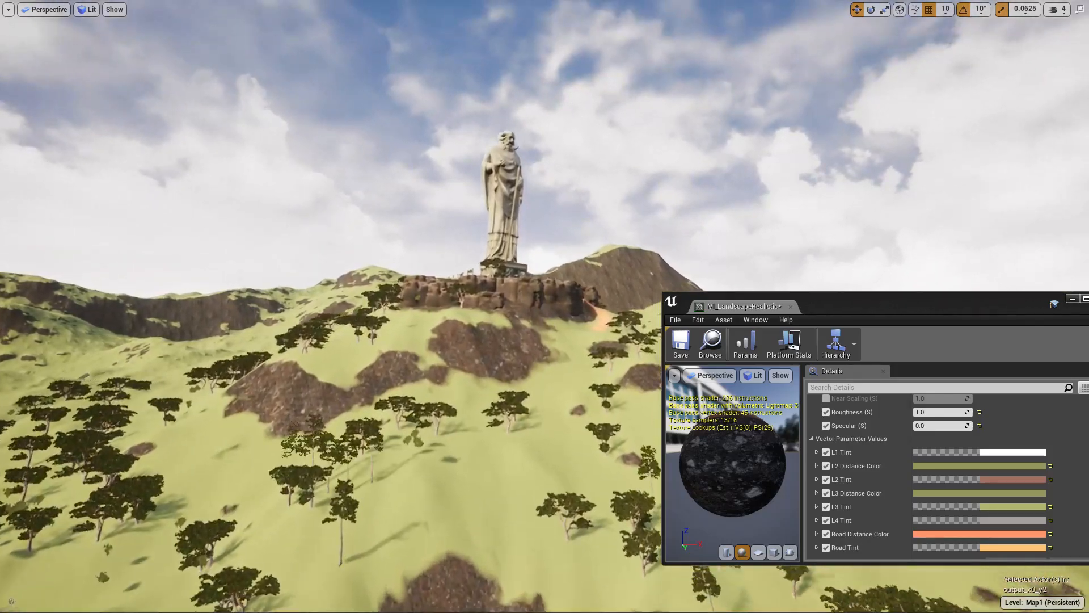
{"action": "key", "text": "w"}
{"action": "mouse_move", "coordinate": [475, 361]}
{"action": "right_mouse_down"}
{"action": "mouse_move", "coordinate": [468, 354]}
{"action": "mouse_move", "coordinate": [474, 361]}
{"action": "right_mouse_up"}
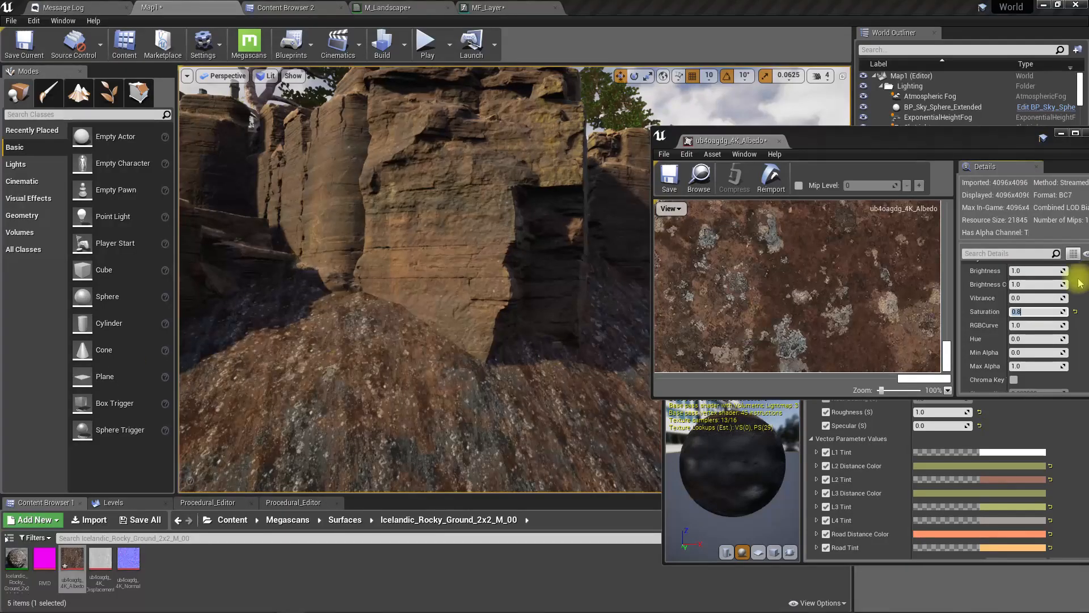
- Dock the ub4oagdg_4K_Albedo texture editor in the main window and move the MI_LandscapeRealistic window out of the way
{"action": "left_click_drag", "start_coordinate": [709, 143], "coordinate": [610, 7]}
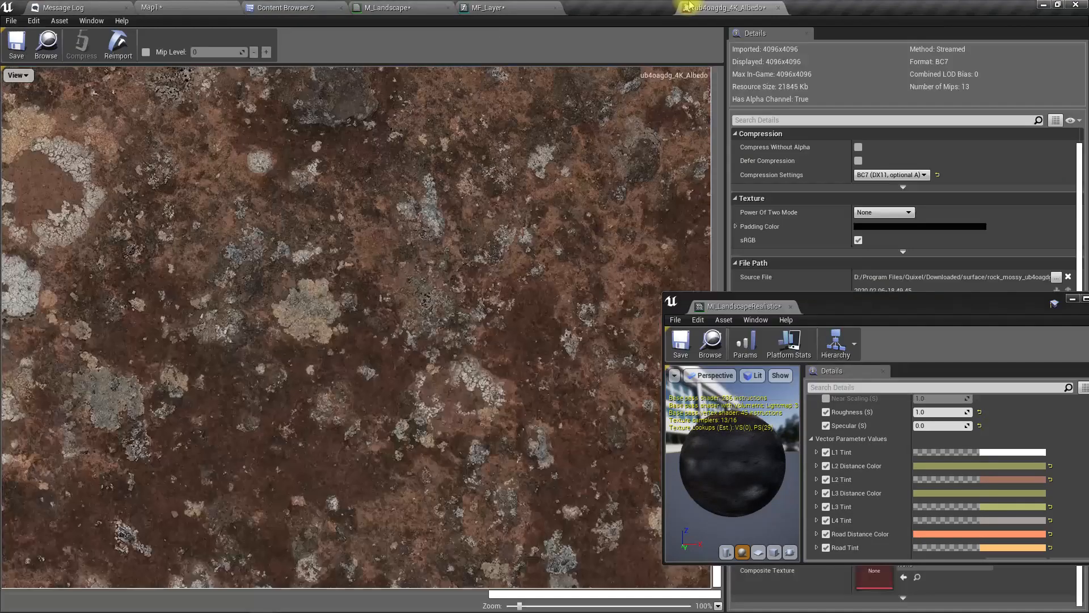
{"action": "left_click", "coordinate": [369, 7]}
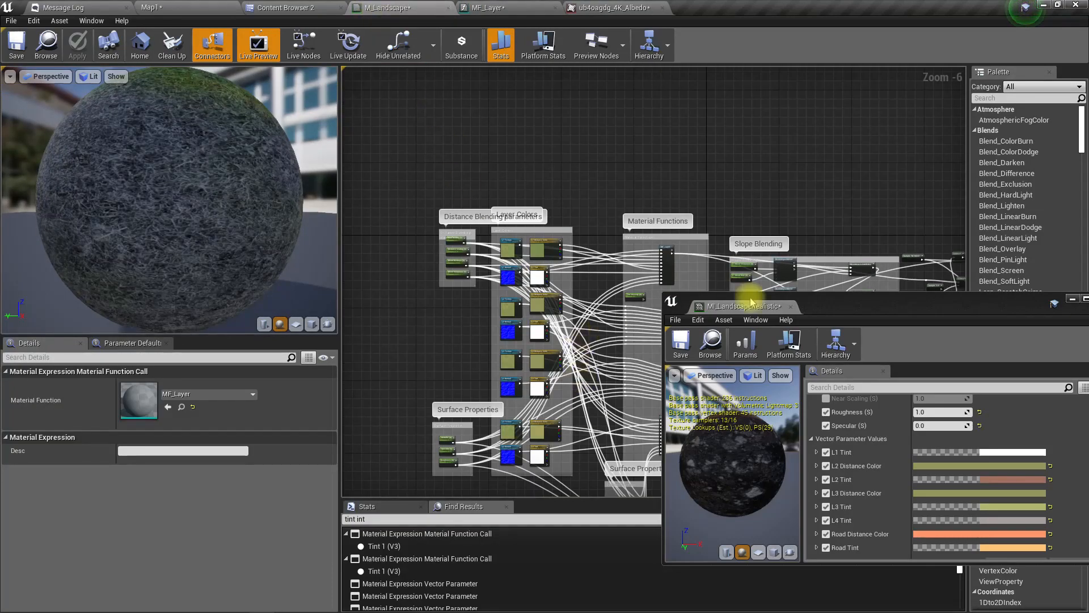
{"action": "left_click_drag", "start_coordinate": [865, 308], "coordinate": [0, 358]}
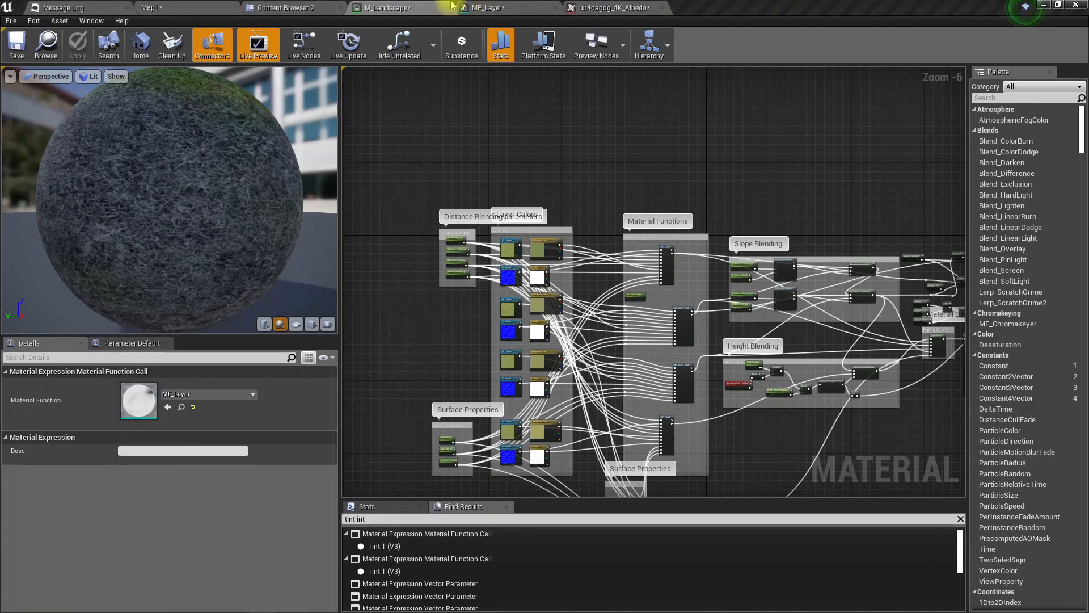
- Return to the Map1 level and compare the rock slope with the cliffs from farther back
{"action": "left_click", "coordinate": [152, 8]}
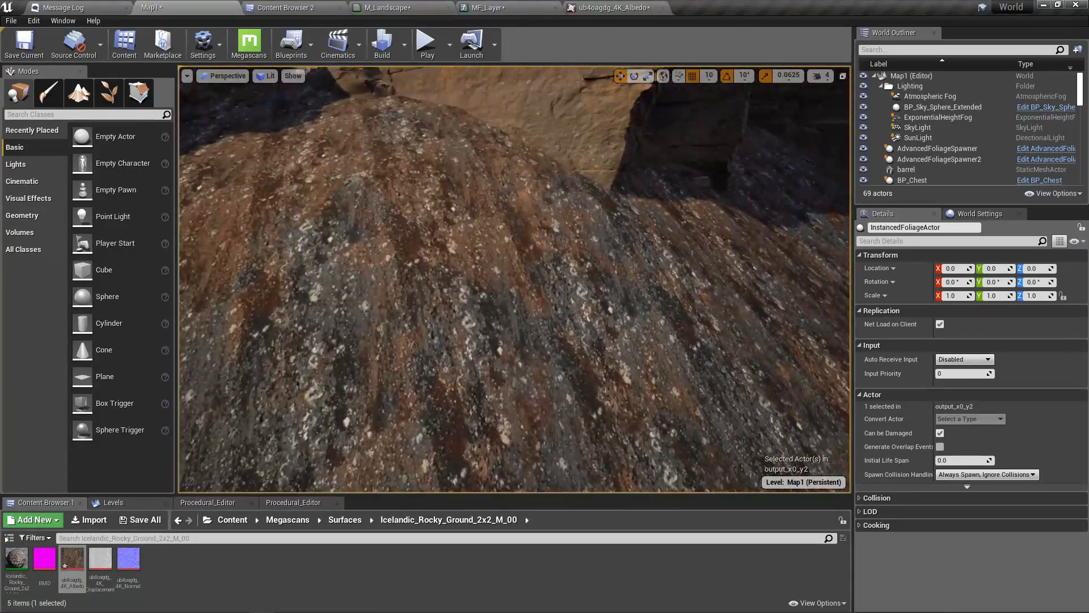
{"action": "right_click_drag", "start_coordinate": [515, 279], "coordinate": [590, 249]}
{"action": "key", "text": "s"}
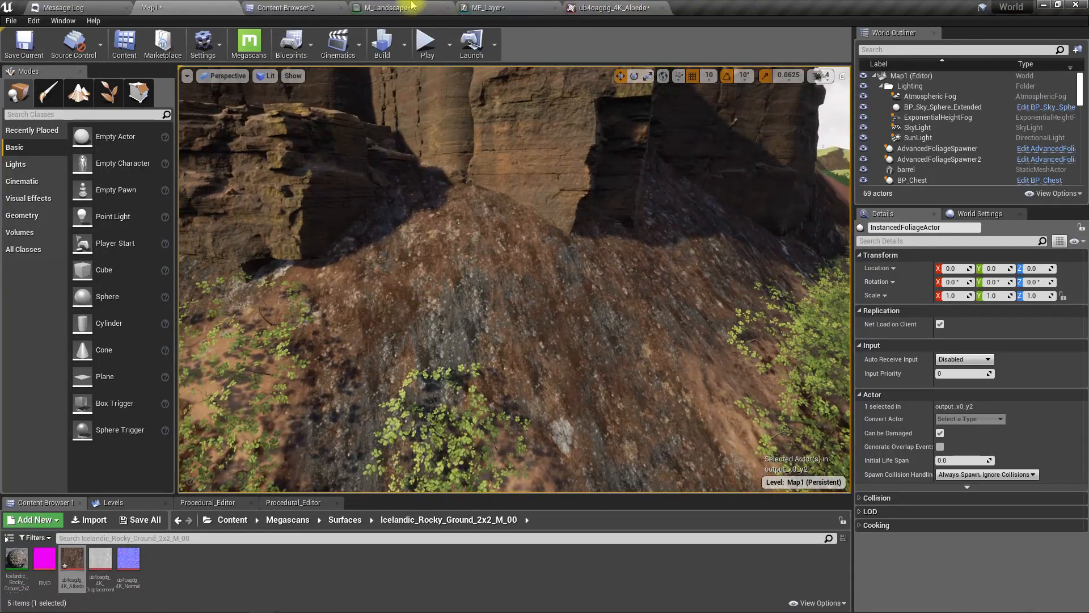
- In the M_Landscape graph, find the L1 layer color parameters and open the MF_Layer function they feed
{"action": "left_click", "coordinate": [430, 5]}
{"action": "scroll", "coordinate": [719, 340], "scroll_direction": "up", "scroll_amount": 3}
{"action": "scroll", "coordinate": [719, 341], "scroll_direction": "up", "scroll_amount": 6}
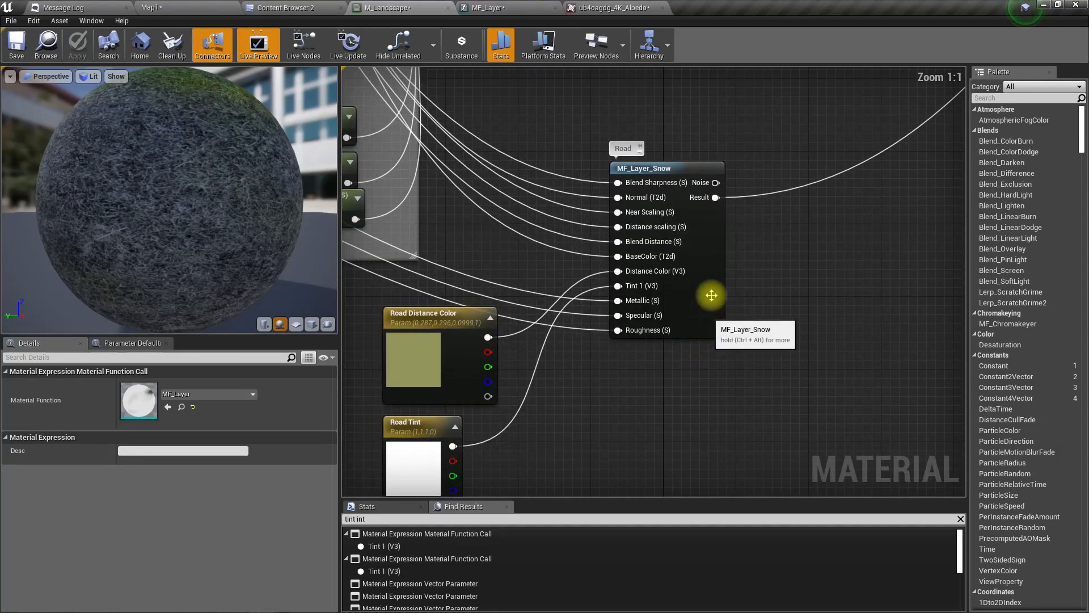
{"action": "right_click_drag", "start_coordinate": [729, 138], "coordinate": [741, 208]}
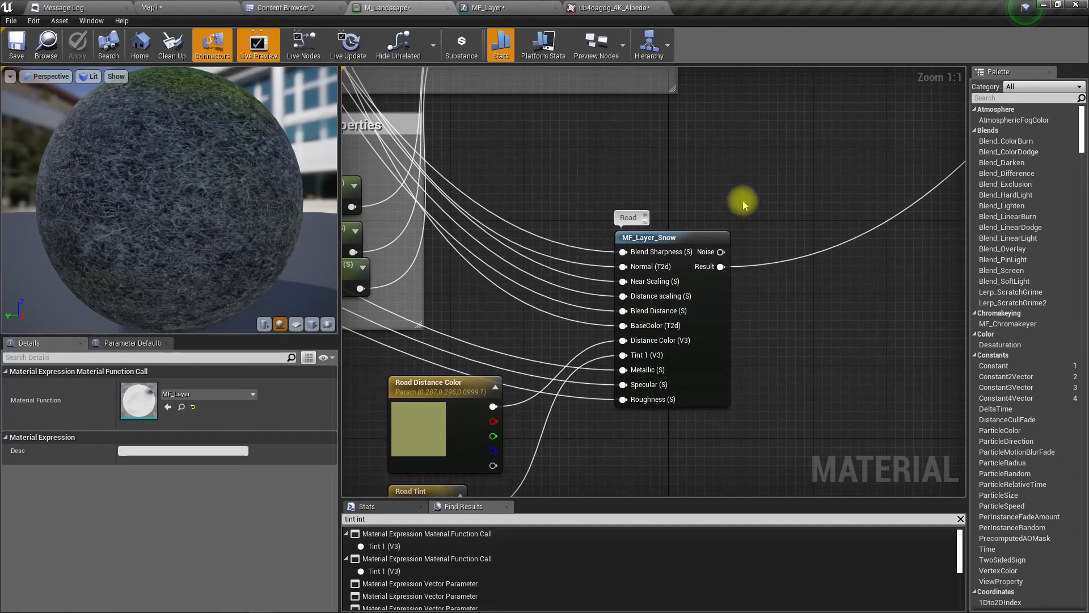
{"action": "mouse_move", "coordinate": [631, 173]}
{"action": "right_mouse_down"}
{"action": "mouse_move", "coordinate": [649, 254]}
{"action": "mouse_move", "coordinate": [622, 122]}
{"action": "mouse_move", "coordinate": [627, 186]}
{"action": "right_mouse_up"}
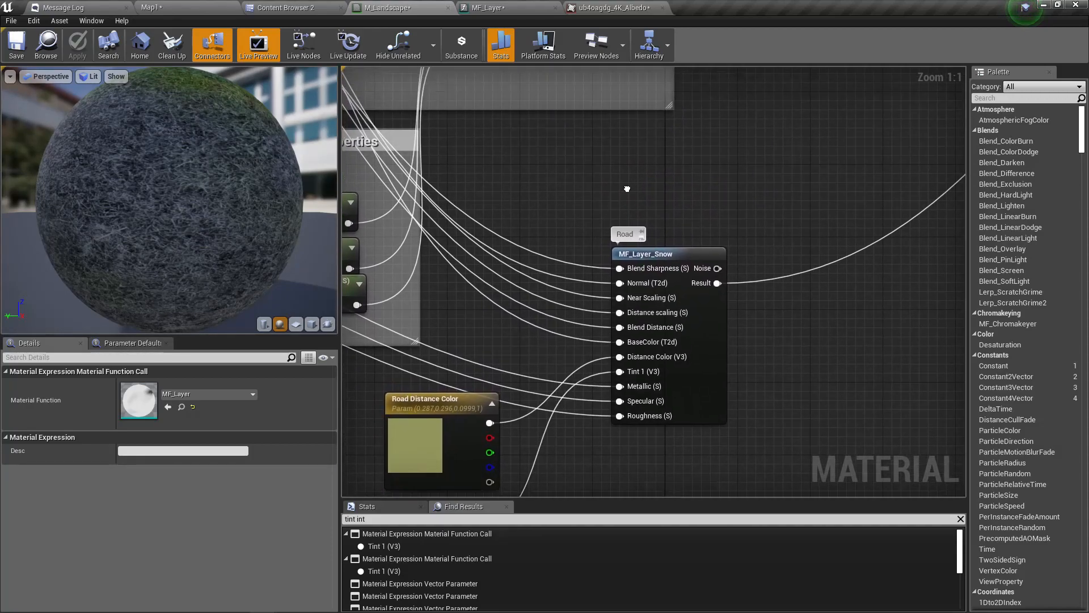
{"action": "scroll", "coordinate": [665, 241], "scroll_direction": "down", "scroll_amount": 4}
{"action": "right_click_drag", "start_coordinate": [670, 130], "coordinate": [894, 495]}
{"action": "scroll", "coordinate": [588, 256], "scroll_direction": "up", "scroll_amount": 4}
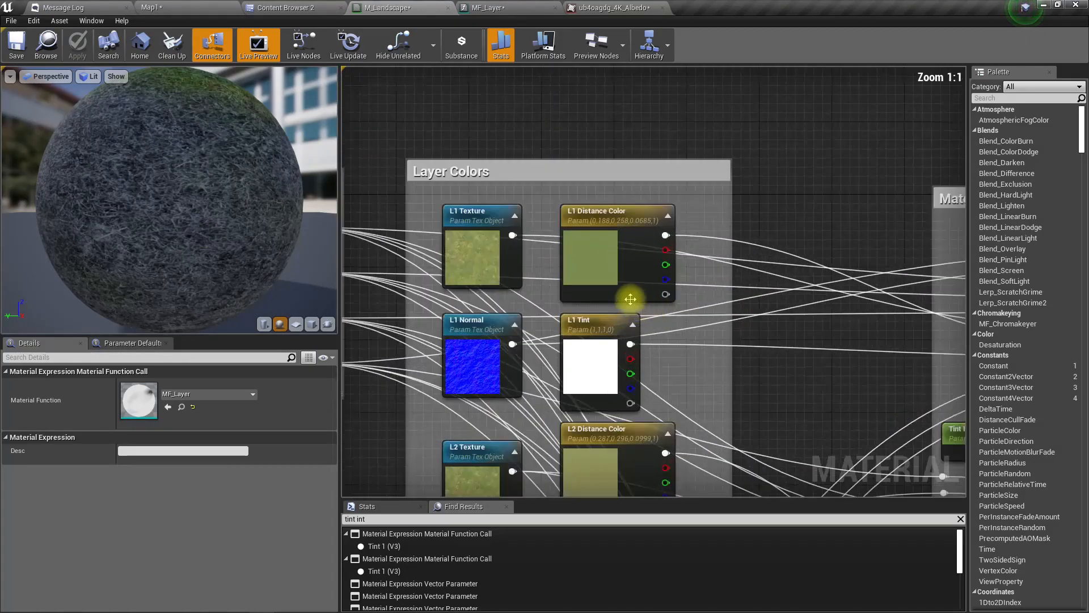
{"action": "left_click", "coordinate": [624, 250]}
{"action": "right_click_drag", "start_coordinate": [772, 334], "coordinate": [685, 301]}
{"action": "scroll", "coordinate": [591, 296], "scroll_direction": "down", "scroll_amount": 2}
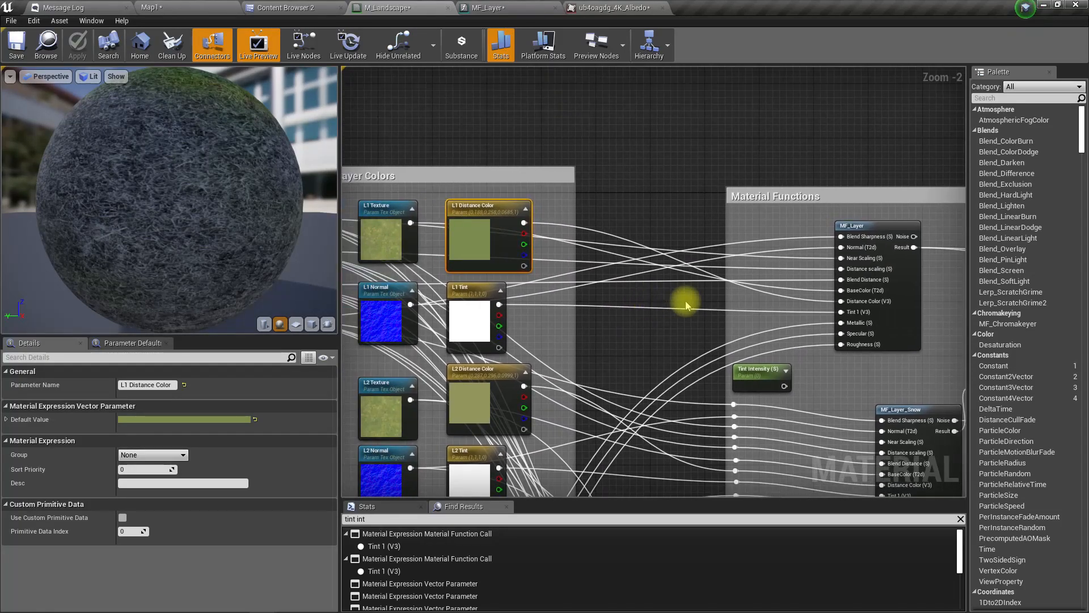
{"action": "double_click", "coordinate": [887, 227]}
- Examine the Near Noise group in MF_Layer, including how the Tint 1 input is multiplied with the texture and blended
{"action": "scroll", "coordinate": [749, 202], "scroll_direction": "down", "scroll_amount": 3}
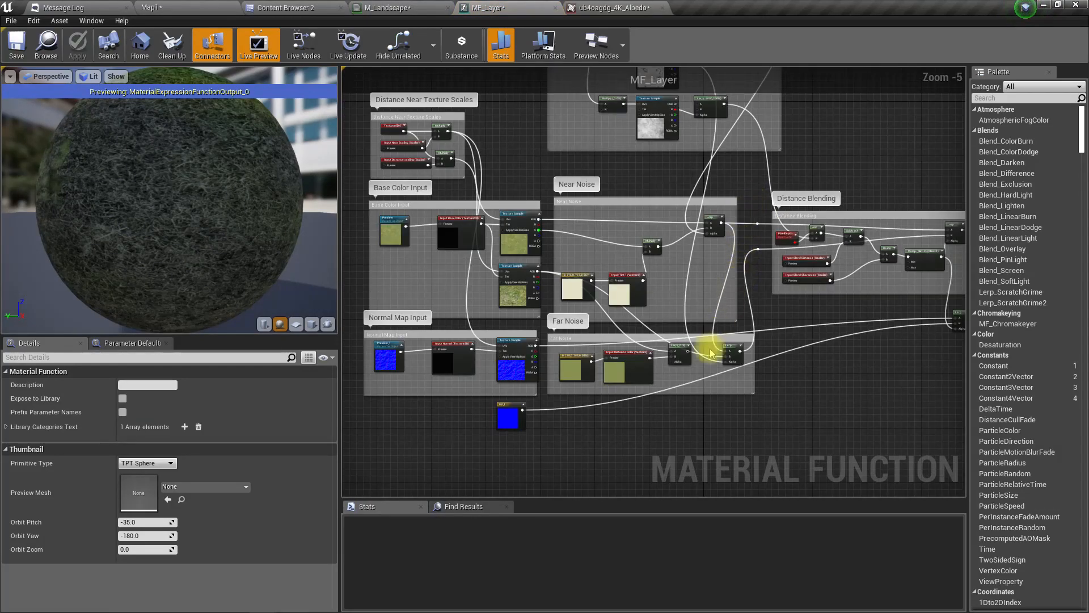
{"action": "right_click_drag", "start_coordinate": [605, 251], "coordinate": [623, 303]}
{"action": "scroll", "coordinate": [670, 323], "scroll_direction": "up", "scroll_amount": 4}
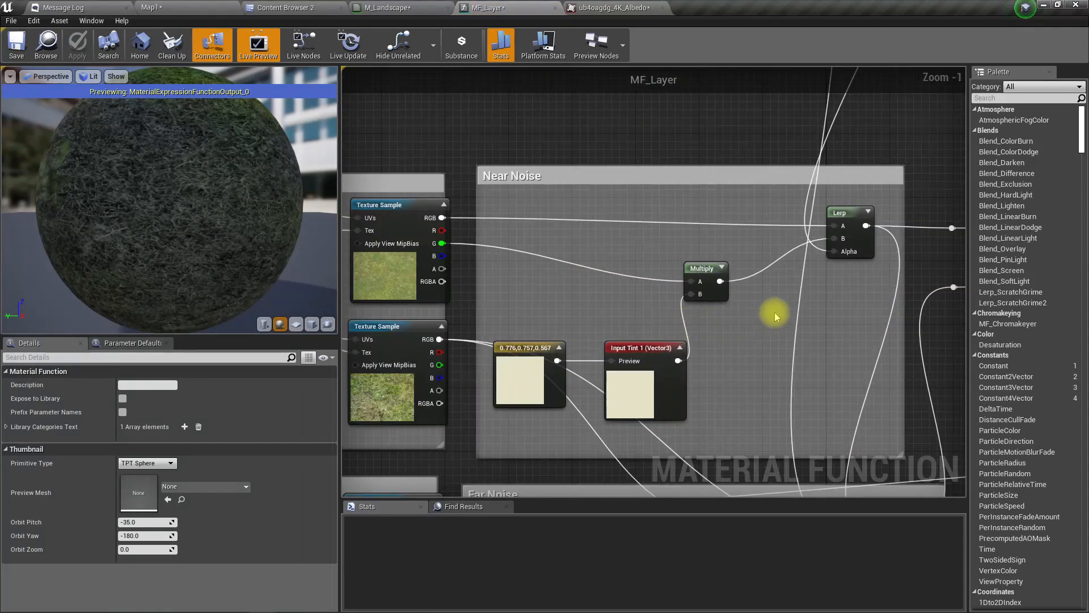
{"action": "scroll", "coordinate": [690, 307], "scroll_direction": "down", "scroll_amount": 7}
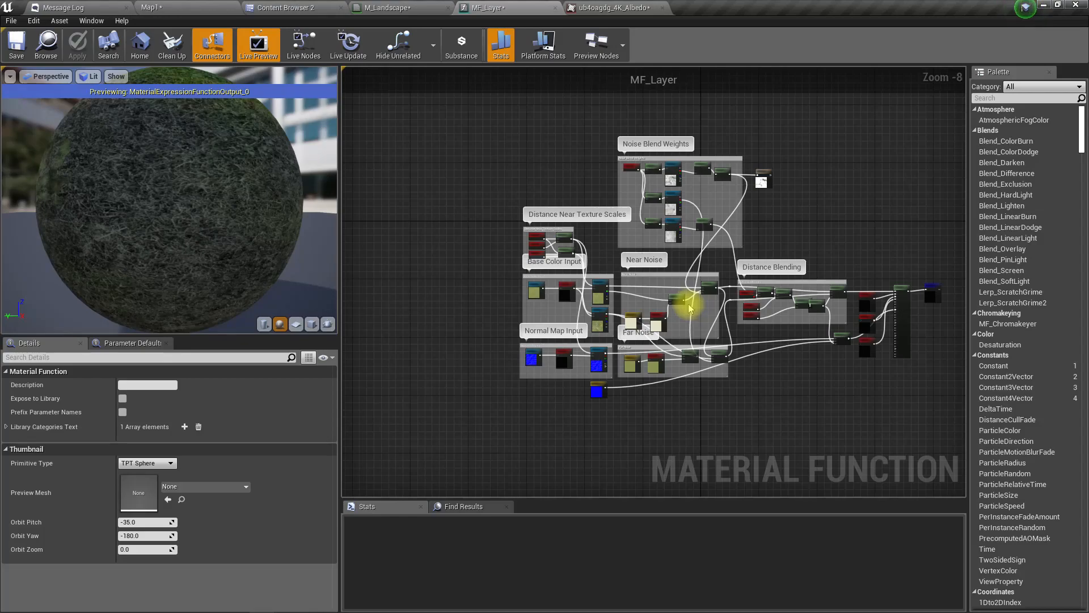
{"action": "scroll", "coordinate": [658, 315], "scroll_direction": "up", "scroll_amount": 8}
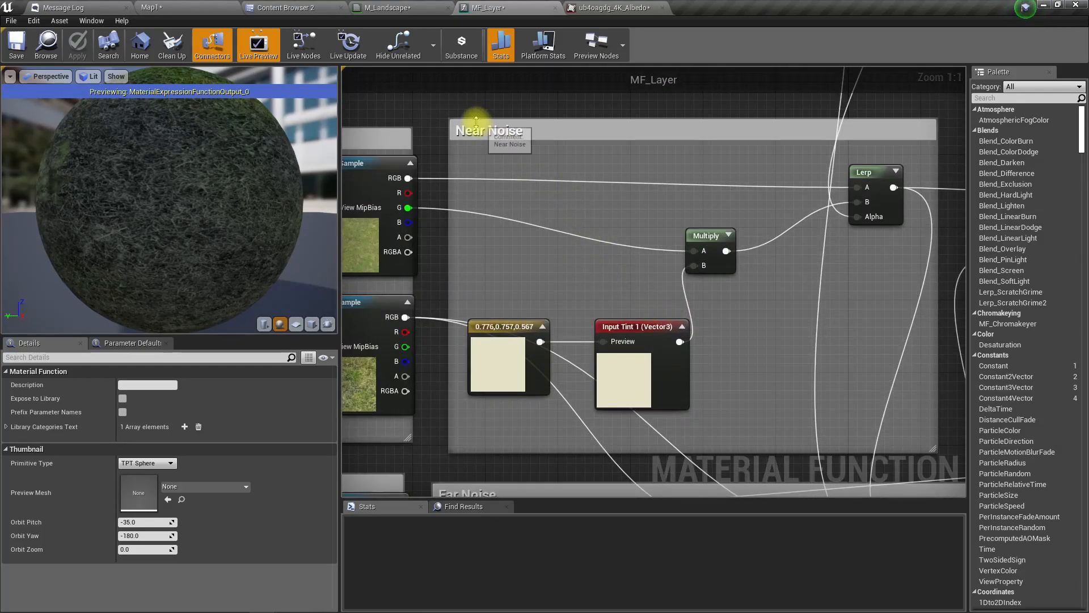
{"action": "right_click_drag", "start_coordinate": [859, 322], "coordinate": [778, 340]}
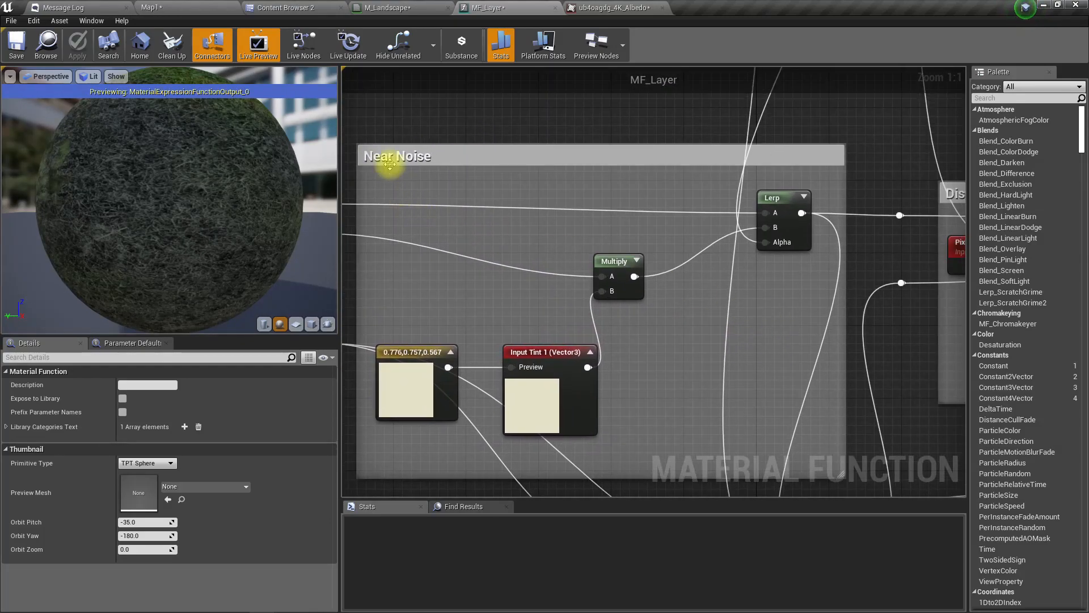
{"action": "scroll", "coordinate": [643, 351], "scroll_direction": "down", "scroll_amount": 3}
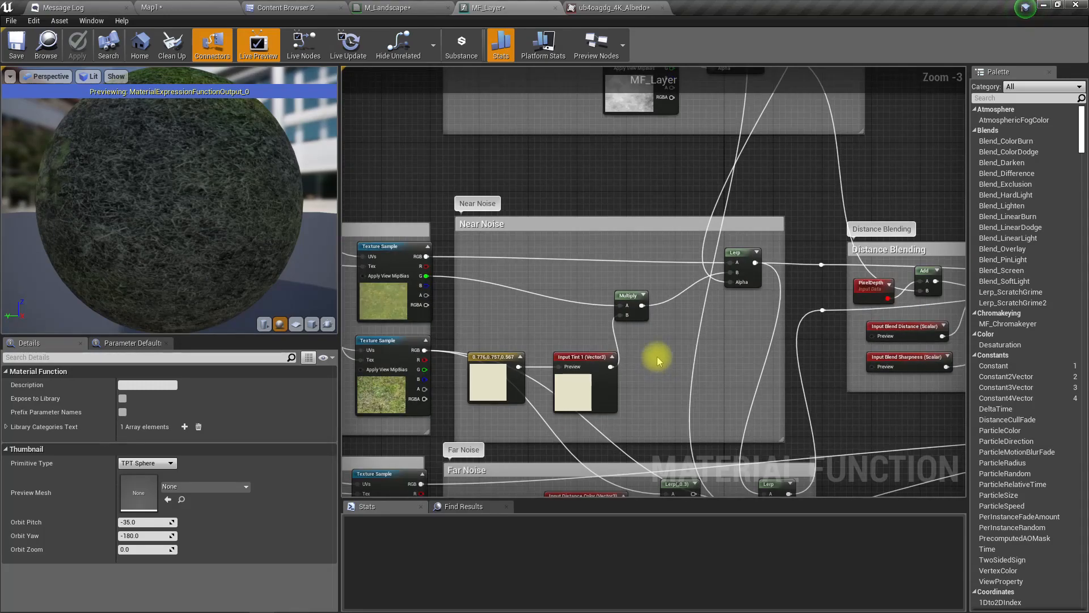
{"action": "scroll", "coordinate": [657, 361], "scroll_direction": "down", "scroll_amount": 3}
{"action": "scroll", "coordinate": [658, 358], "scroll_direction": "up", "scroll_amount": 4}
{"action": "right_click_drag", "start_coordinate": [658, 352], "coordinate": [622, 408]}
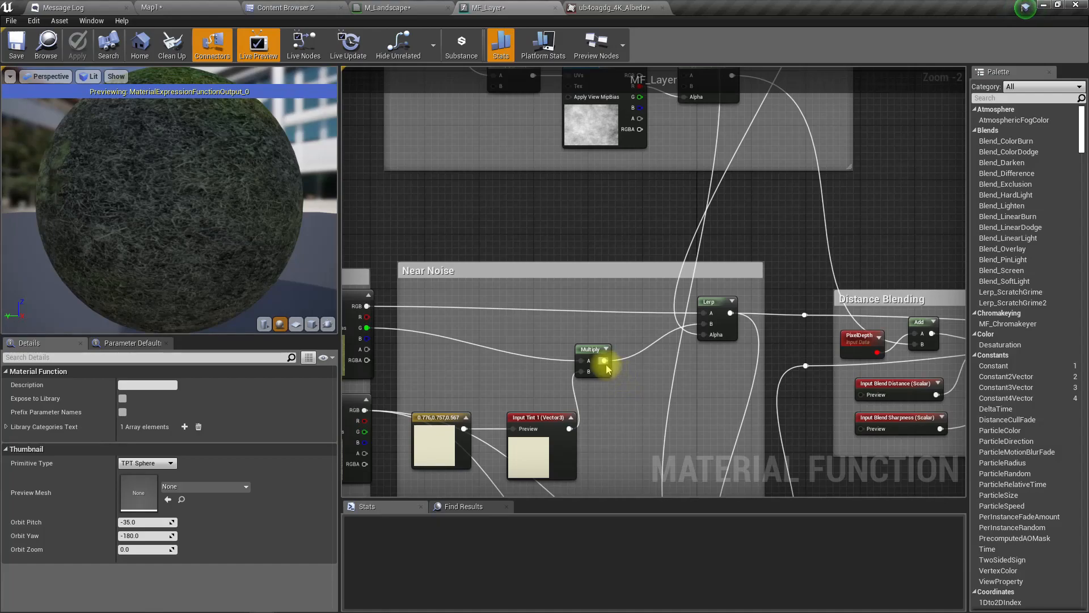
- In MF_Layer, add a Multiply node fed by the noise output above, placed below the Near Noise group's Lerp
{"action": "left_click_drag", "start_coordinate": [602, 363], "coordinate": [680, 389]}
{"action": "right_click_drag", "start_coordinate": [639, 316], "coordinate": [551, 496]}
{"action": "left_click_drag", "start_coordinate": [728, 182], "coordinate": [570, 253]}
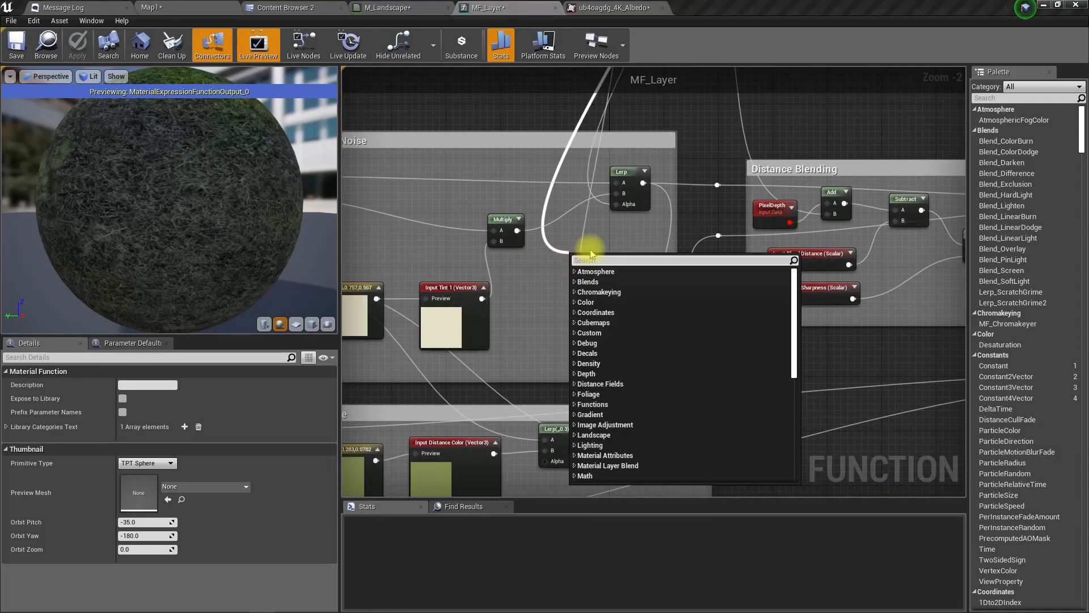
{"action": "type", "text": "multiply"}
{"action": "key", "text": "Return"}
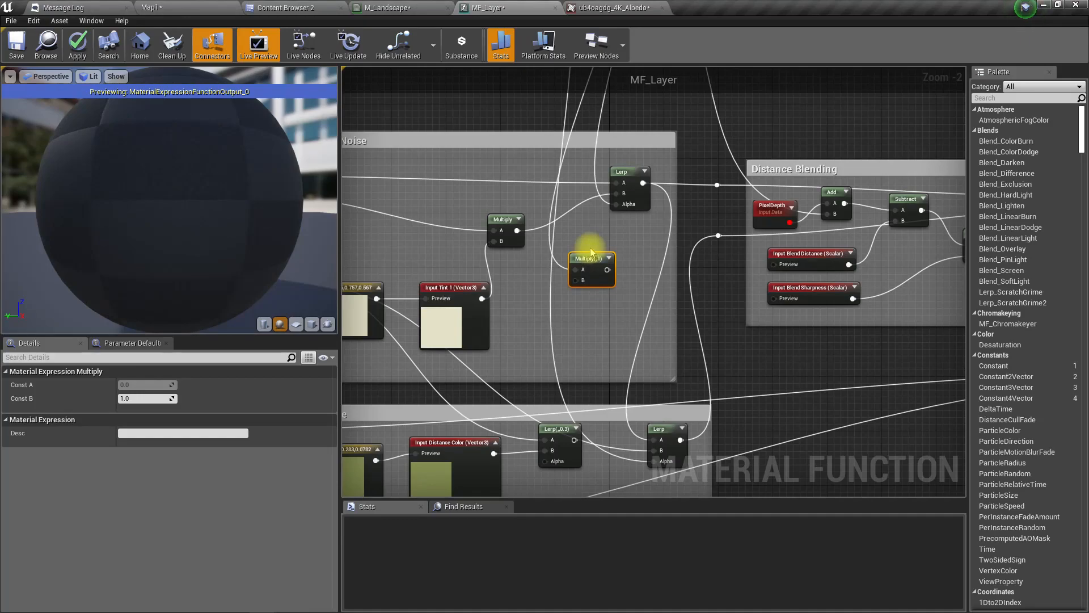
{"action": "left_click_drag", "start_coordinate": [591, 252], "coordinate": [604, 246]}
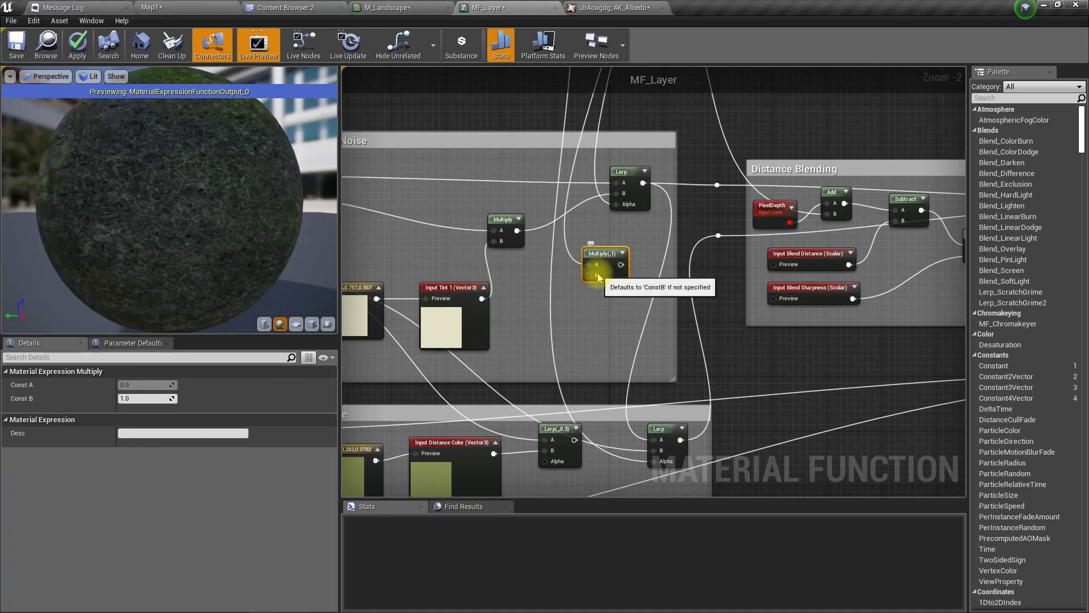
- Add a FunctionInput node connected to the B input of the new Multiply
{"action": "right_click", "coordinate": [599, 277]}
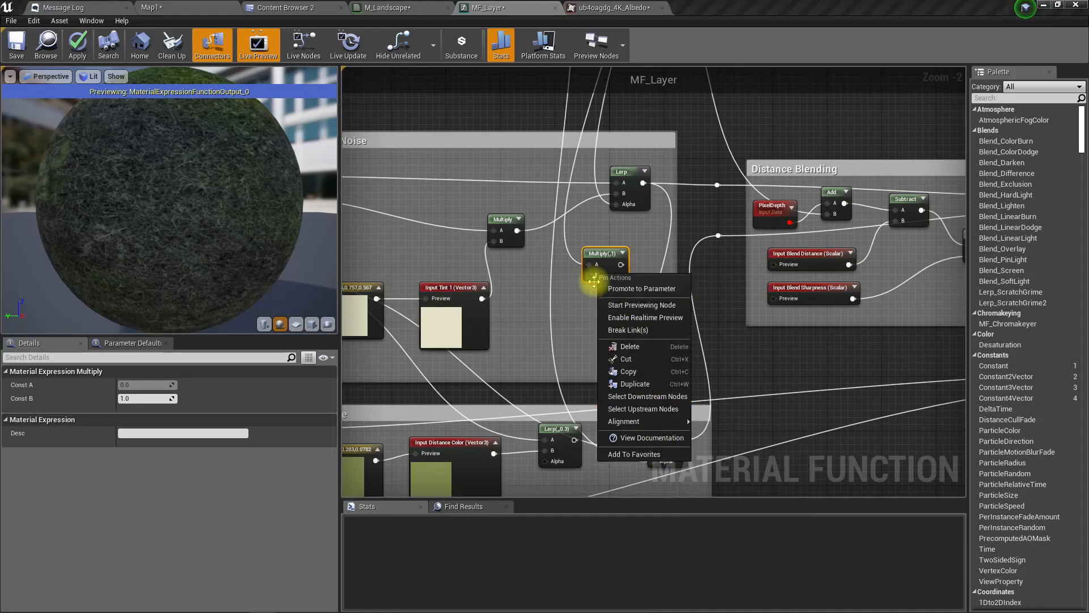
{"action": "left_click", "coordinate": [568, 281]}
{"action": "right_click", "coordinate": [558, 282]}
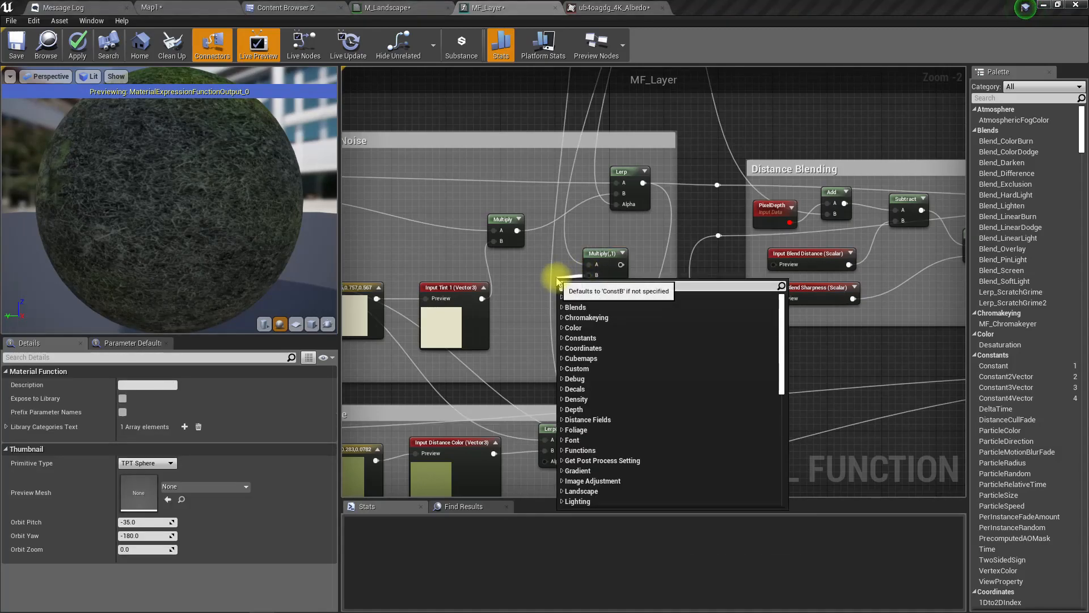
{"action": "type", "text": "fu"}
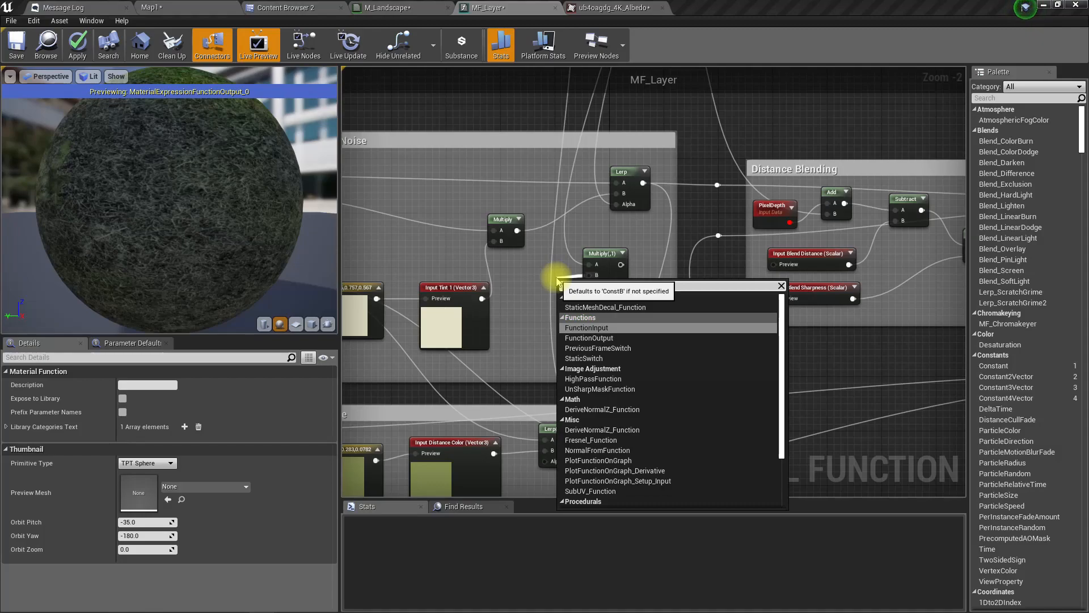
{"action": "key", "text": "Return"}
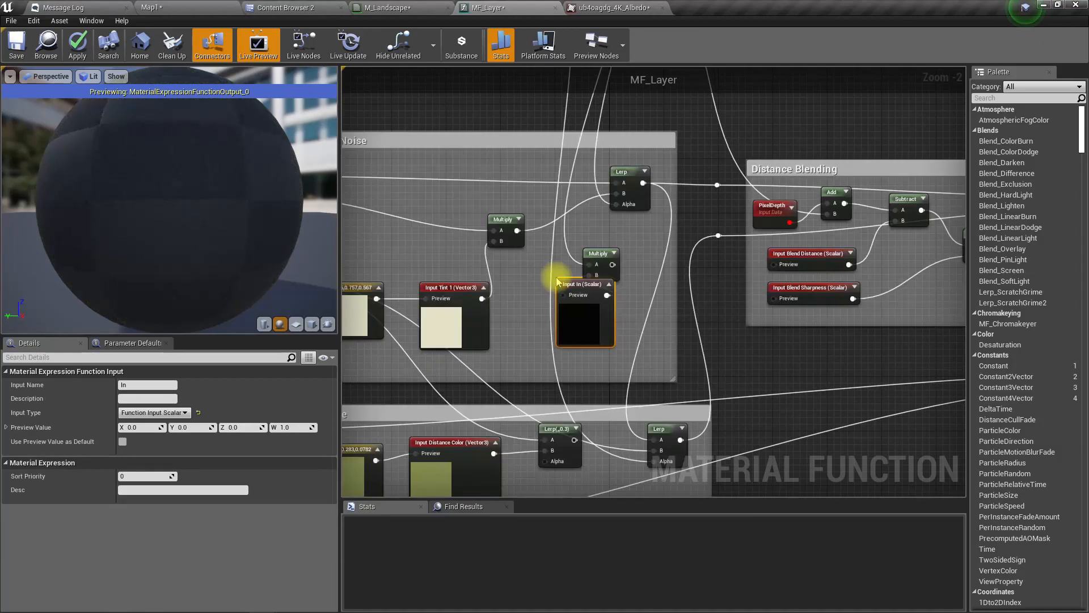
- Name the new scalar function input Tint Intensity
{"action": "left_click", "coordinate": [150, 385]}
{"action": "type", "text": "Tint "}
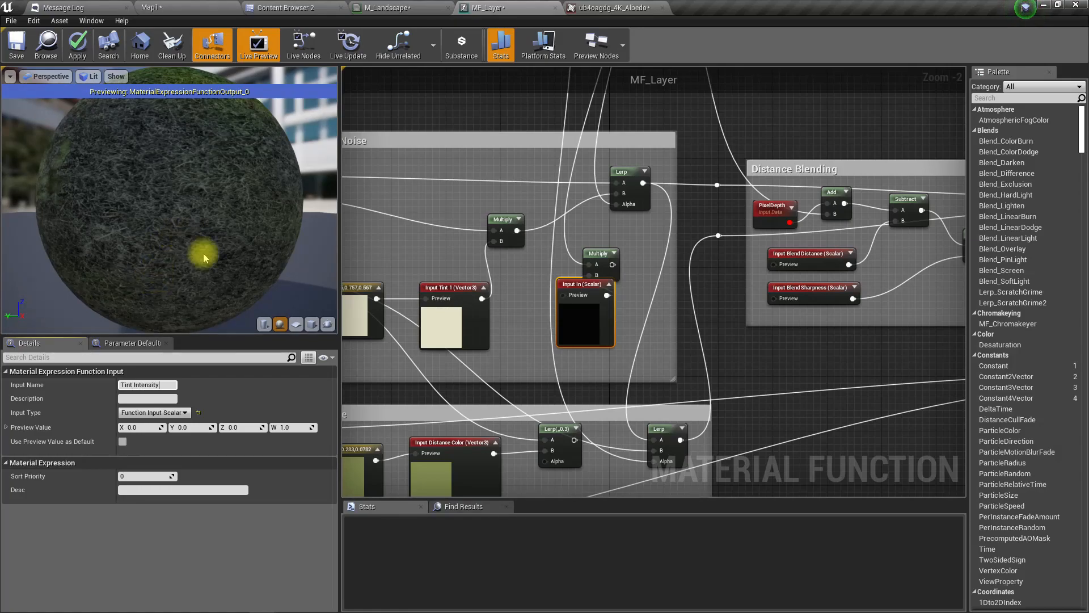
{"action": "type", "text": "Intensity"}
{"action": "key", "text": "Return"}
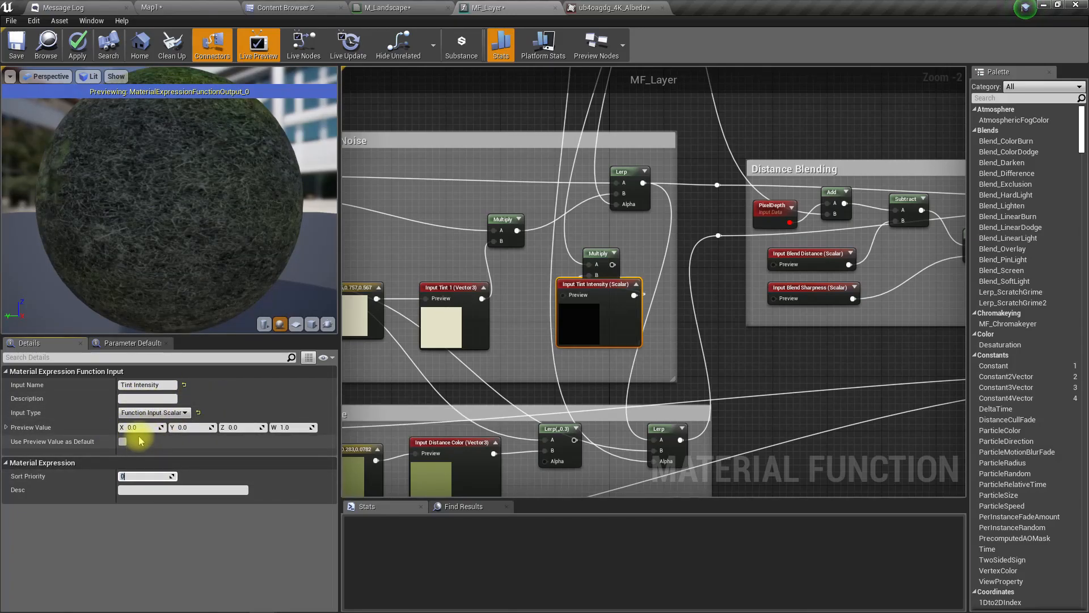
{"action": "left_click", "coordinate": [170, 414]}
{"action": "left_click", "coordinate": [535, 376]}
{"action": "left_click", "coordinate": [519, 317]}
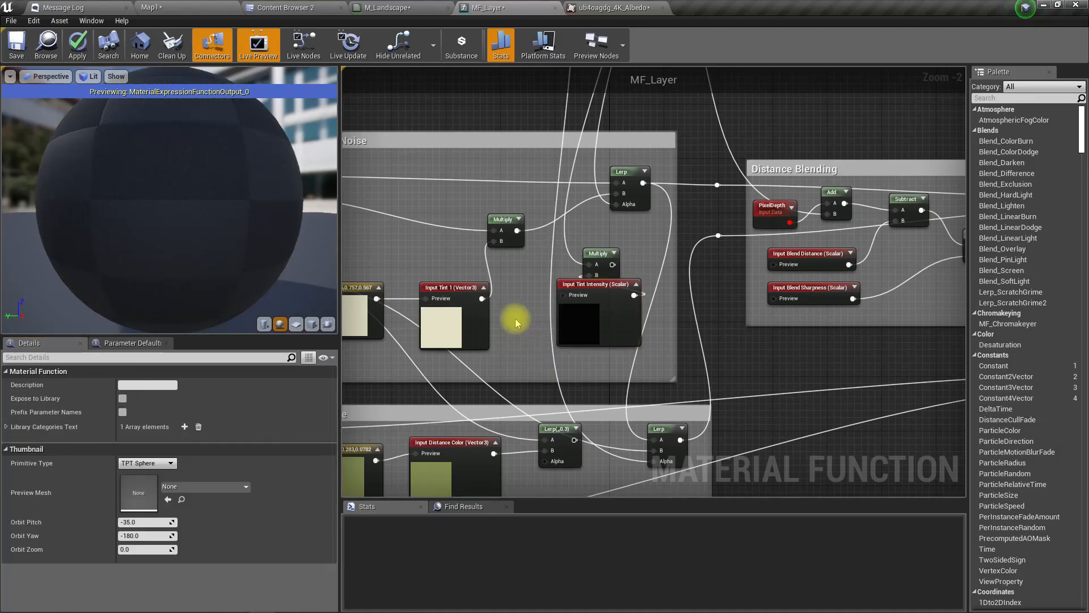
- Try the Function Input Scalar type on the Tint 1 input and undo the change
{"action": "left_click", "coordinate": [437, 324]}
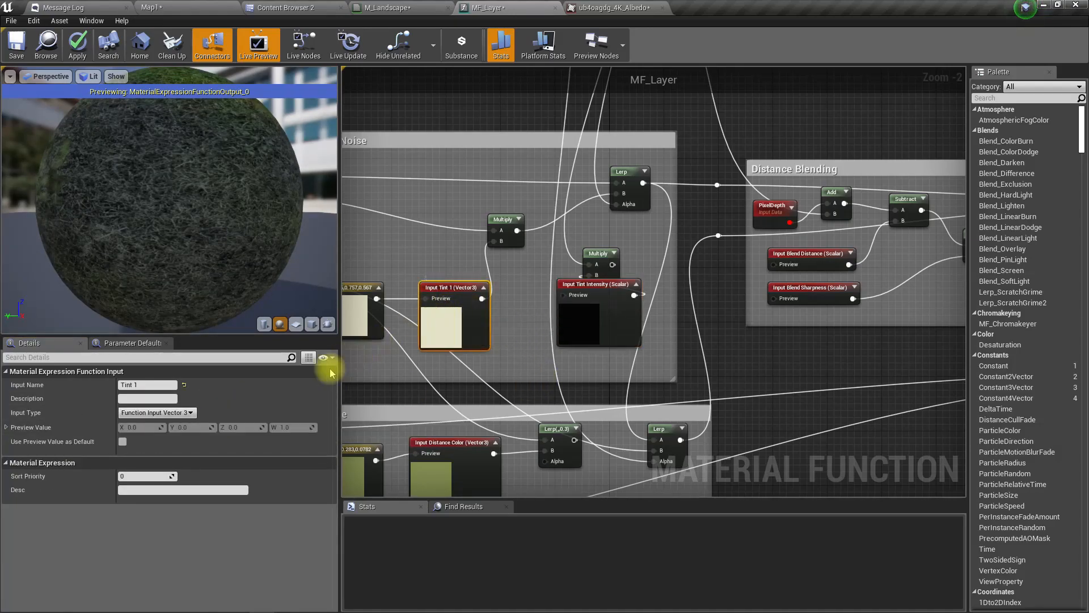
{"action": "left_click", "coordinate": [162, 412]}
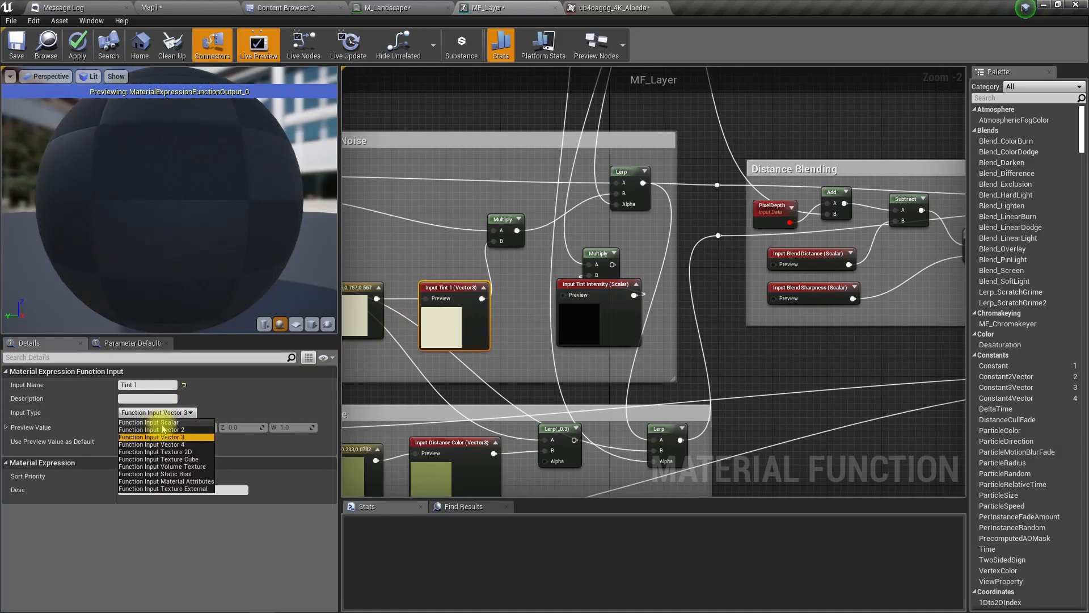
{"action": "left_click", "coordinate": [162, 423]}
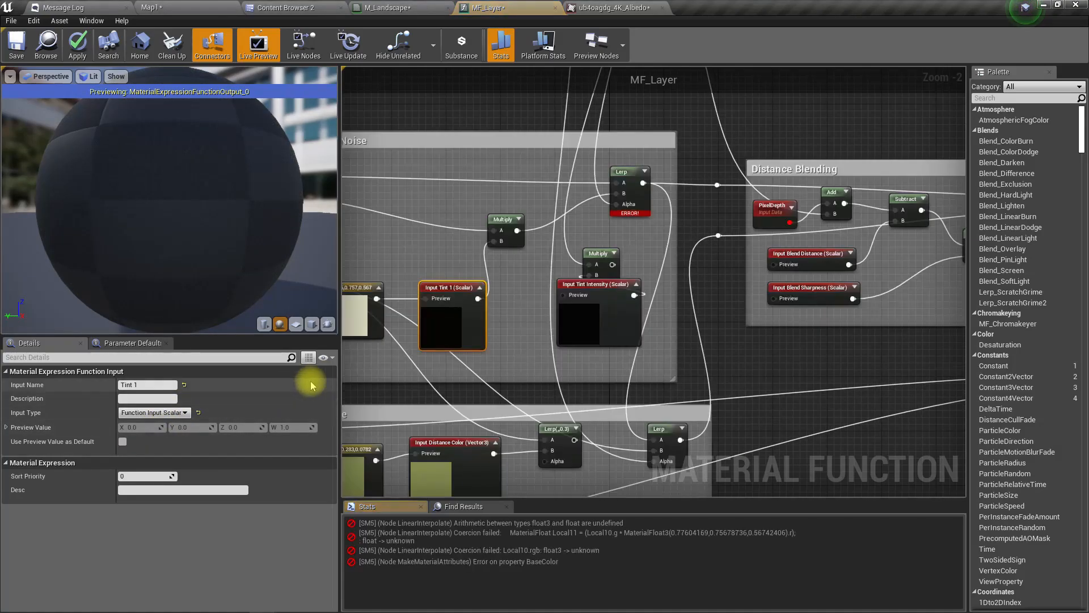
{"action": "key", "text": "ctrl+z"}
- Set Tint Intensity's preview value X to 1.0 and connect its Multiply to the Near Noise Lerp's Alpha, tidying the node positions
{"action": "left_click", "coordinate": [611, 301]}
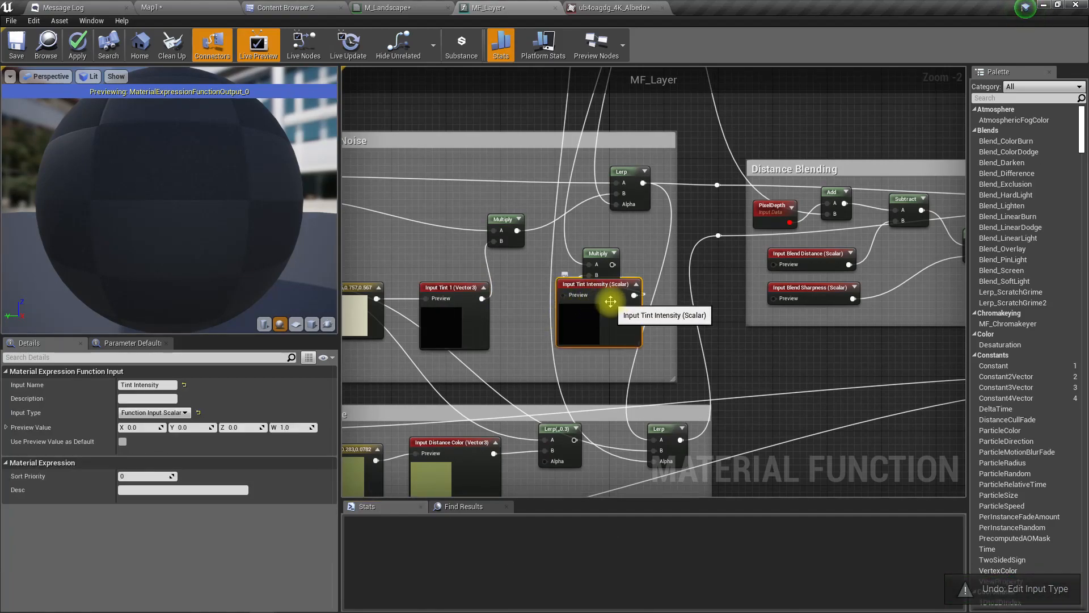
{"action": "left_click", "coordinate": [139, 427]}
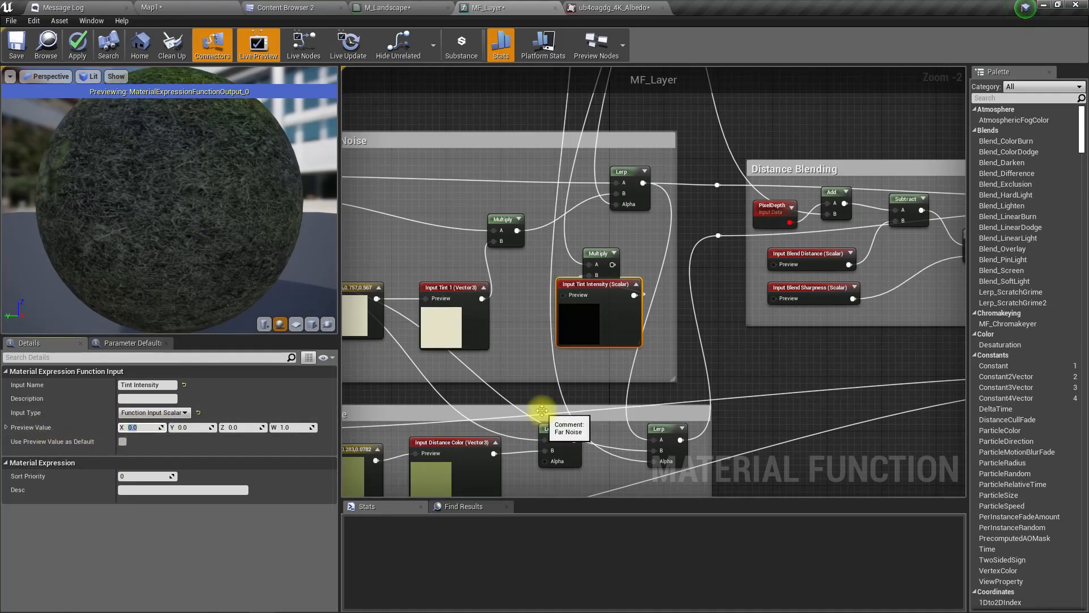
{"action": "key", "text": "Return"}
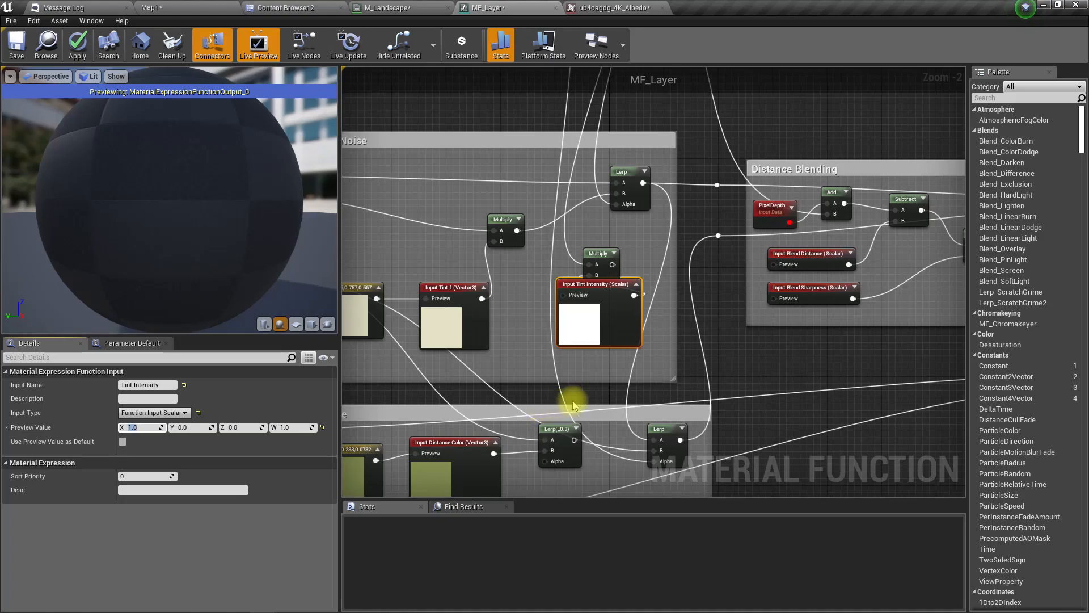
{"action": "left_click_drag", "start_coordinate": [628, 205], "coordinate": [628, 204]}
{"action": "left_click_drag", "start_coordinate": [620, 283], "coordinate": [579, 300]}
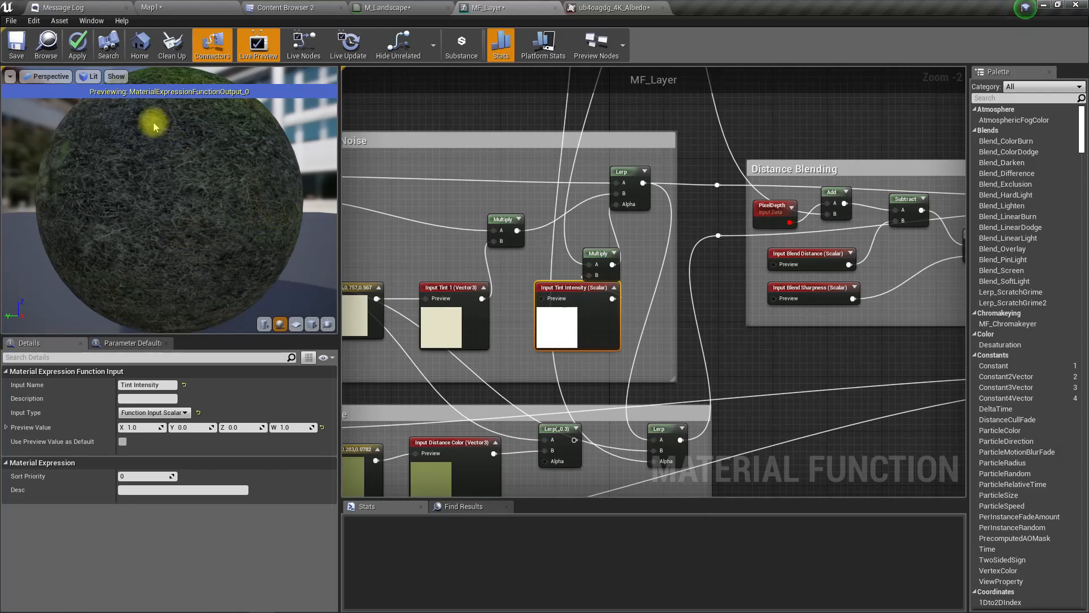
- Check the rock slope in the Map1 level, then return to MF_Layer and inspect its material preview
{"action": "left_click", "coordinate": [151, 7]}
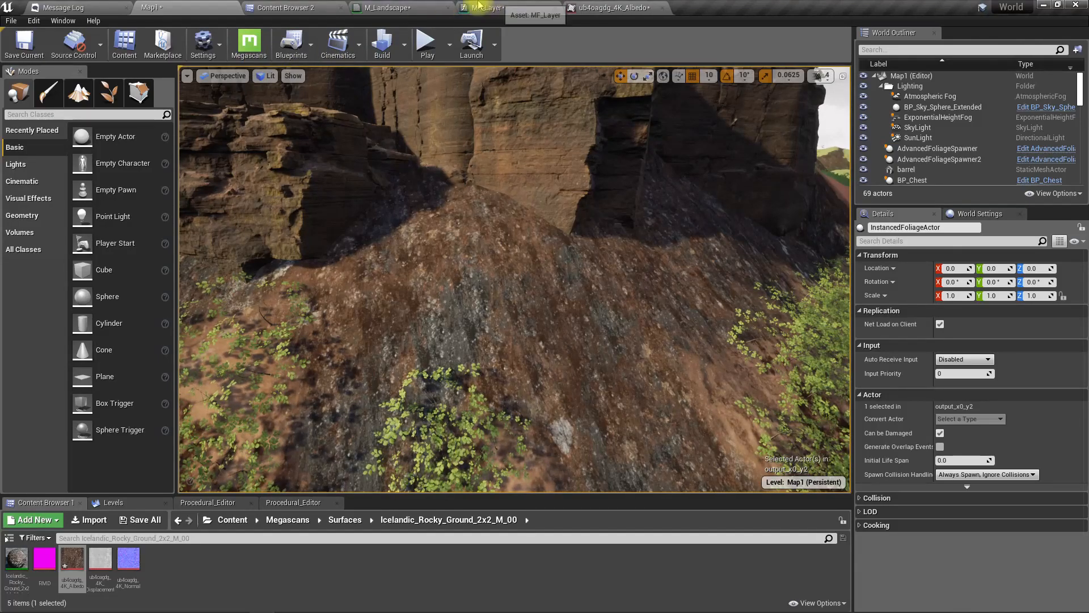
{"action": "left_click", "coordinate": [503, 6]}
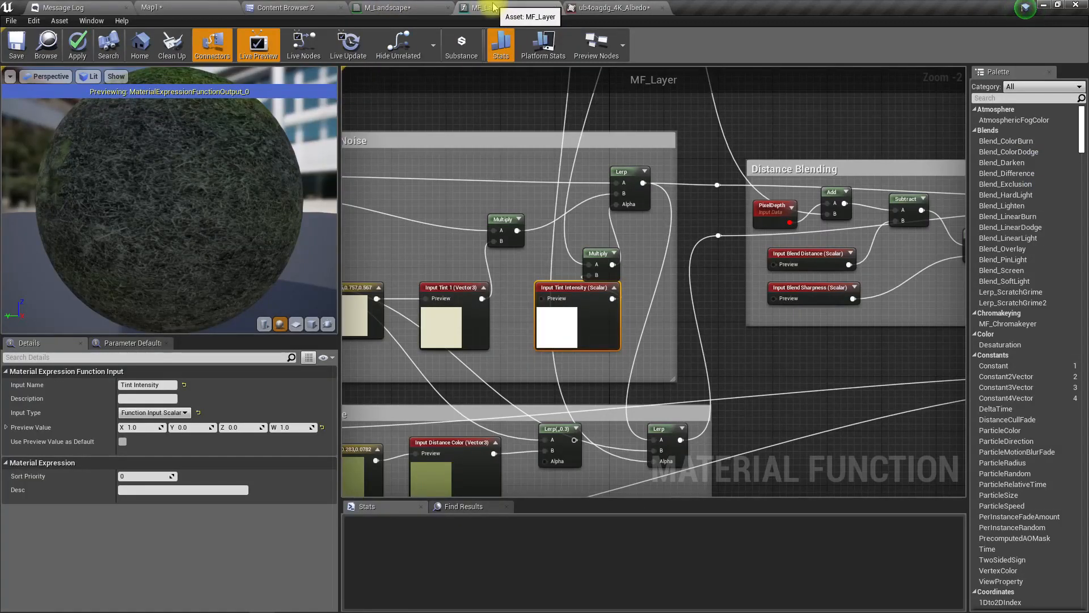
{"action": "left_click_drag", "start_coordinate": [236, 139], "coordinate": [235, 140]}
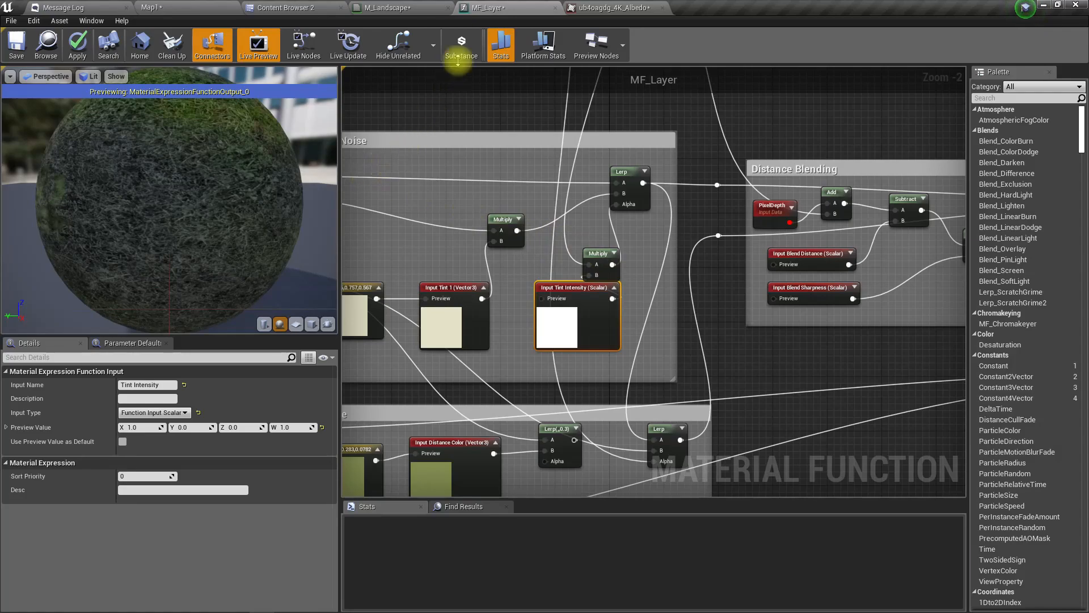
- Check the MF_Layer node's inputs in M_Landscape and apply the changes made in the MF_Layer function
{"action": "left_click", "coordinate": [389, 7]}
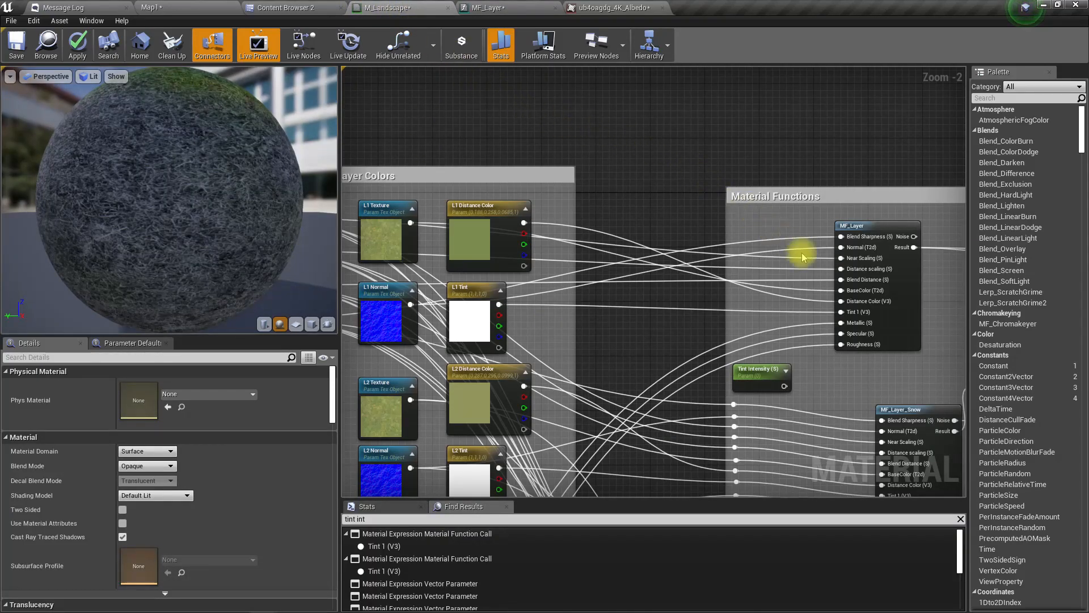
{"action": "scroll", "coordinate": [857, 306], "scroll_direction": "up", "scroll_amount": 2}
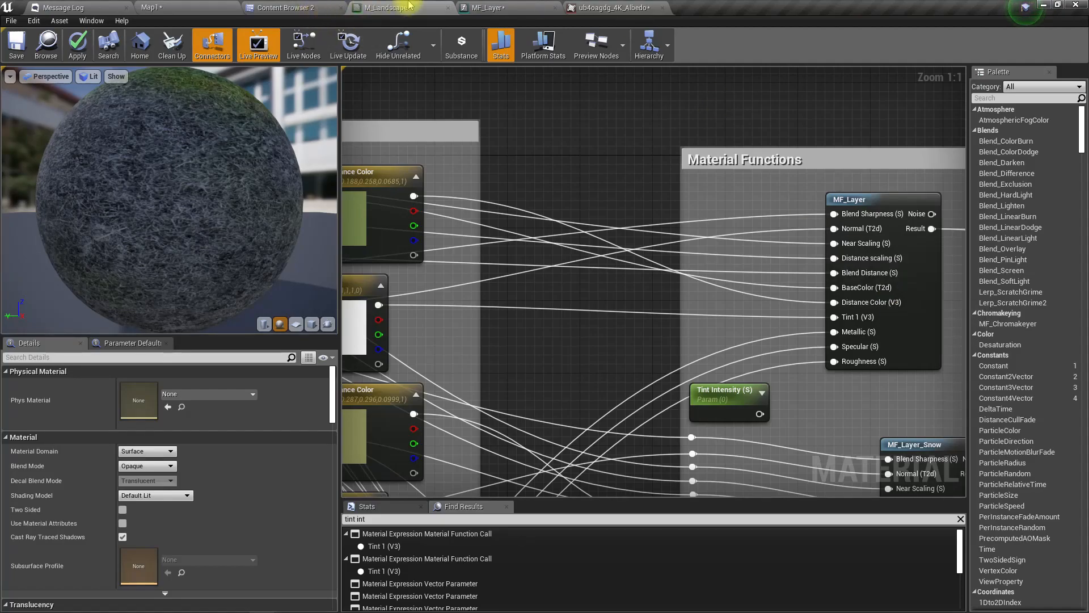
{"action": "left_click", "coordinate": [487, 8]}
{"action": "left_click", "coordinate": [77, 49]}
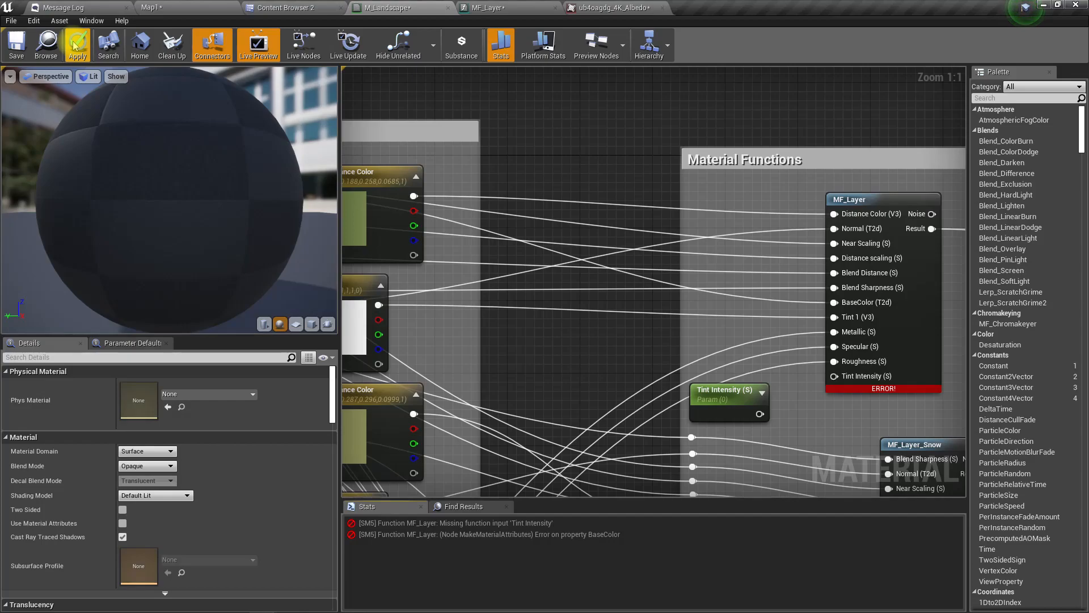
- In M_Landscape's Material Functions group, promote the MF_Layer node's Tint Intensity input to a parameter
{"action": "scroll", "coordinate": [714, 339], "scroll_direction": "down", "scroll_amount": 12}
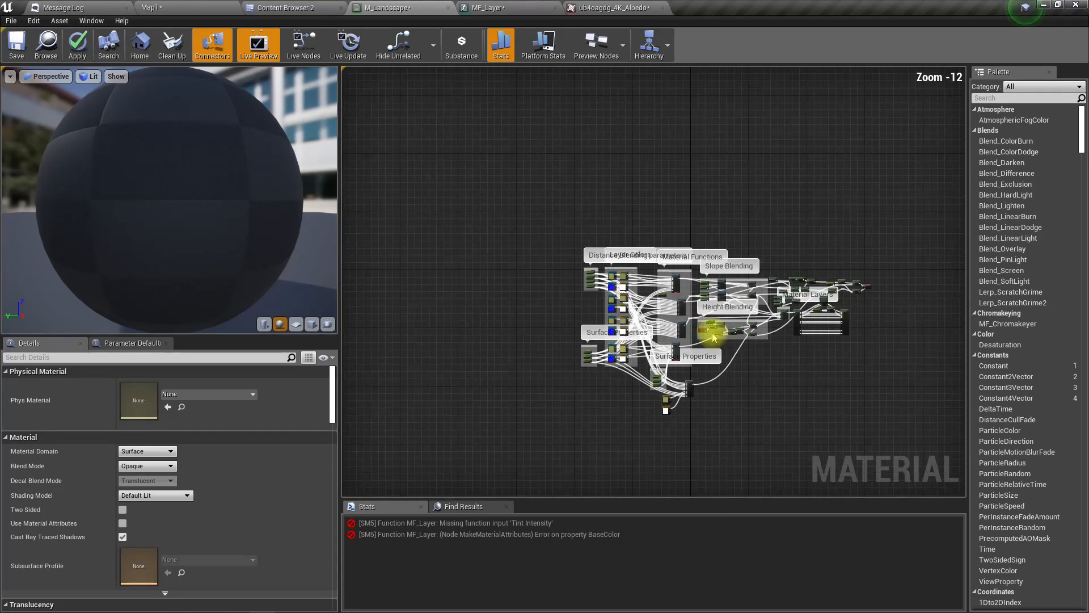
{"action": "scroll", "coordinate": [713, 338], "scroll_direction": "up", "scroll_amount": 11}
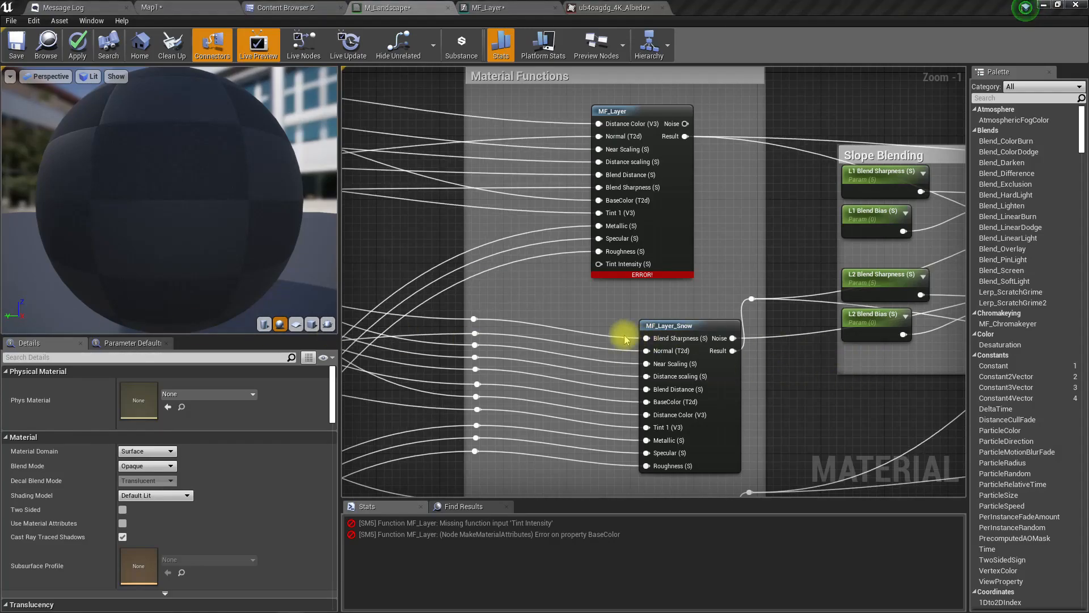
{"action": "right_click_drag", "start_coordinate": [594, 284], "coordinate": [614, 294]}
{"action": "right_click", "coordinate": [623, 273]}
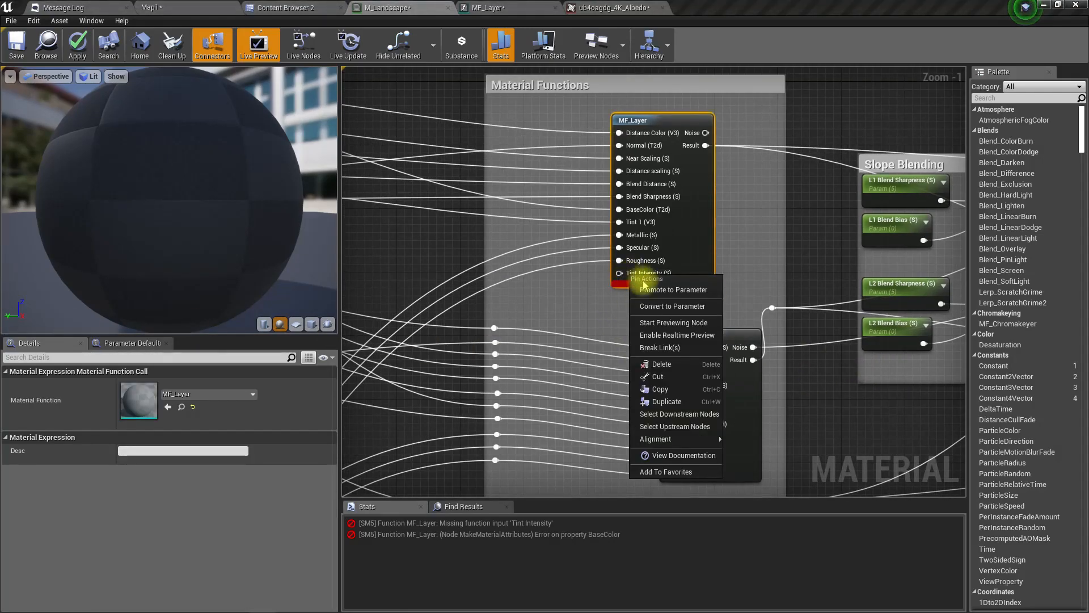
{"action": "left_click", "coordinate": [658, 288]}
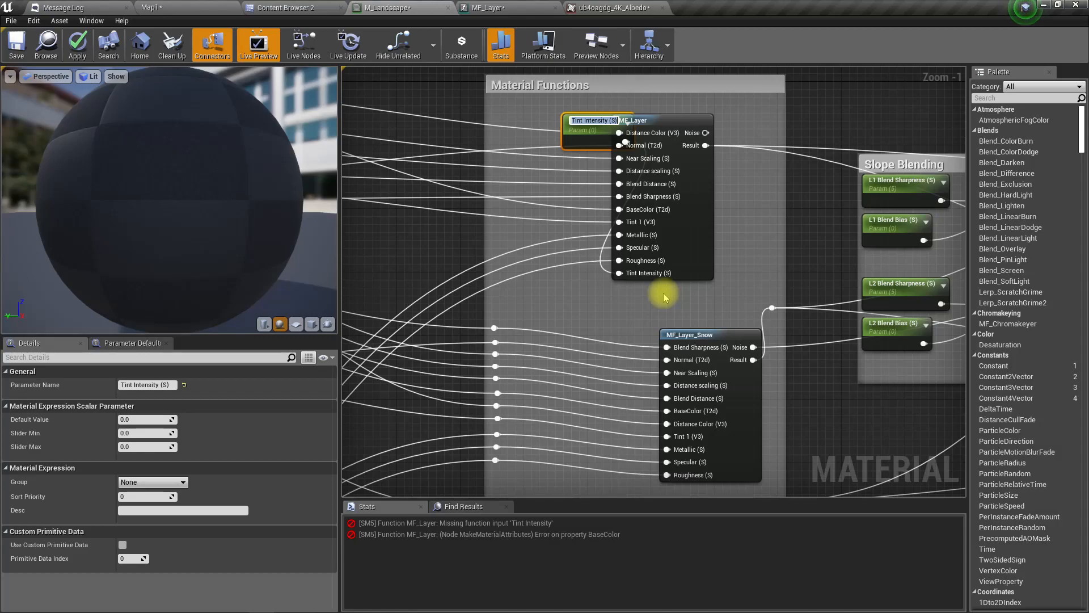
- Rename the promoted parameter as L1 Tint Intensity (S) and place it beside MF_Layer's Tint Intensity input
{"action": "key", "text": "Left"}
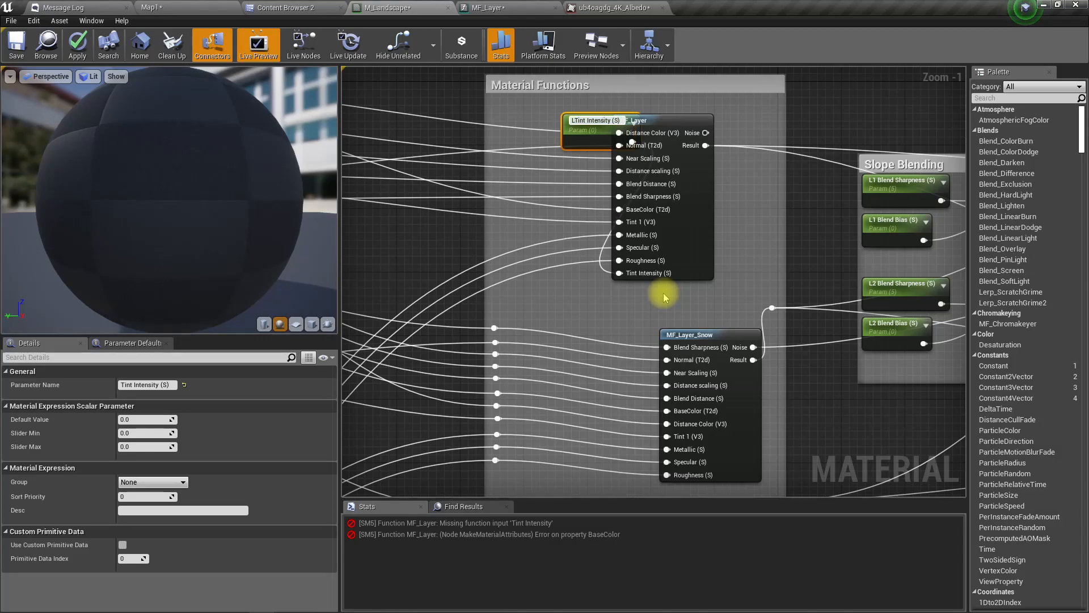
{"action": "type", "text": "L1"}
{"action": "key", "text": "Return"}
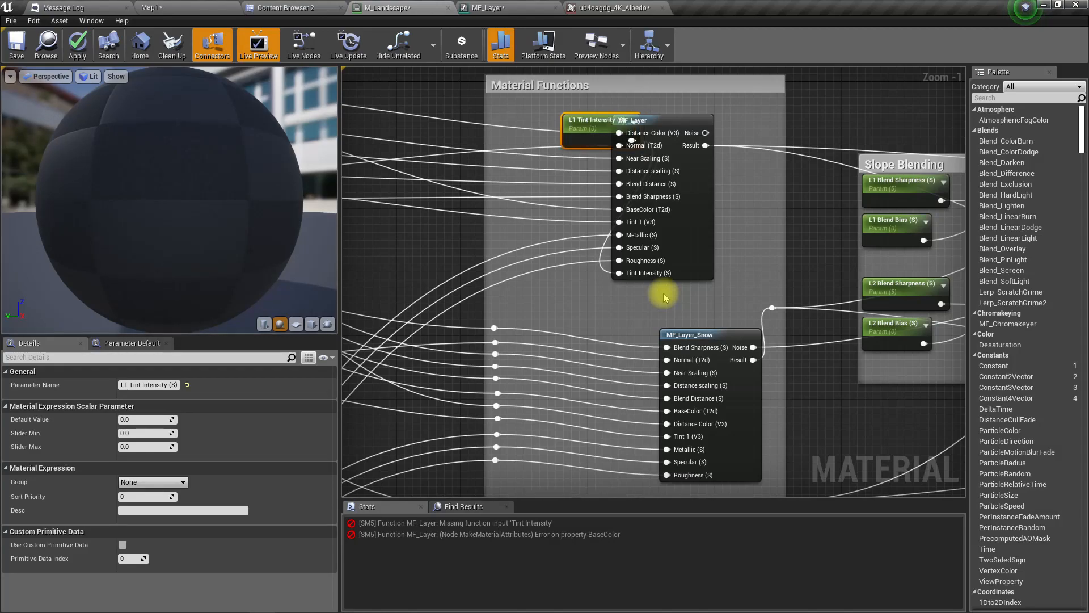
{"action": "left_click_drag", "start_coordinate": [582, 126], "coordinate": [521, 286]}
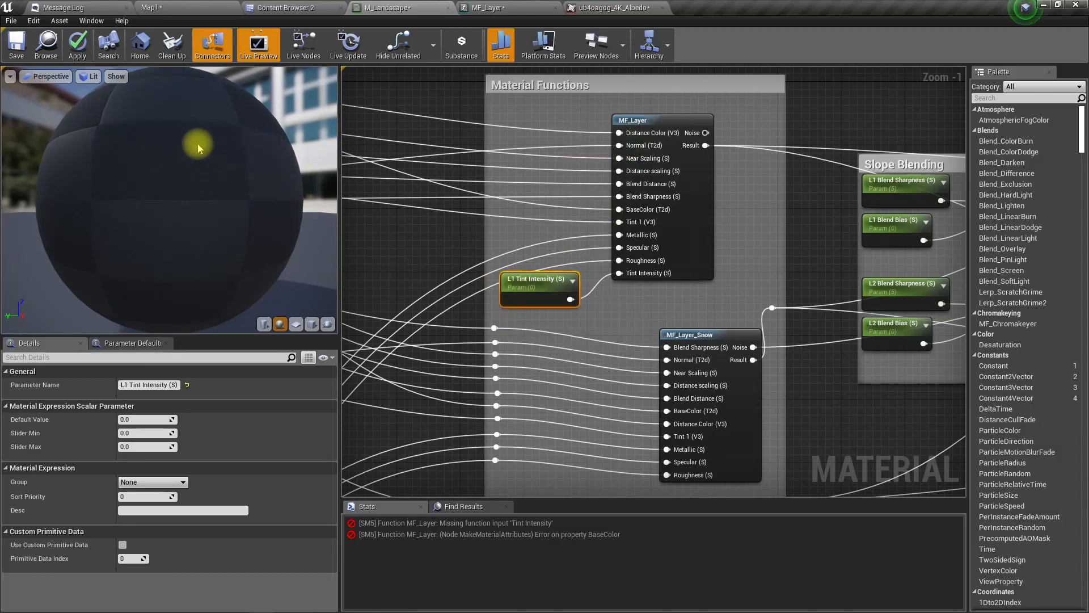
- Try to apply M_Landscape, abort at the compilation warning, and inspect the missing function input error
{"action": "left_click", "coordinate": [77, 46]}
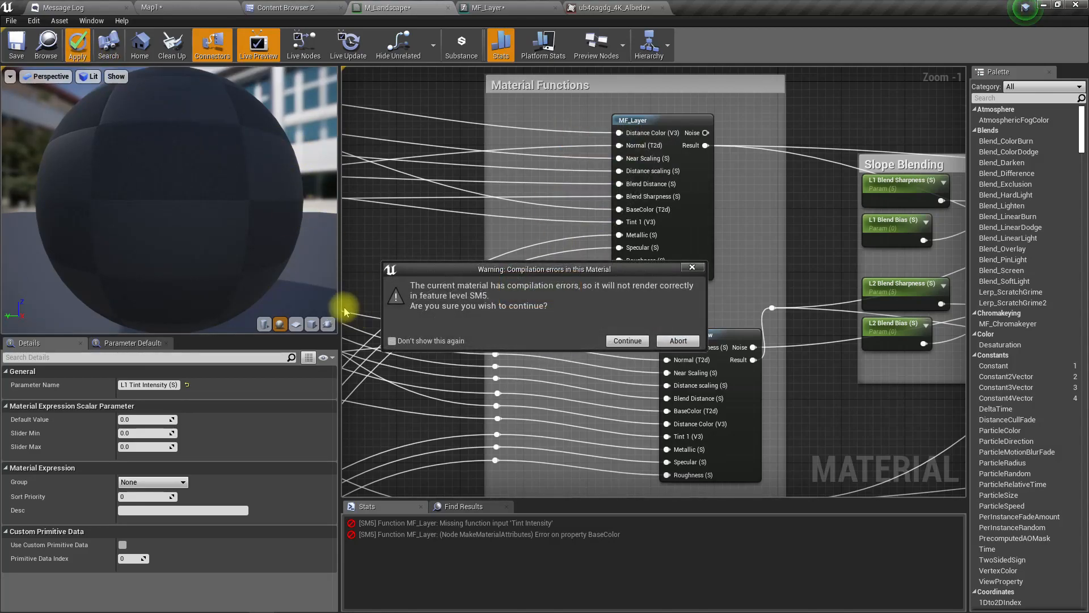
{"action": "left_click", "coordinate": [678, 340]}
{"action": "left_click", "coordinate": [500, 535]}
{"action": "left_click", "coordinate": [491, 522]}
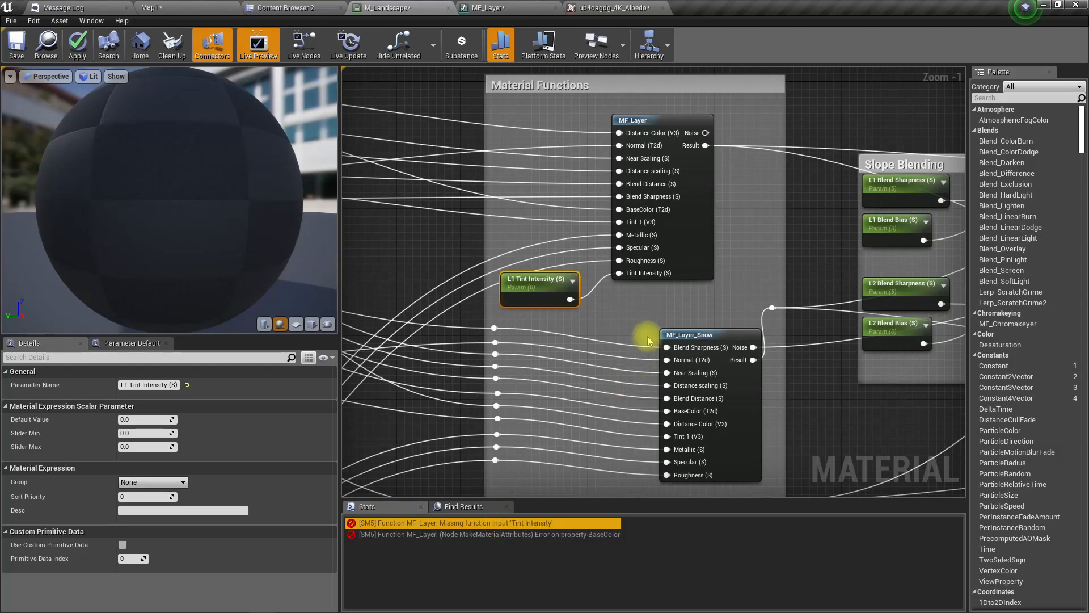
- Open MF_Layer from its node, shift the Tint Intensity input away from the Multiply, apply the function, and return to M_Landscape
{"action": "left_click", "coordinate": [696, 215]}
{"action": "double_click", "coordinate": [695, 215]}
{"action": "right_click_drag", "start_coordinate": [697, 218], "coordinate": [668, 285]}
{"action": "left_click_drag", "start_coordinate": [586, 365], "coordinate": [539, 365]}
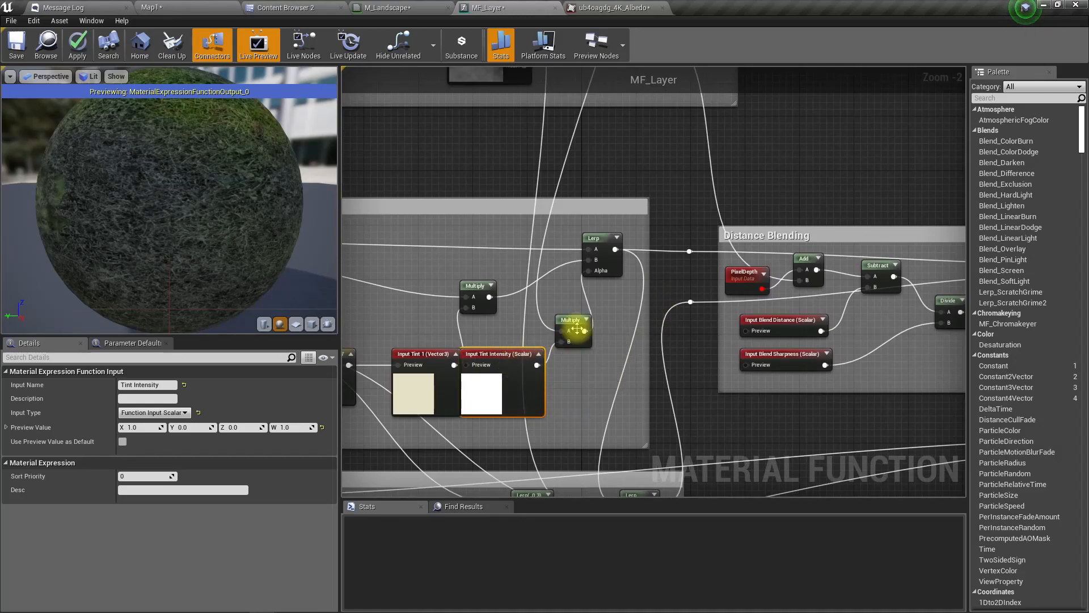
{"action": "left_click", "coordinate": [77, 44]}
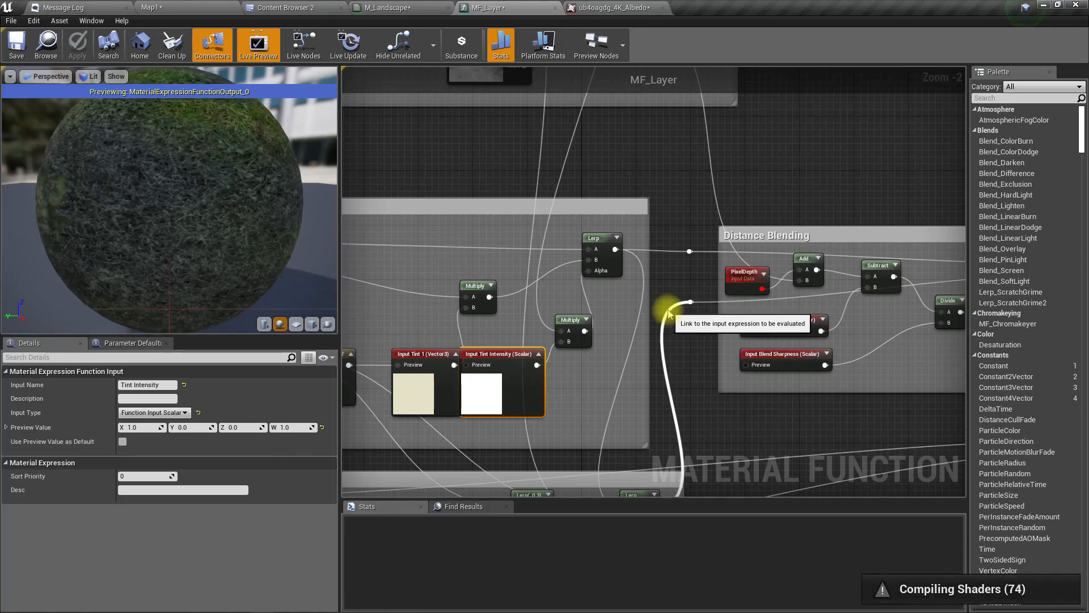
{"action": "left_click", "coordinate": [387, 7]}
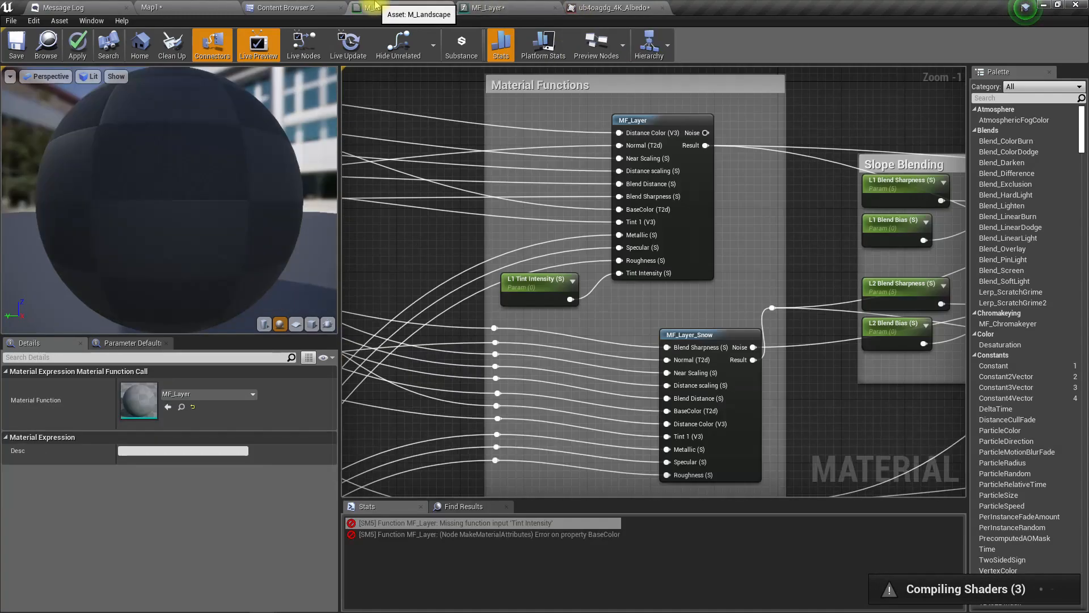
- Try to apply and save M_Landscape, aborting at each compilation warning
{"action": "right_click_drag", "start_coordinate": [720, 223], "coordinate": [484, 179]}
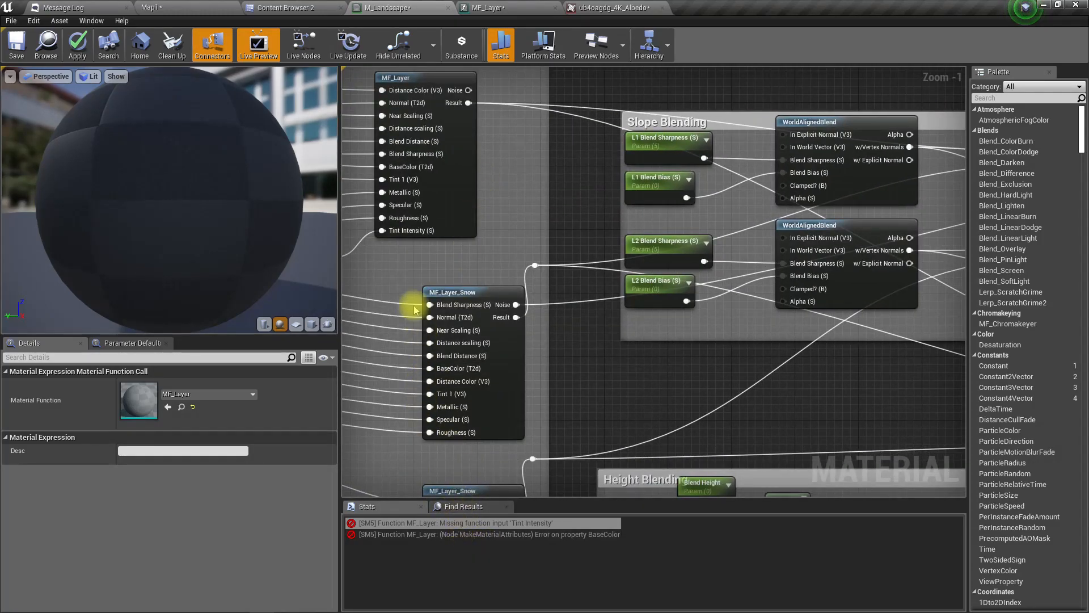
{"action": "left_click", "coordinate": [77, 46]}
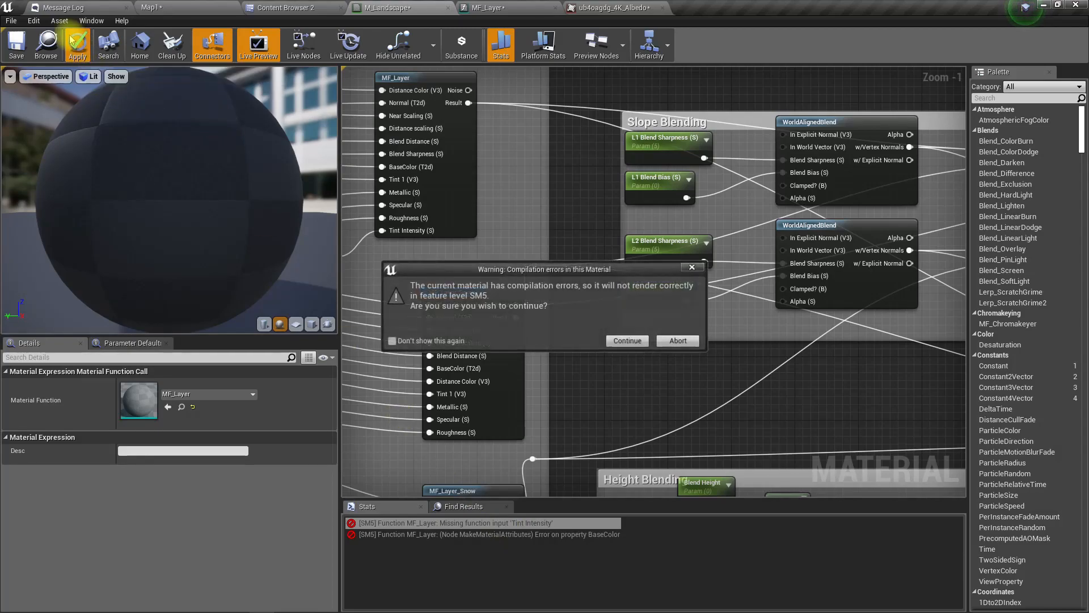
{"action": "left_click", "coordinate": [678, 341]}
{"action": "key", "text": "ctrl+s"}
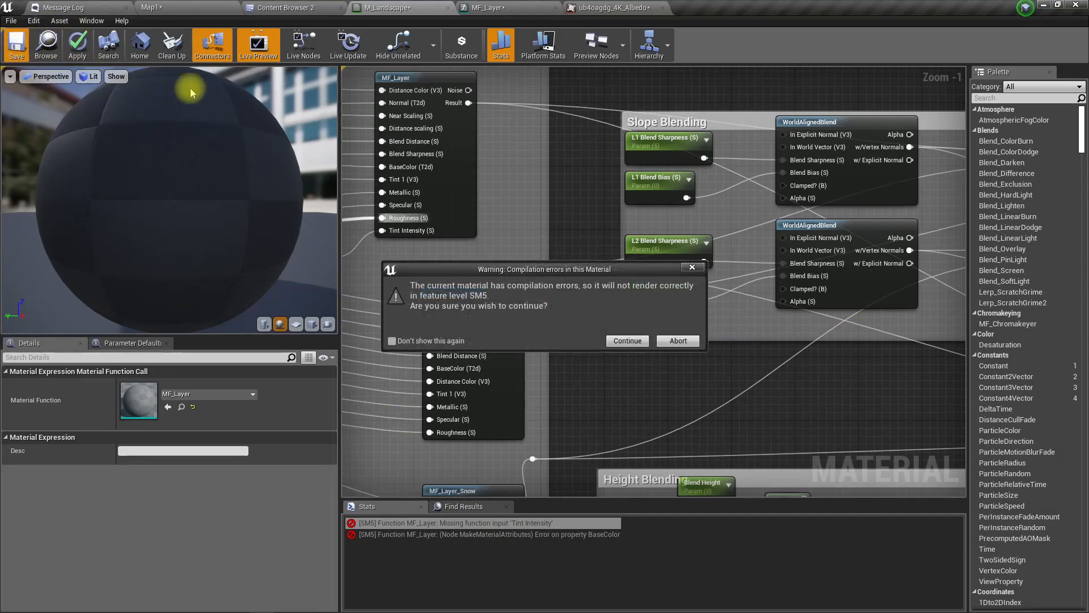
{"action": "left_click", "coordinate": [683, 340]}
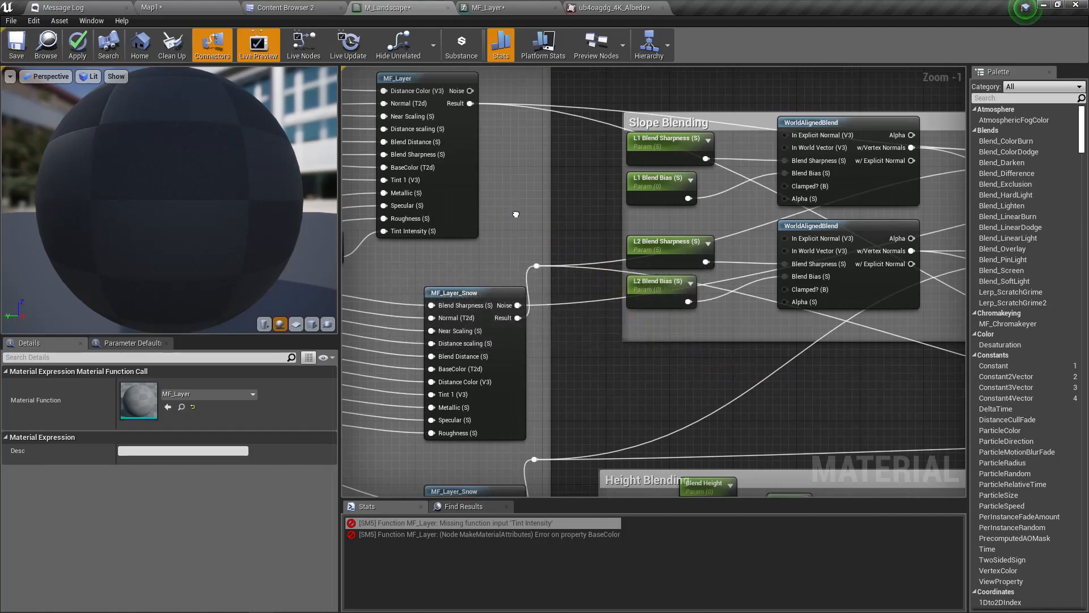
- Connect L1 Tint Intensity (S) to the Tint Intensity input of the second MF_Layer node below the MF_Layer_Snow nodes, and apply M_Landscape
{"action": "right_click_drag", "start_coordinate": [382, 218], "coordinate": [642, 245]}
{"action": "scroll", "coordinate": [667, 346], "scroll_direction": "down", "scroll_amount": 6}
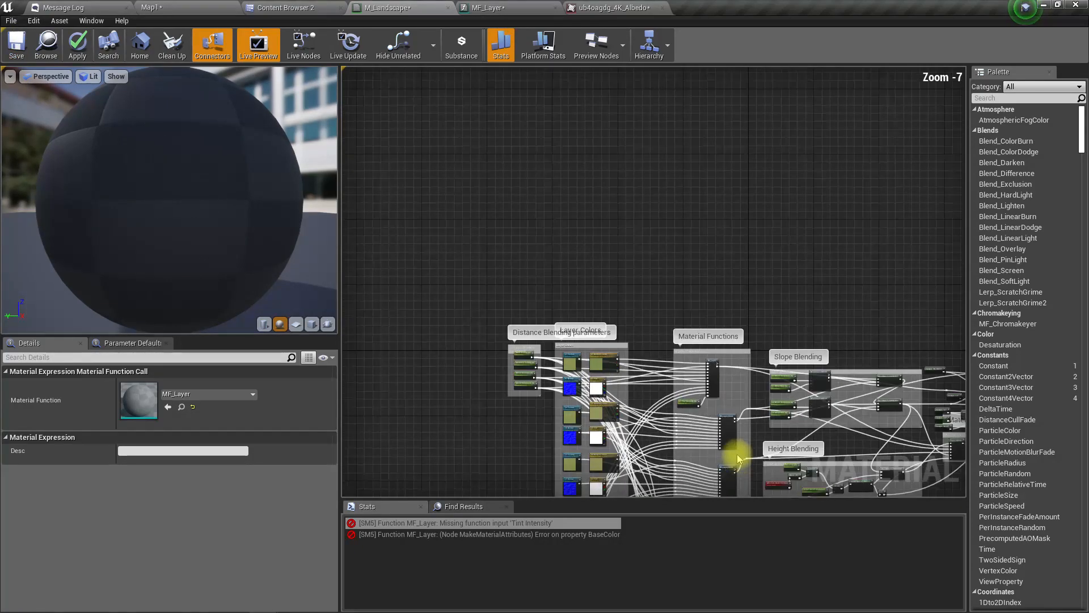
{"action": "right_click_drag", "start_coordinate": [729, 450], "coordinate": [528, 165]}
{"action": "scroll", "coordinate": [533, 266], "scroll_direction": "up", "scroll_amount": 6}
{"action": "right_click_drag", "start_coordinate": [528, 275], "coordinate": [872, 510]}
{"action": "scroll", "coordinate": [839, 457], "scroll_direction": "down", "scroll_amount": 2}
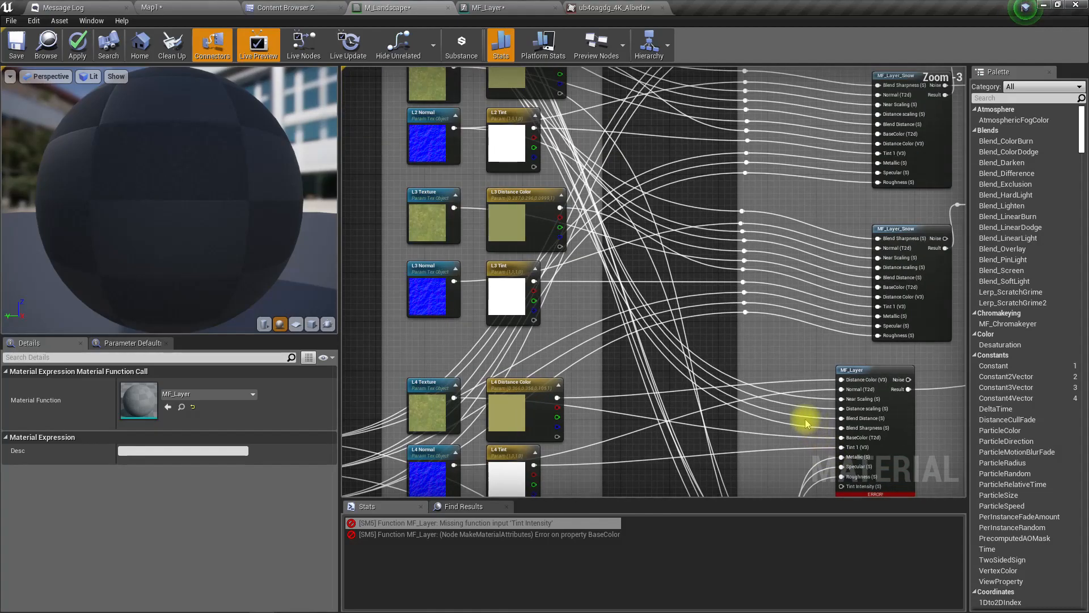
{"action": "right_click_drag", "start_coordinate": [754, 386], "coordinate": [648, 409]}
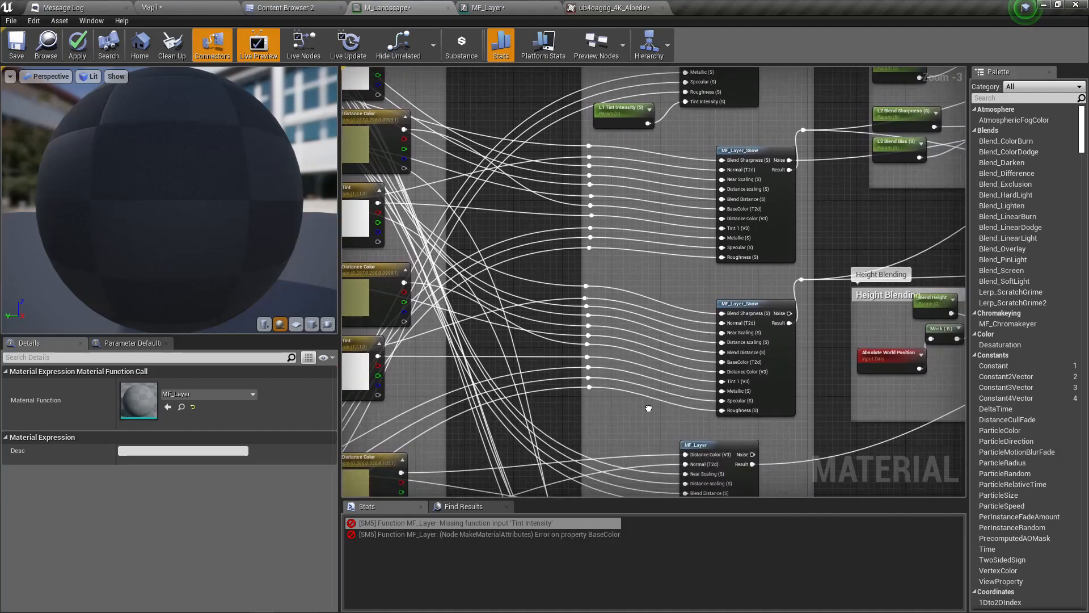
{"action": "left_click_drag", "start_coordinate": [646, 124], "coordinate": [684, 305]}
{"action": "right_click_drag", "start_coordinate": [810, 312], "coordinate": [738, 612]}
{"action": "left_click", "coordinate": [77, 44]}
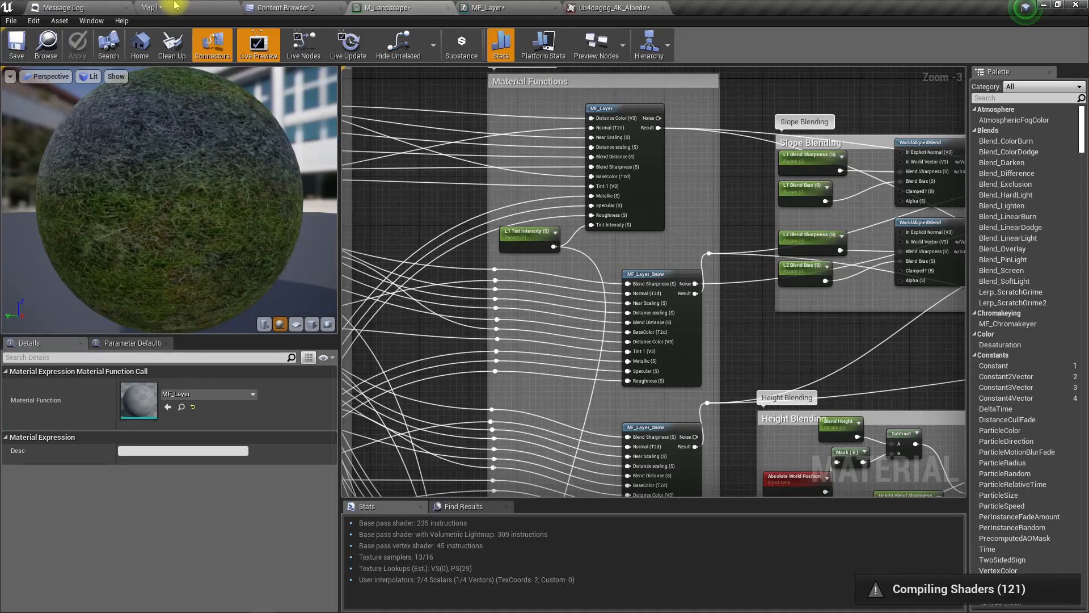
- Return to Map1 and examine the landscape's rock layer up close against the quarry cliffs
{"action": "left_click", "coordinate": [175, 5]}
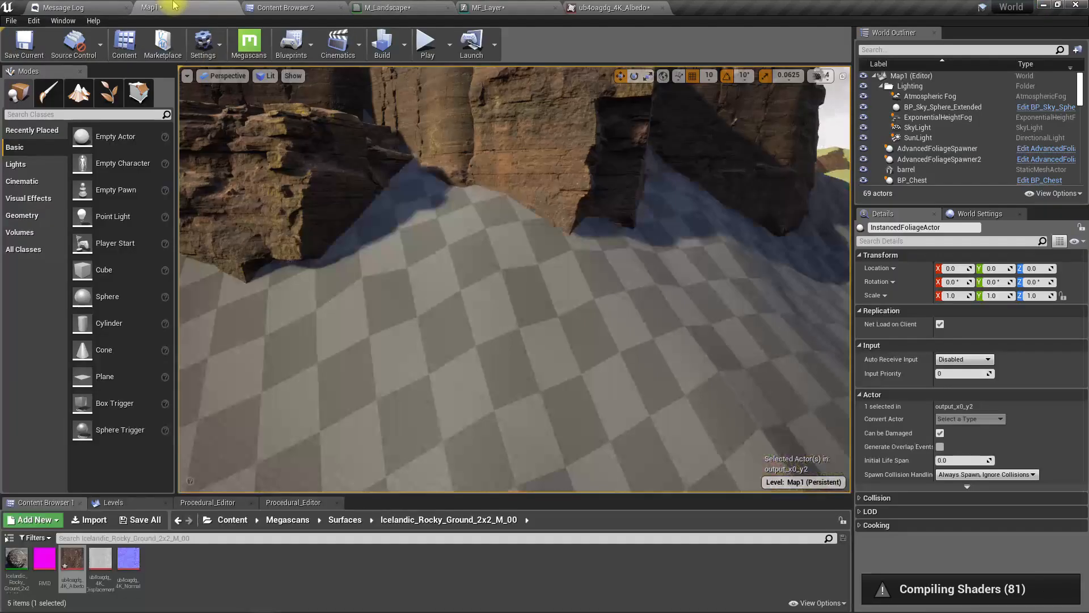
{"action": "right_click_drag", "start_coordinate": [312, 109], "coordinate": [281, 116]}
{"action": "right_click_drag", "start_coordinate": [420, 167], "coordinate": [389, 159]}
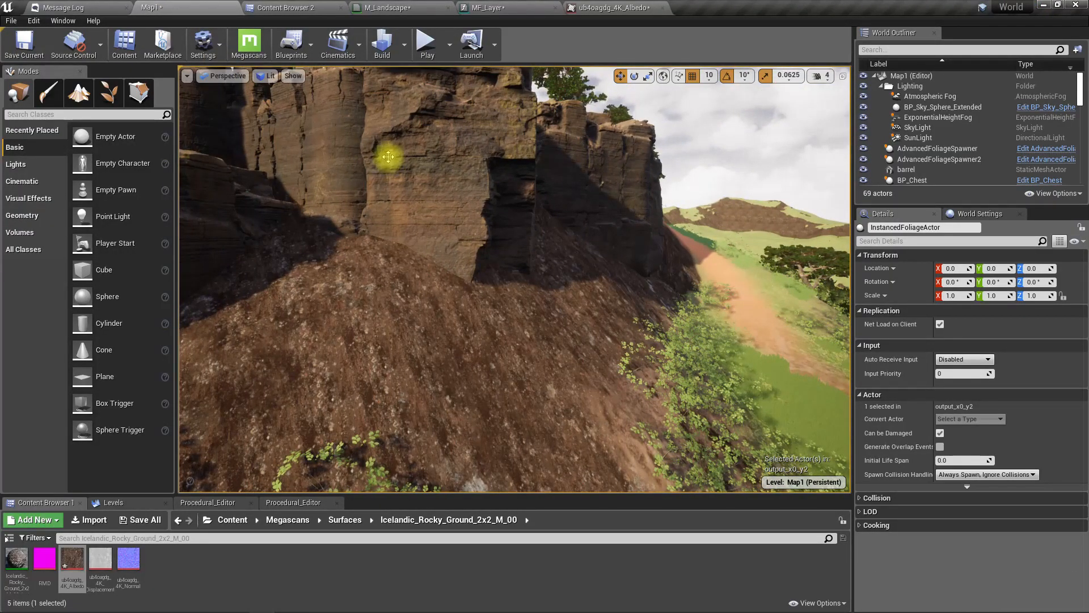
{"action": "key", "text": "s"}
{"action": "right_click_drag", "start_coordinate": [381, 190], "coordinate": [479, 251]}
{"action": "key", "text": "w"}
{"action": "key", "text": "s"}
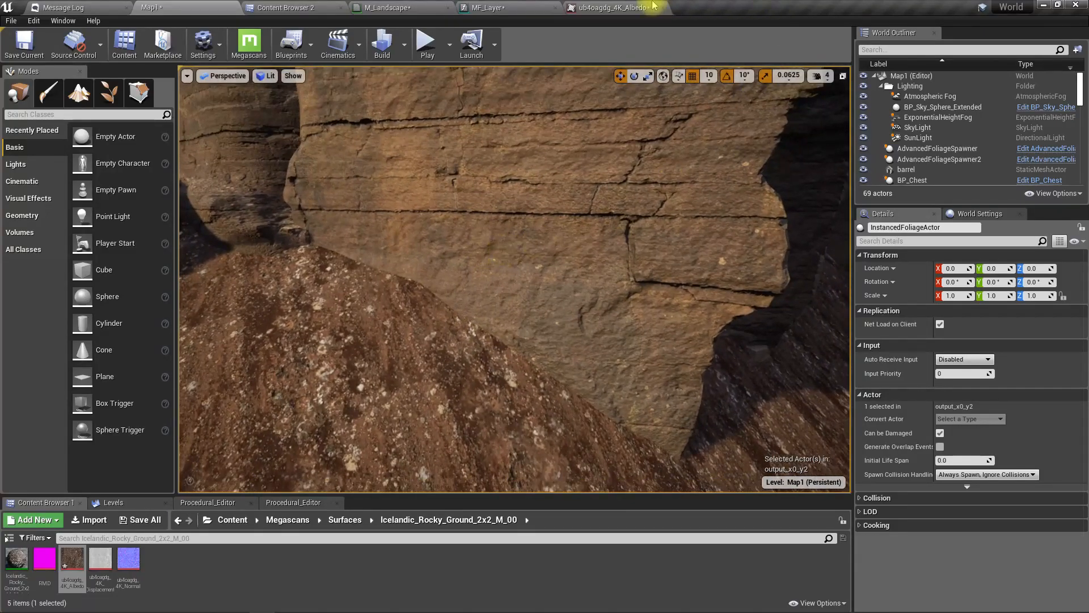
- Undock the ub4oagdg_4K_Albedo texture editor and float it over Map1's full-screen viewport beside the cliffs
{"action": "left_click_drag", "start_coordinate": [627, 8], "coordinate": [647, 281]}
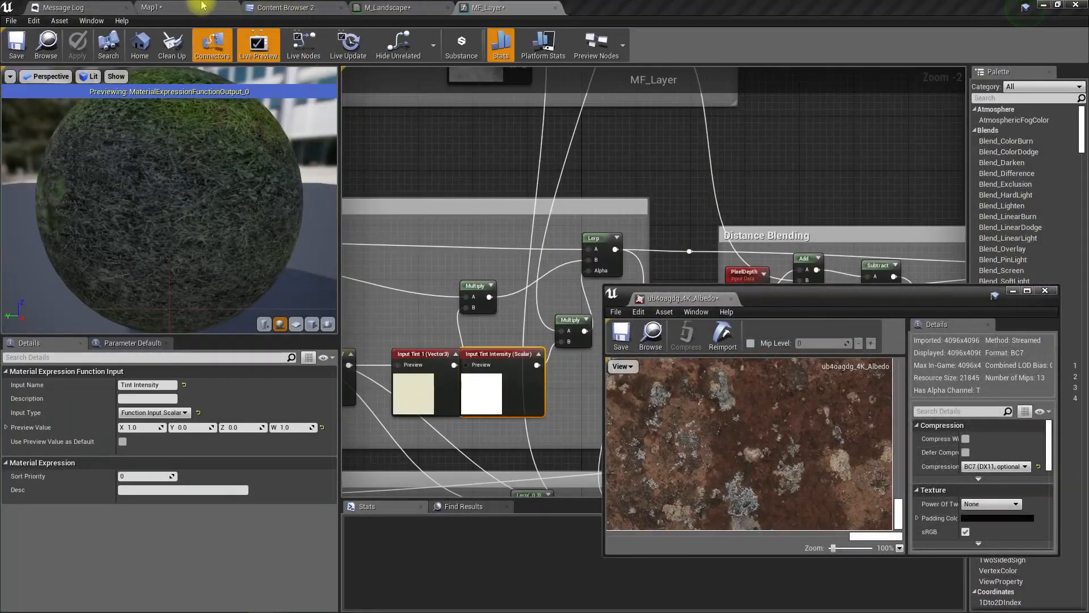
{"action": "left_click", "coordinate": [216, 6]}
{"action": "left_click", "coordinate": [618, 299]}
{"action": "right_click_drag", "start_coordinate": [565, 288], "coordinate": [572, 294]}
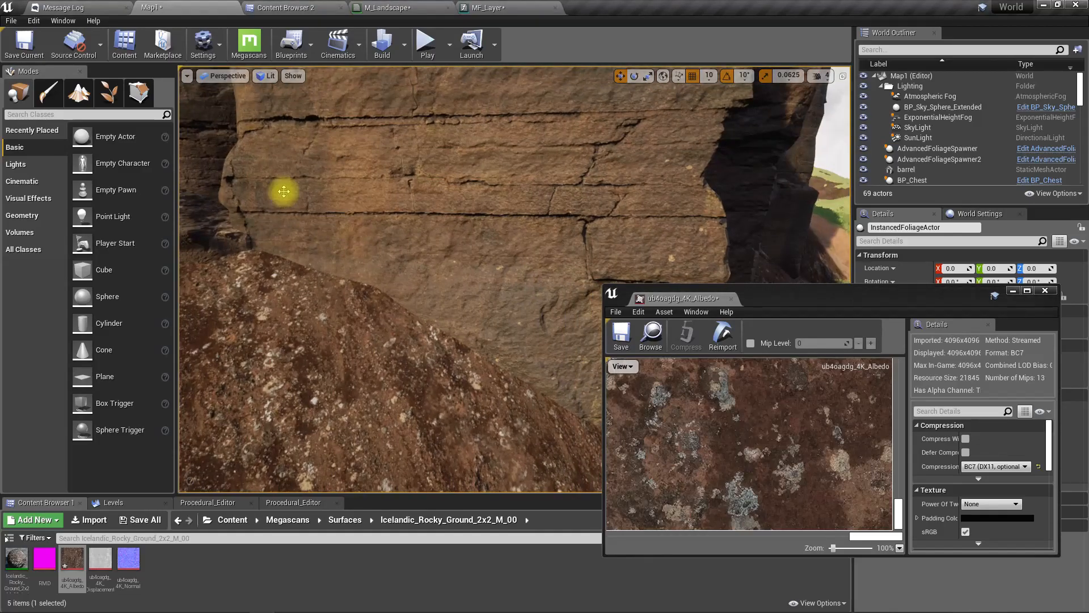
{"action": "key", "text": "F11"}
- Set the albedo texture's Saturation to 0.5 and compare the rock with the cliffs from a distance
{"action": "scroll", "coordinate": [959, 465], "scroll_direction": "down", "scroll_amount": 2}
{"action": "scroll", "coordinate": [964, 473], "scroll_direction": "down", "scroll_amount": 5}
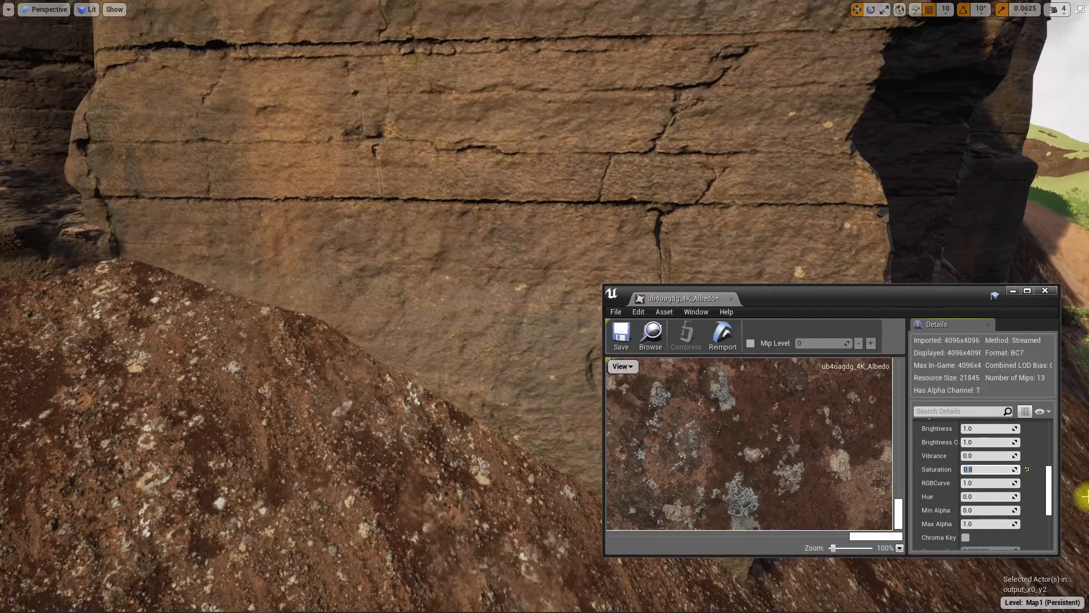
{"action": "key", "text": "Return"}
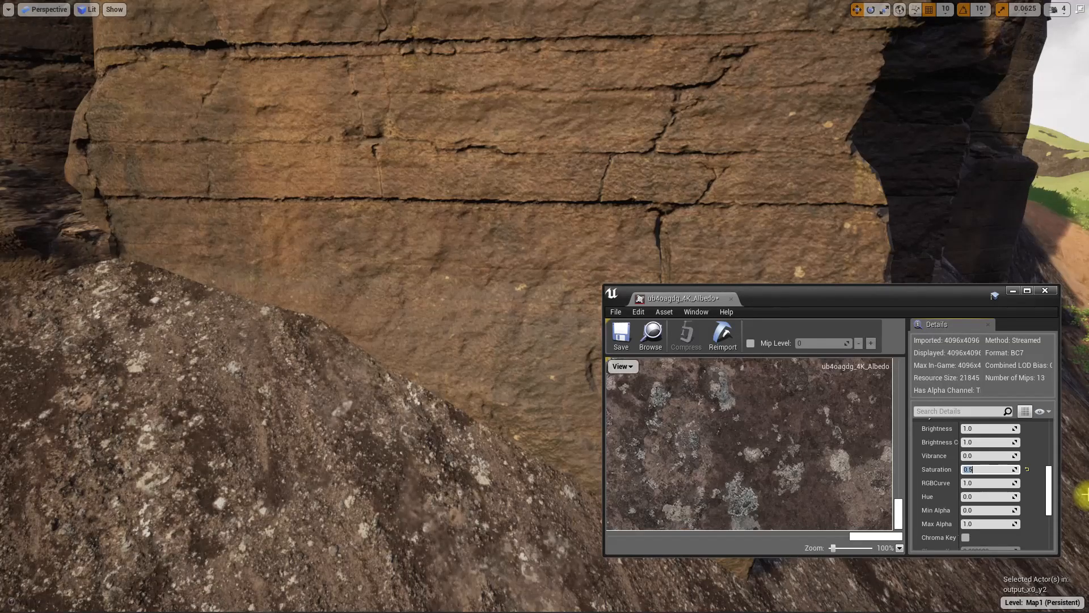
{"action": "key", "text": "s"}
{"action": "right_click_drag", "start_coordinate": [335, 452], "coordinate": [335, 452]}
{"action": "key", "text": "q"}
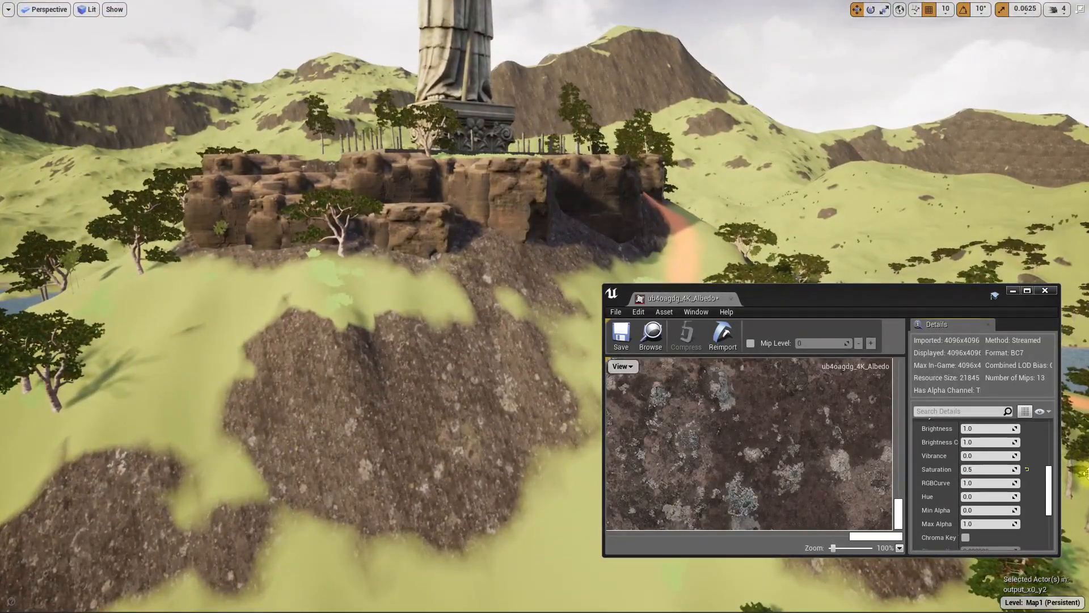
- Settle the albedo texture's Saturation at 0.7, check it against the cliffs, and close the texture editor
{"action": "left_click", "coordinate": [993, 469]}
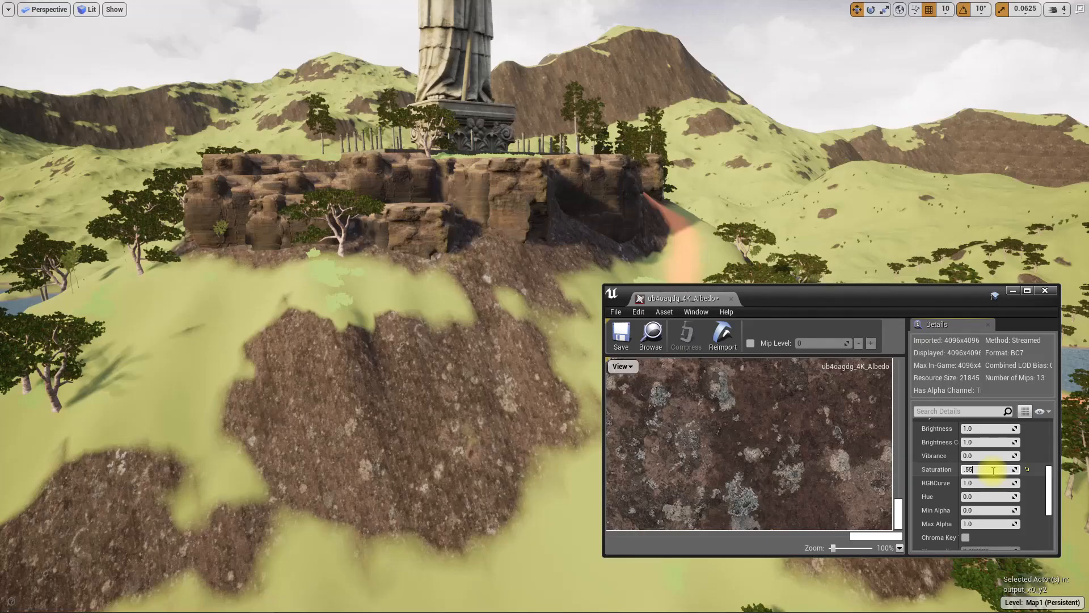
{"action": "key", "text": "Return"}
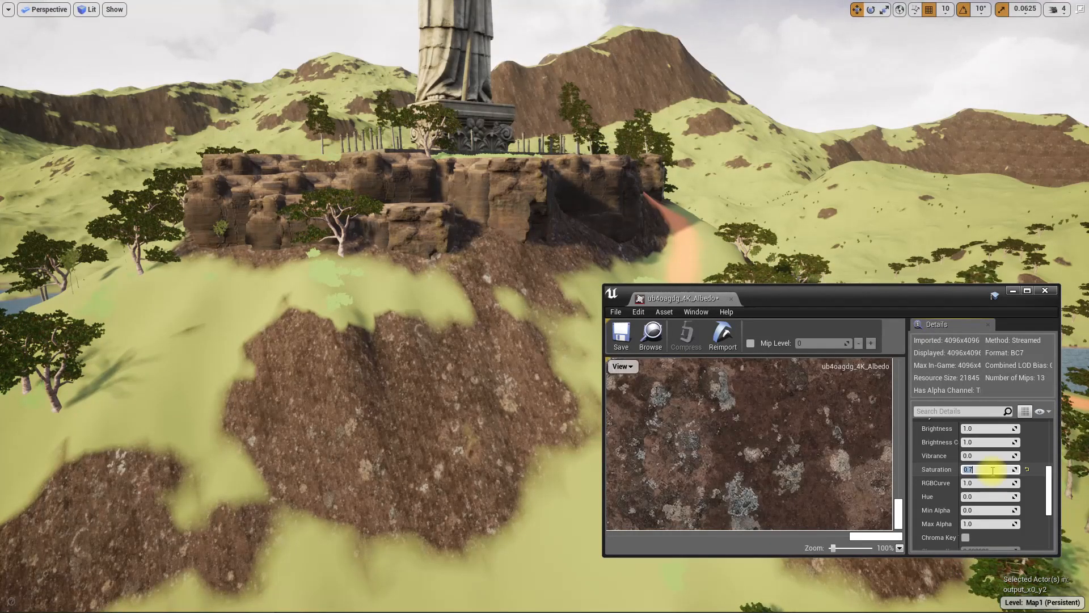
{"action": "key", "text": "w"}
{"action": "right_click_drag", "start_coordinate": [516, 370], "coordinate": [539, 369]}
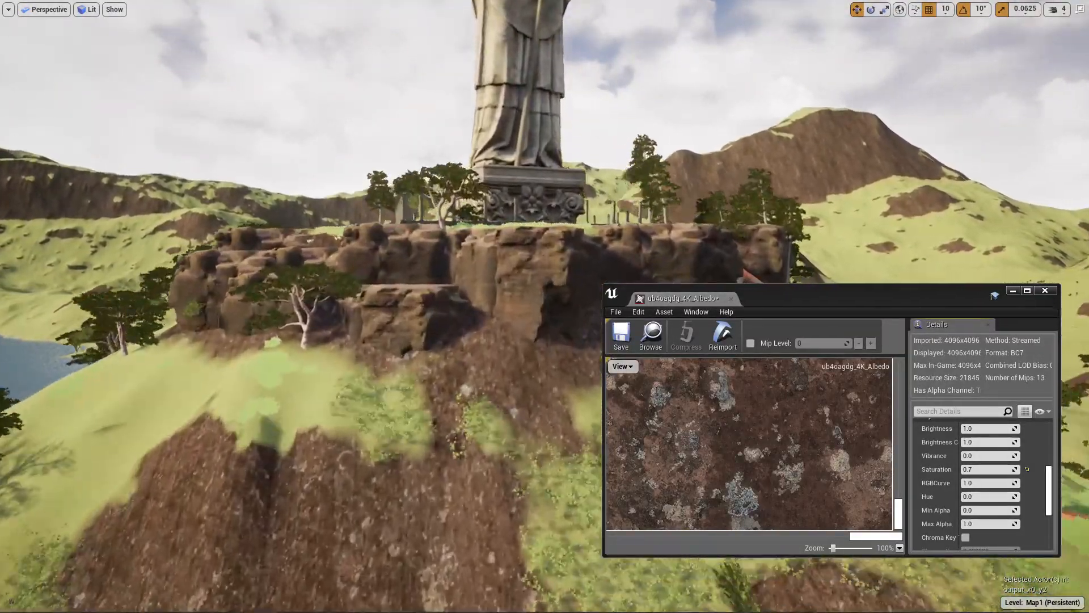
{"action": "key", "text": "w"}
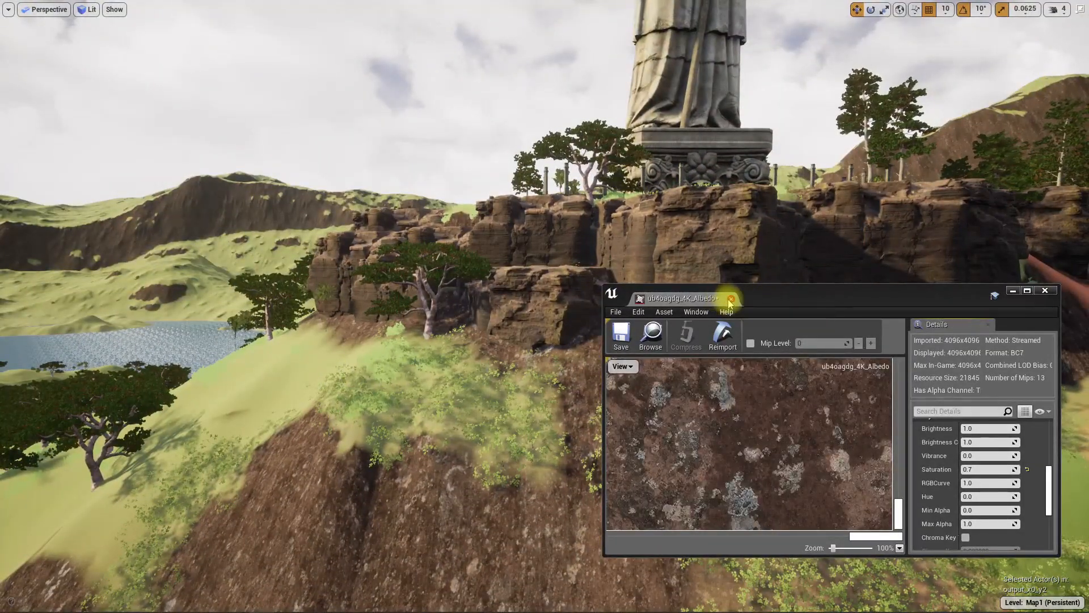
{"action": "left_click", "coordinate": [731, 299]}
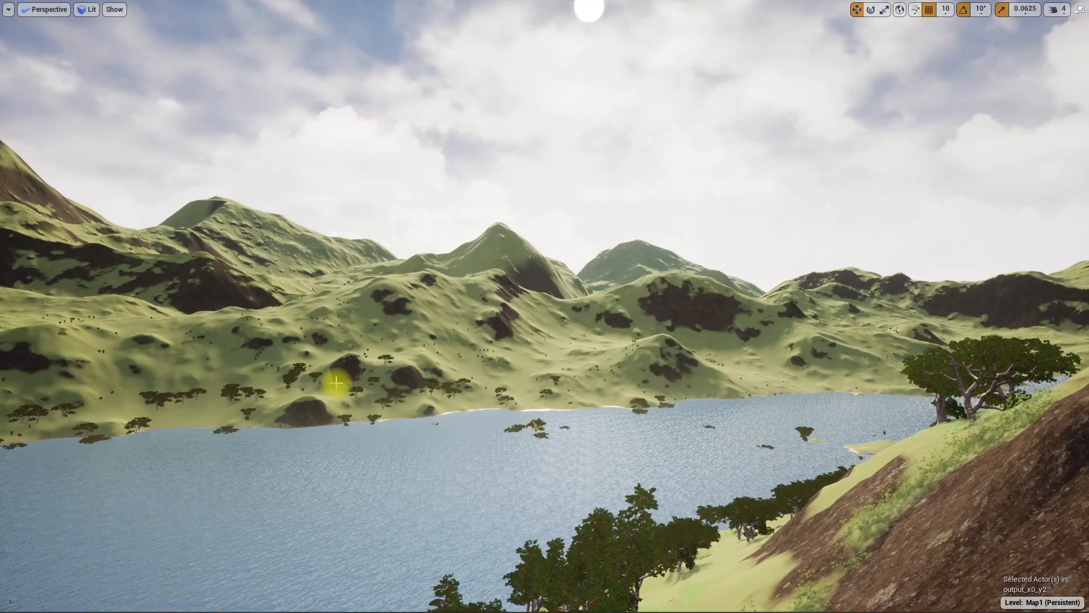
- Leave the full-screen view, select the Atmospheric Fog actor and set its Fog Multiplier to 5.0
{"action": "key", "text": "F11"}
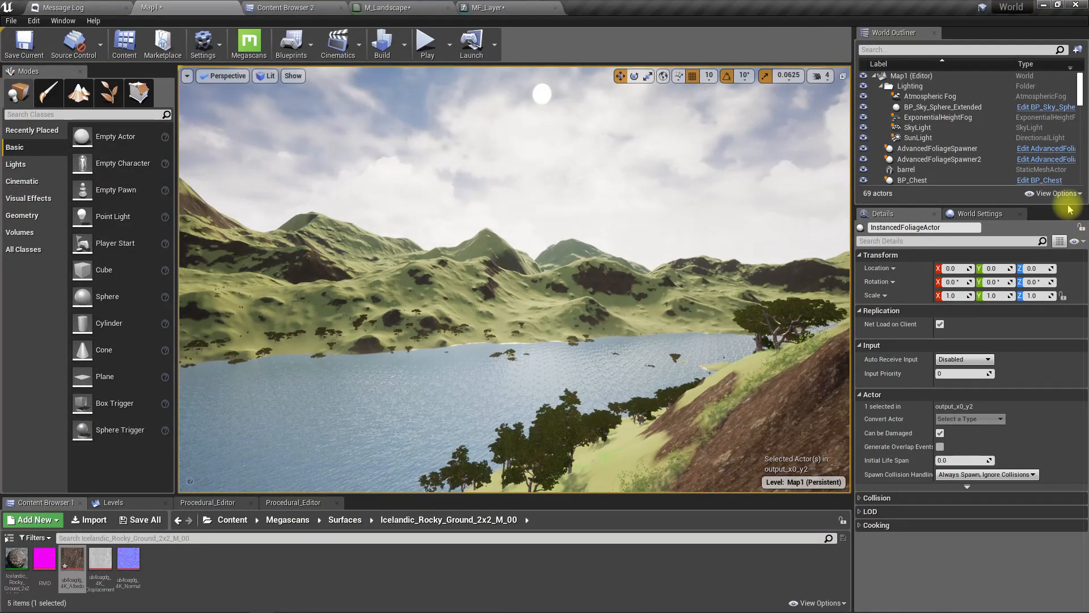
{"action": "left_click", "coordinate": [916, 96]}
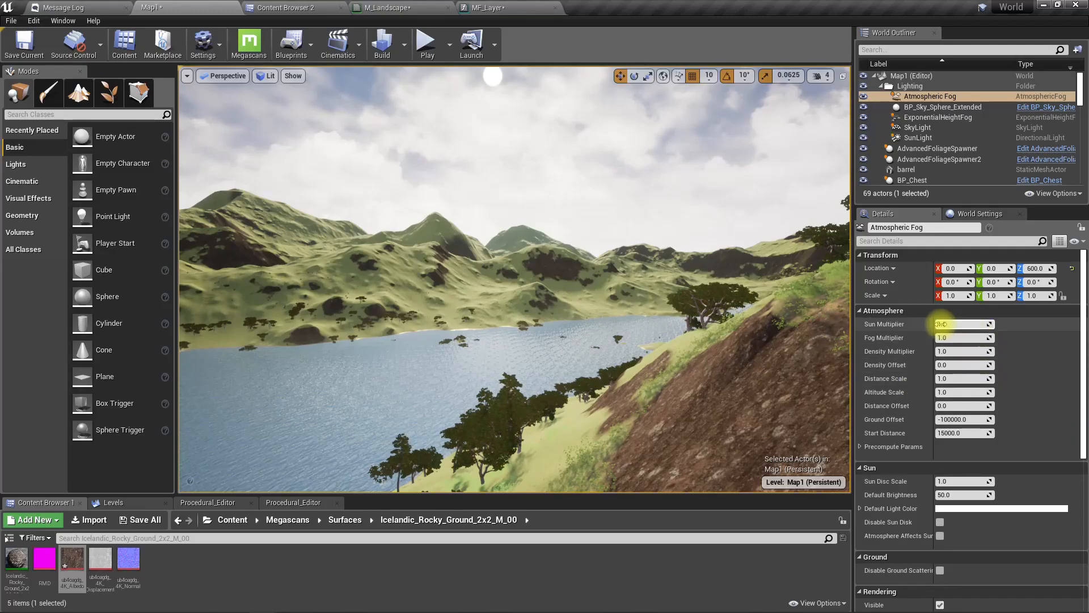
{"action": "left_click", "coordinate": [955, 338]}
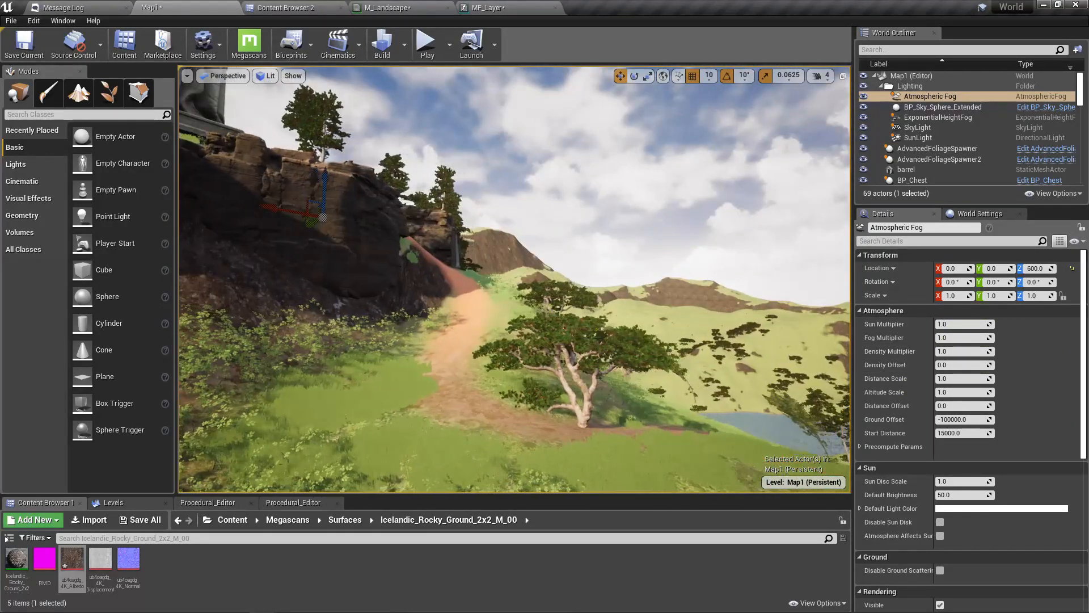
{"action": "right_click_drag", "start_coordinate": [514, 279], "coordinate": [652, 278]}
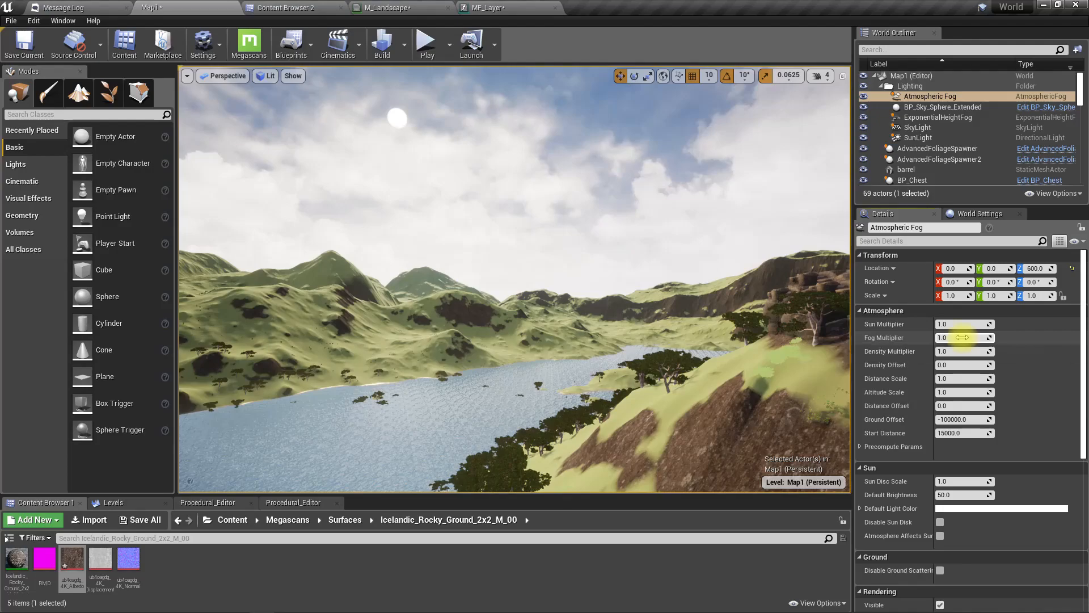
{"action": "key", "text": "Return"}
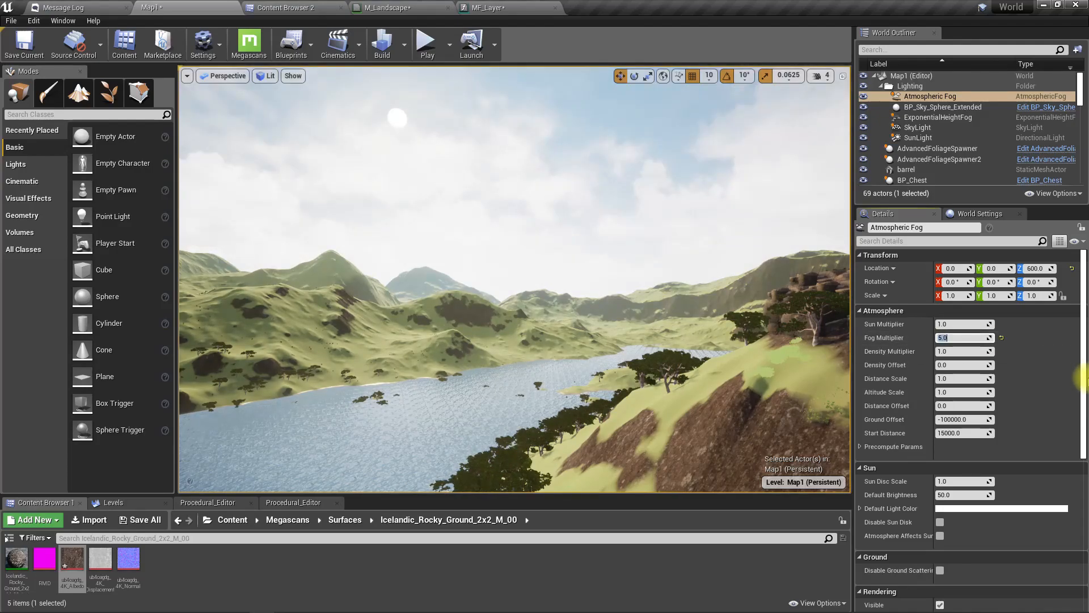
- Try the Atmospheric Fog's Density Multiplier at 5.0 and return it to 1.0
{"action": "right_click_drag", "start_coordinate": [755, 301], "coordinate": [839, 312]}
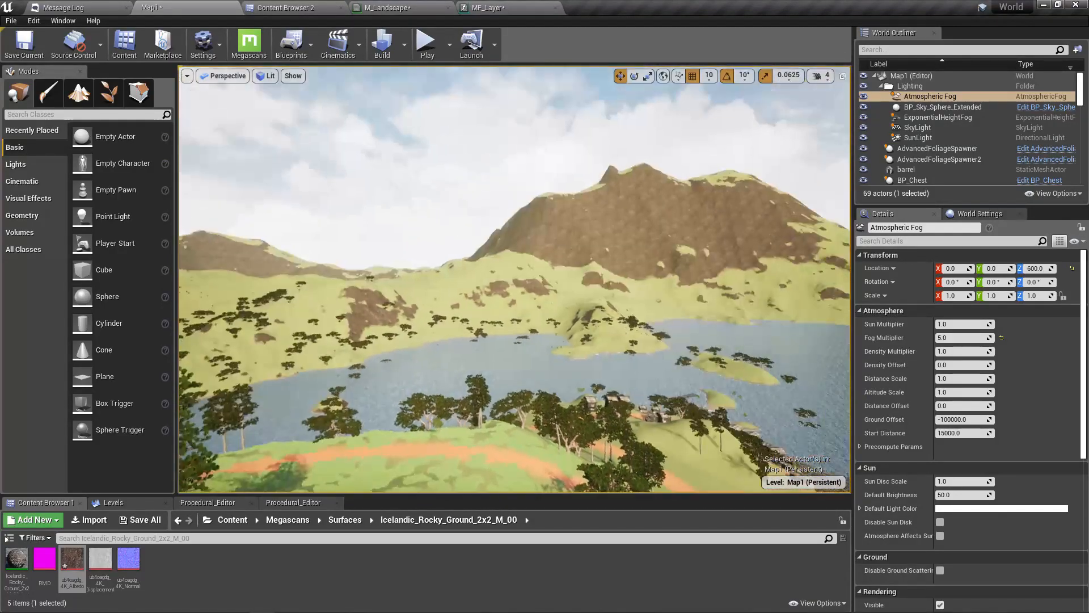
{"action": "left_click", "coordinate": [960, 351]}
{"action": "type", "text": "5"}
{"action": "key", "text": "Return"}
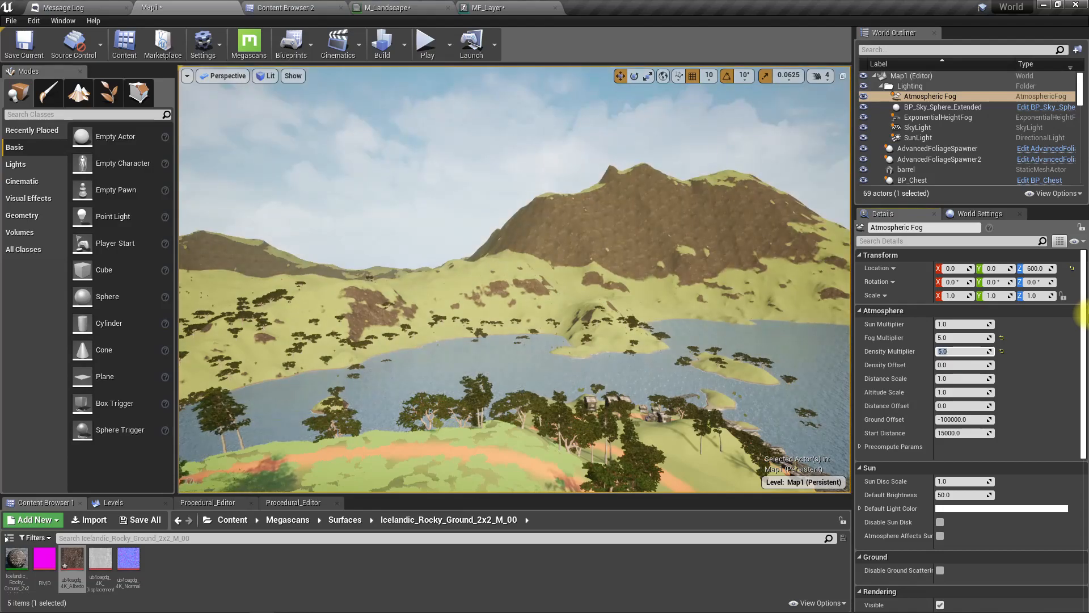
{"action": "type", "text": "1"}
{"action": "key", "text": "Return"}
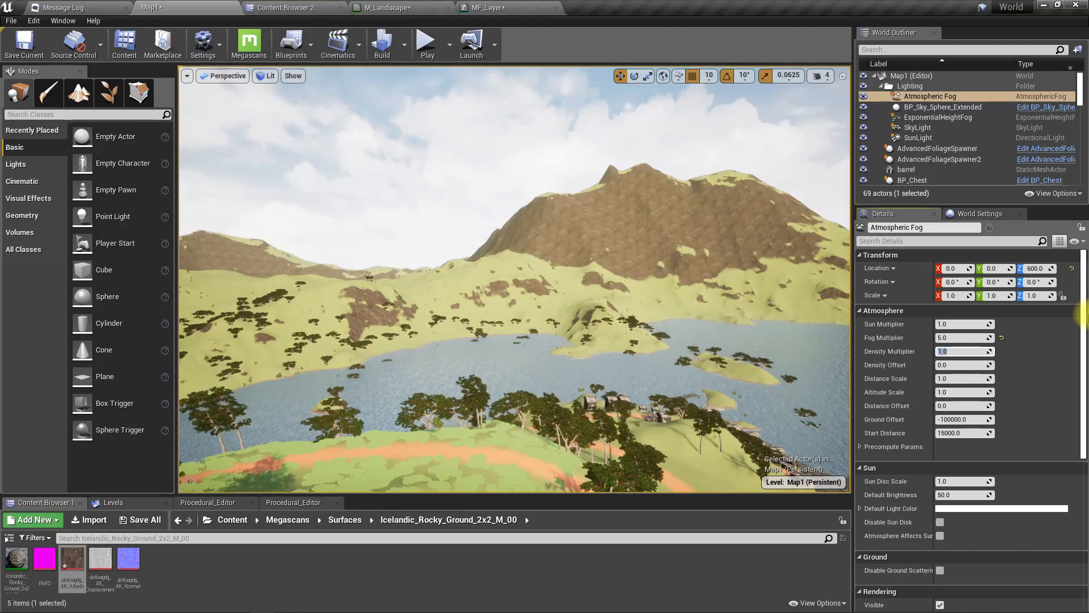
- Set the Atmospheric Fog's Distance Scale to 2.0 and look over the distant mountains and sky
{"action": "key", "text": "Tab"}
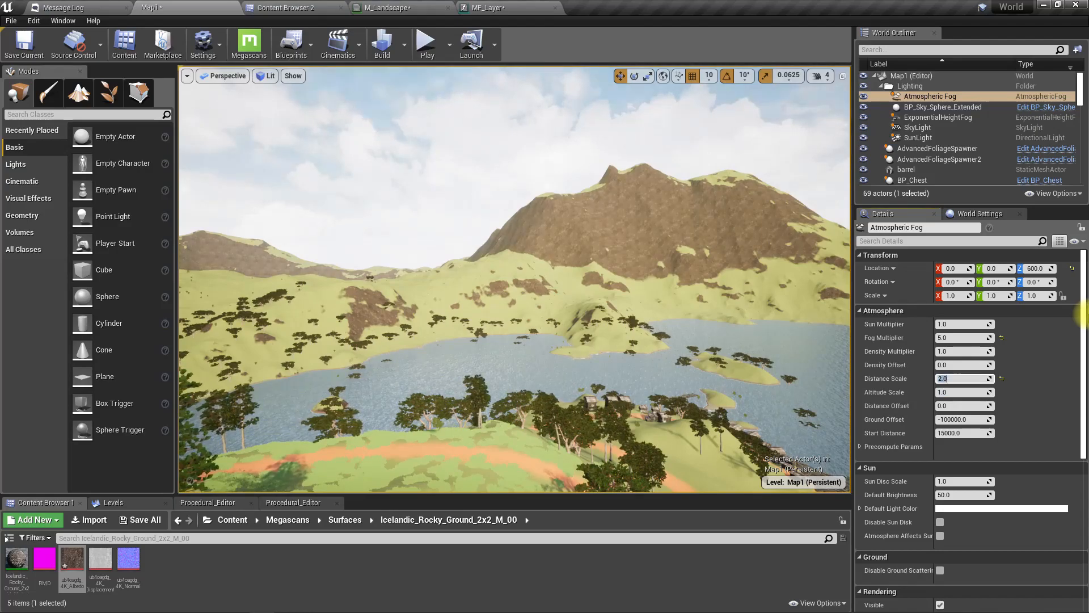
{"action": "right_click_drag", "start_coordinate": [691, 205], "coordinate": [848, 193]}
{"action": "right_click_drag", "start_coordinate": [653, 196], "coordinate": [584, 200]}
{"action": "right_click_drag", "start_coordinate": [511, 212], "coordinate": [605, 232]}
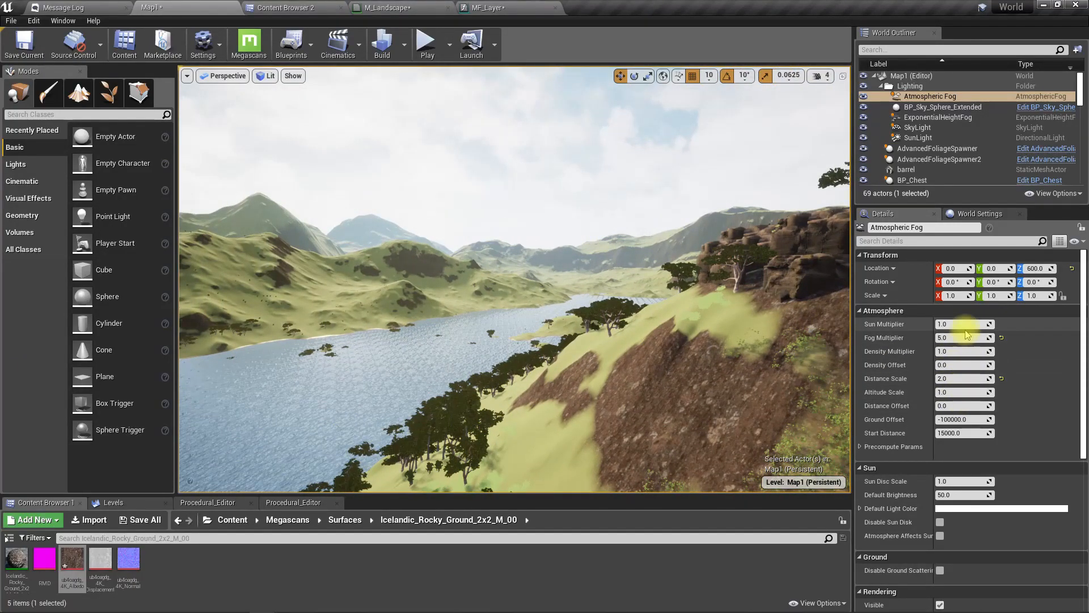
{"action": "mouse_move", "coordinate": [339, 332]}
{"action": "right_mouse_down"}
{"action": "mouse_move", "coordinate": [324, 249]}
{"action": "mouse_move", "coordinate": [391, 267]}
{"action": "mouse_move", "coordinate": [338, 332]}
{"action": "right_mouse_up"}
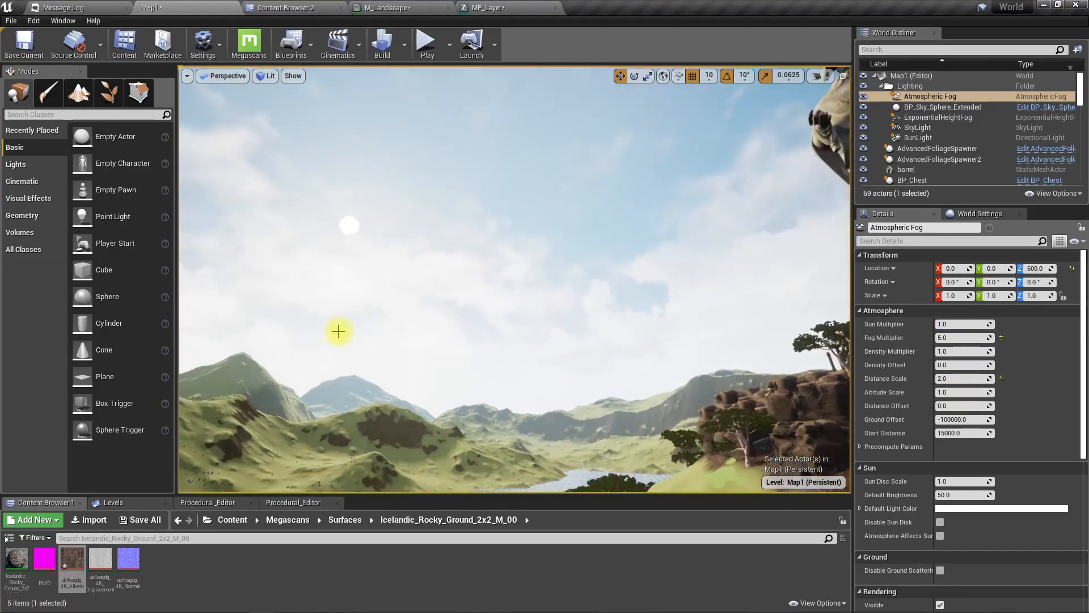
- Try the Atmospheric Fog's Sun Multiplier at 5.0 and settle on 2.0
{"action": "left_click", "coordinate": [965, 323]}
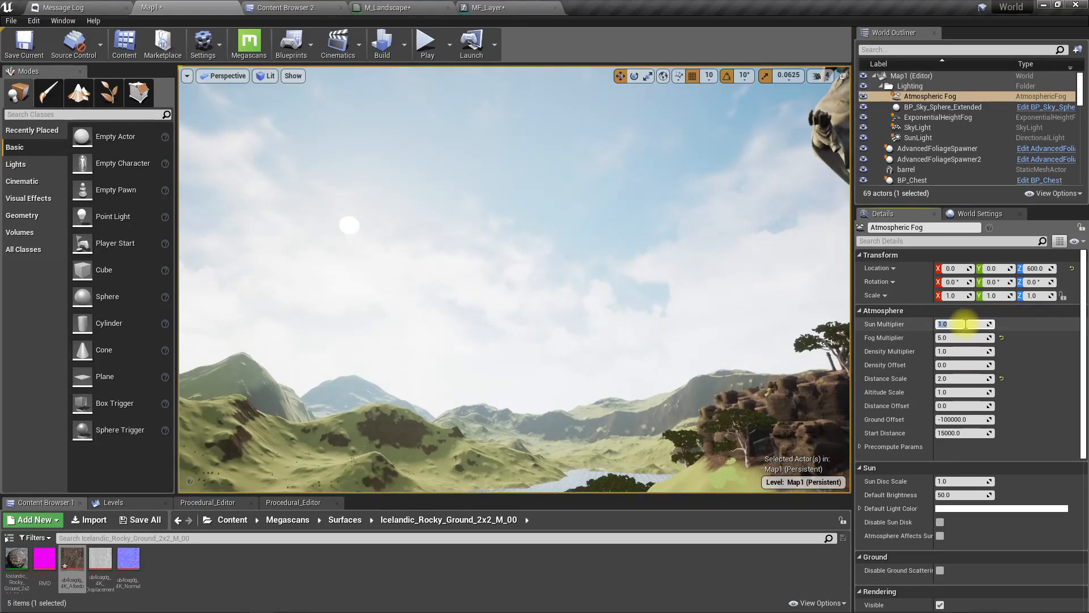
{"action": "type", "text": "5"}
{"action": "key", "text": "Return"}
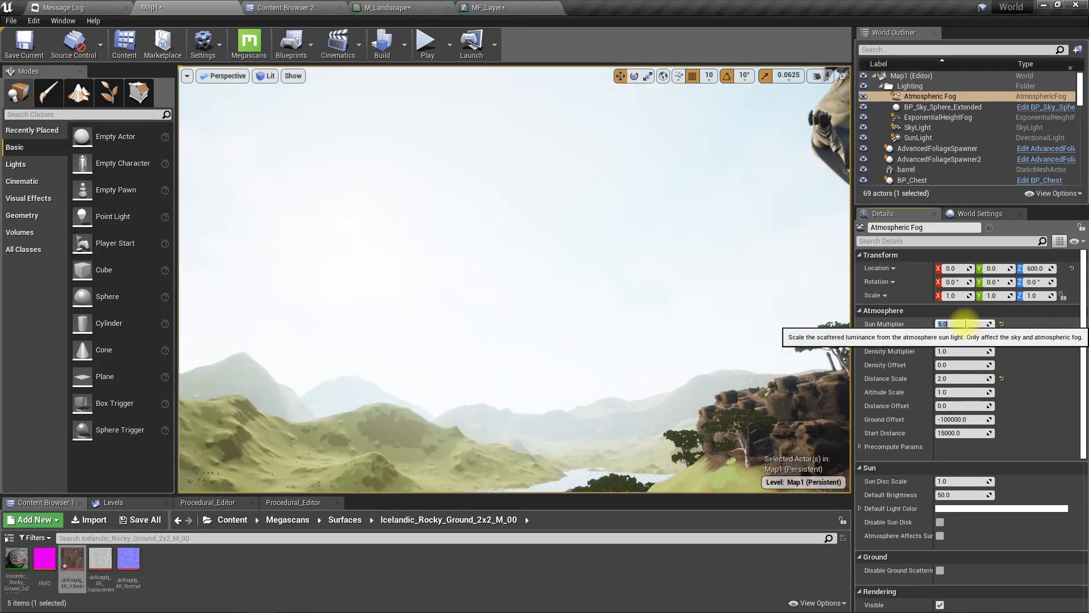
{"action": "type", "text": "2"}
{"action": "key", "text": "Return"}
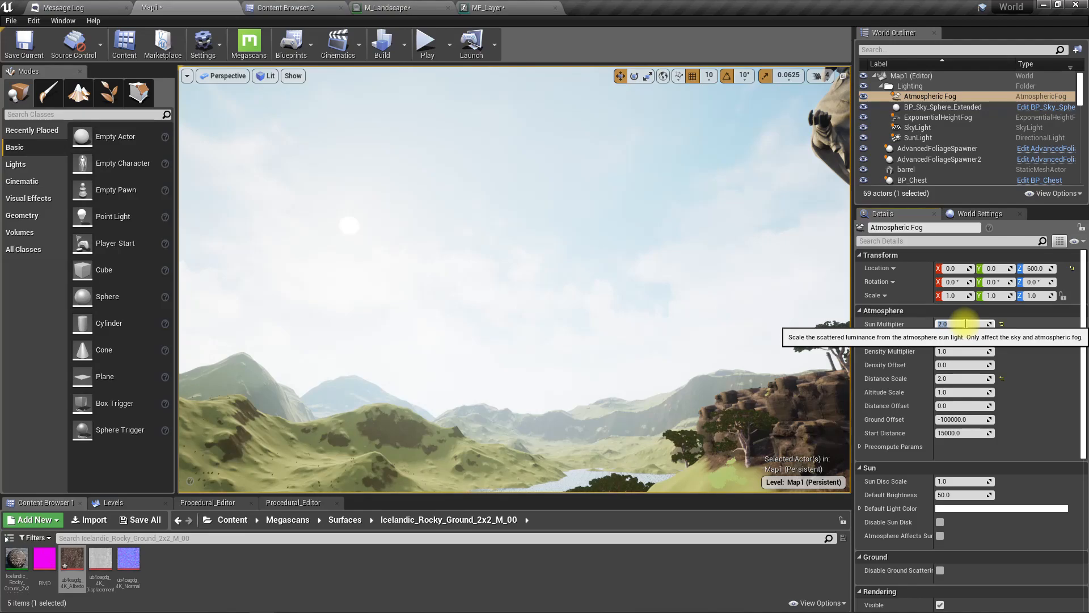
- Set the Atmospheric Fog's Sun Multiplier to 1.0 and look over the lake and the surrounding hills
{"action": "mouse_move", "coordinate": [657, 322]}
{"action": "right_mouse_down"}
{"action": "mouse_move", "coordinate": [488, 346]}
{"action": "mouse_move", "coordinate": [323, 329]}
{"action": "mouse_move", "coordinate": [644, 323]}
{"action": "right_mouse_up"}
{"action": "left_click", "coordinate": [980, 324]}
{"action": "type", "text": "1"}
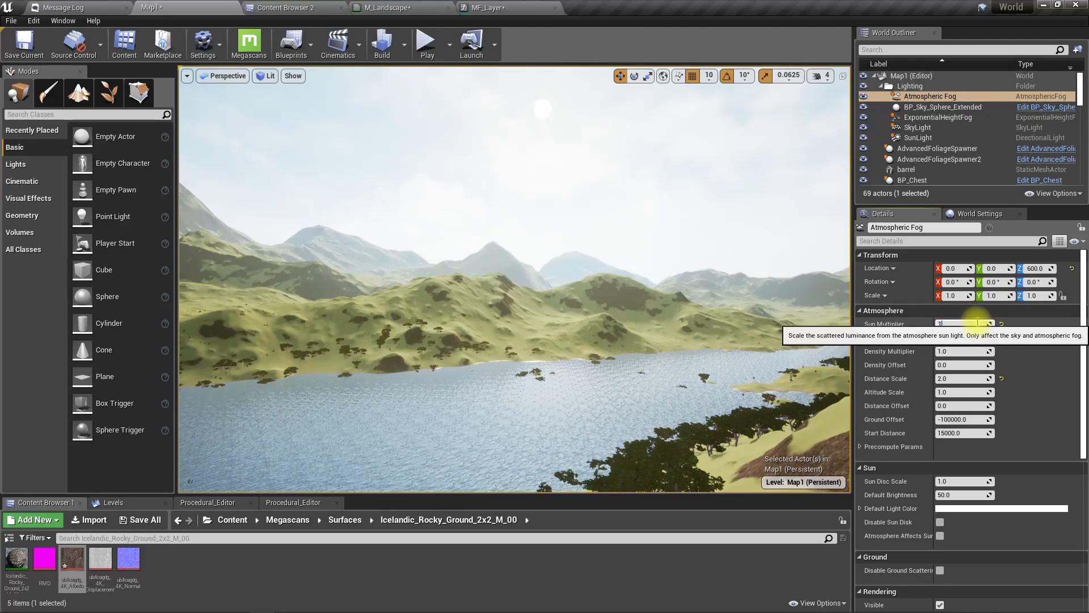
{"action": "key", "text": "Return"}
{"action": "right_click_drag", "start_coordinate": [596, 329], "coordinate": [680, 318]}
{"action": "right_click_drag", "start_coordinate": [574, 376], "coordinate": [580, 376]}
{"action": "right_click_drag", "start_coordinate": [596, 334], "coordinate": [613, 334]}
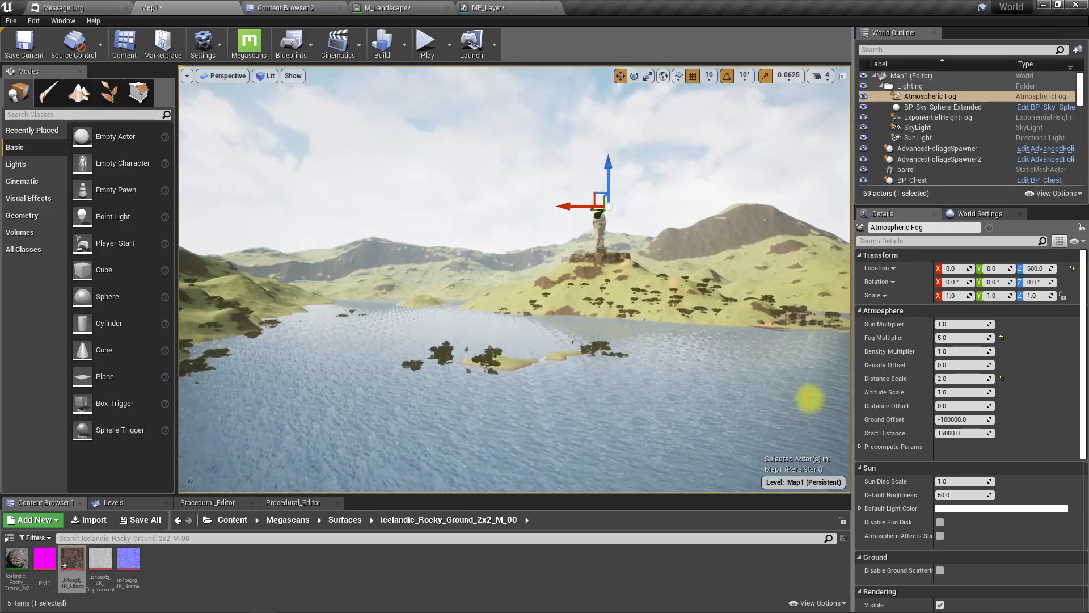
- Set the Atmospheric Fog's Fog Multiplier to 8.0 and check the haze across the lake toward the statue hill
{"action": "type", "text": "8"}
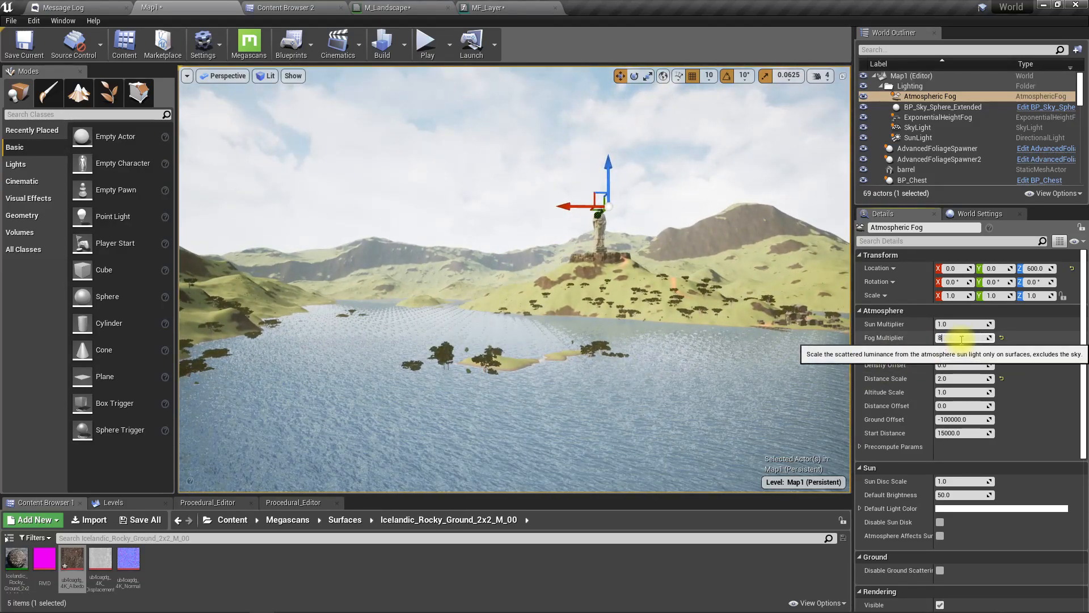
{"action": "key", "text": "Return"}
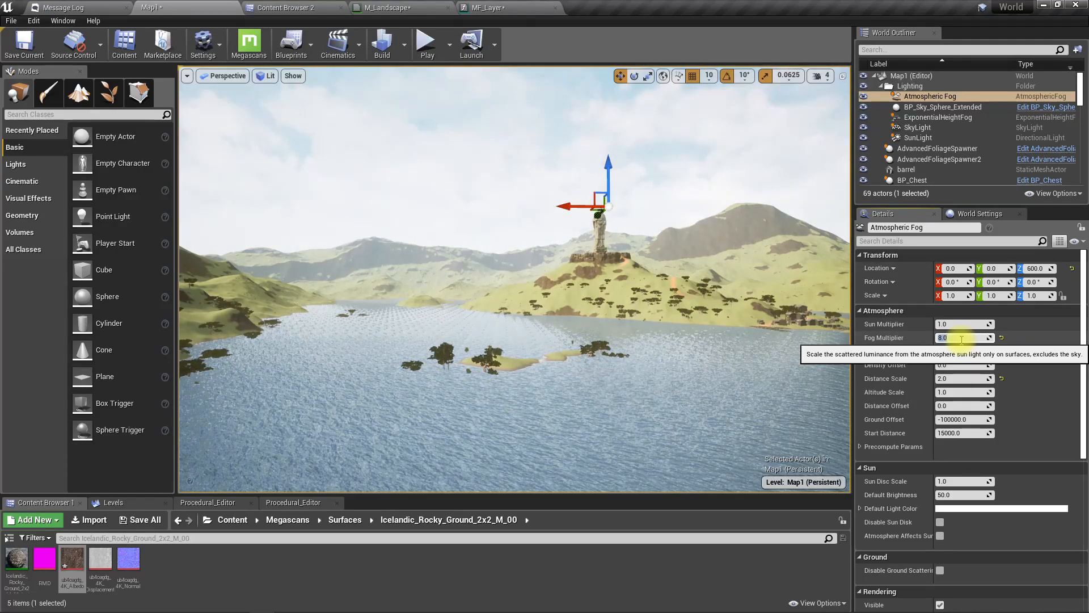
{"action": "mouse_move", "coordinate": [505, 328]}
{"action": "right_mouse_down"}
{"action": "mouse_move", "coordinate": [618, 328]}
{"action": "mouse_move", "coordinate": [241, 328]}
{"action": "mouse_move", "coordinate": [507, 331]}
{"action": "right_mouse_up"}
{"action": "key", "text": "q"}
{"action": "key", "text": "f"}
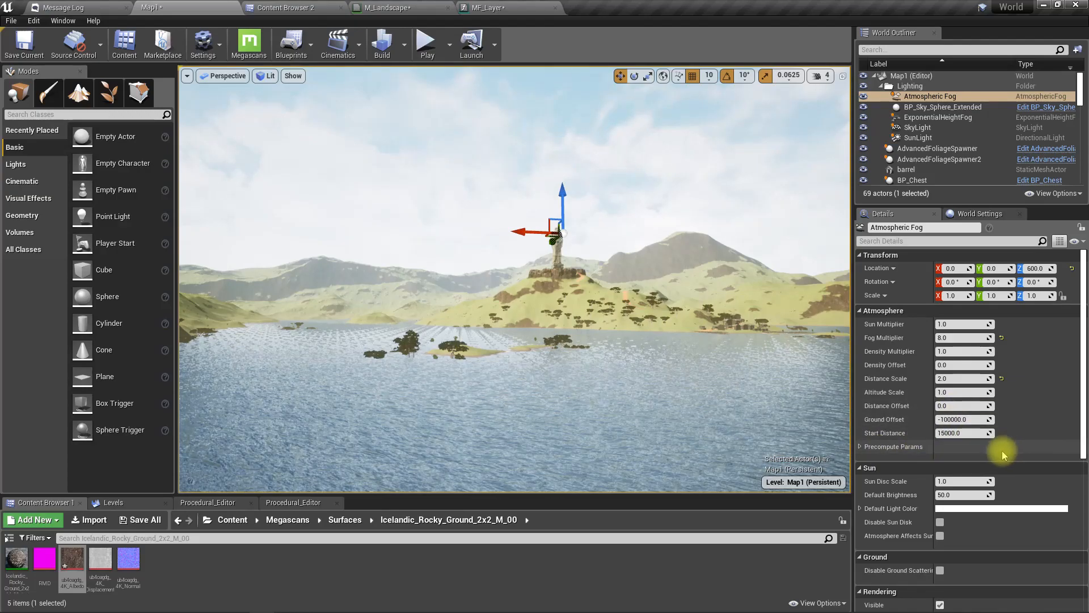
- Try the Atmospheric Fog's Start Distance at 10000.0, look at the wooded shore and undo the change
{"action": "left_click", "coordinate": [970, 434]}
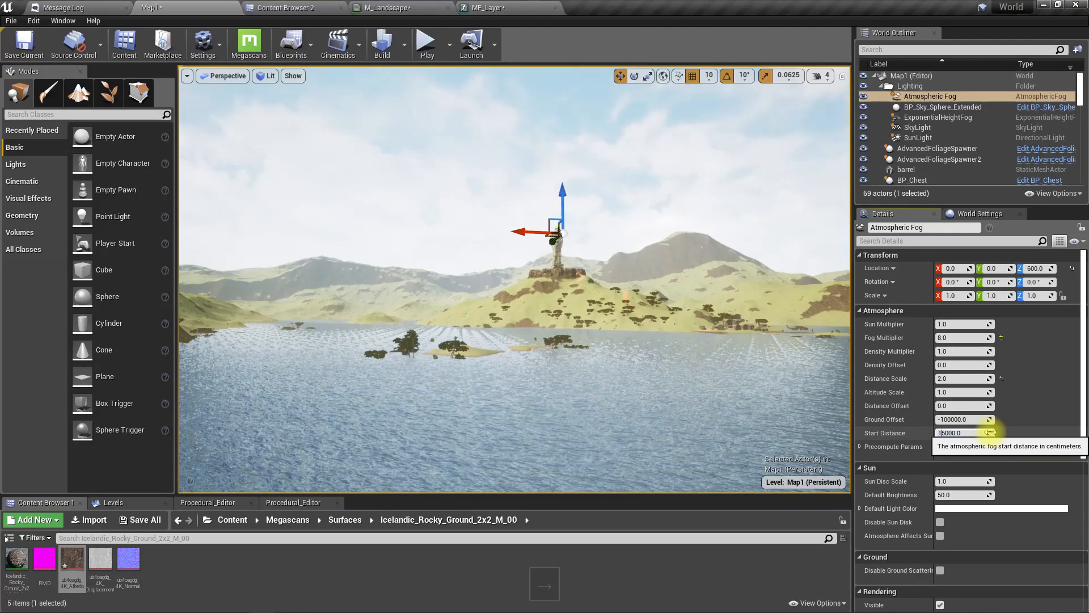
{"action": "type", "text": "0"}
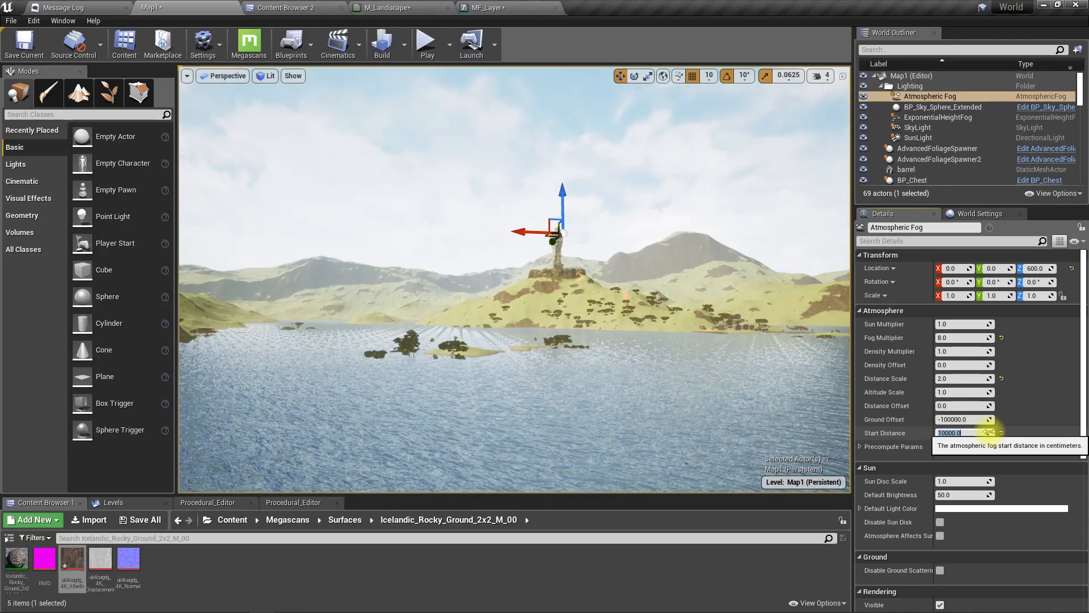
{"action": "key", "text": "Return"}
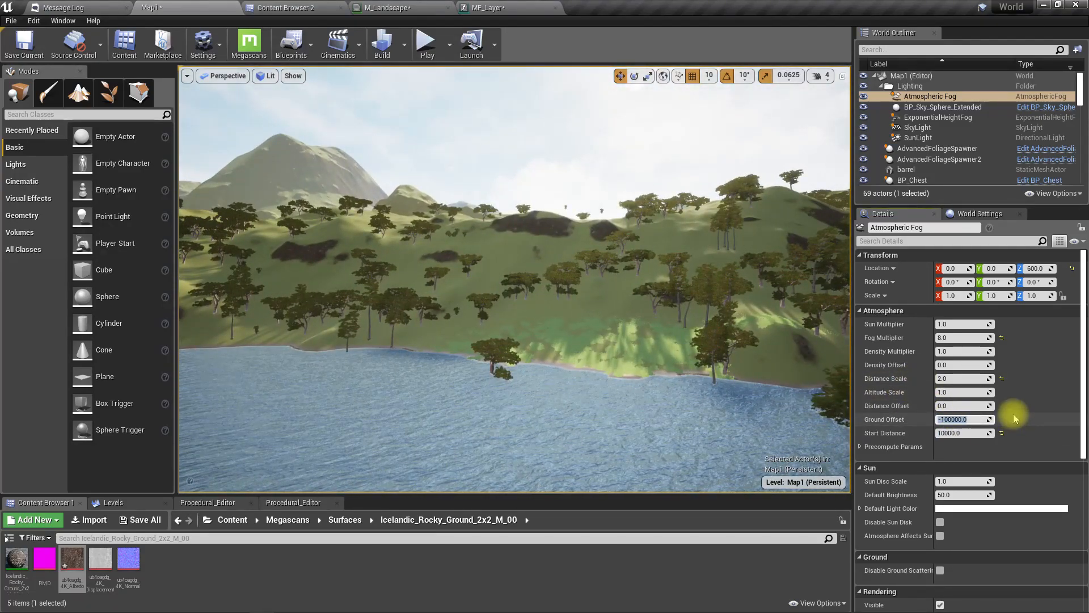
{"action": "key", "text": "Left"}
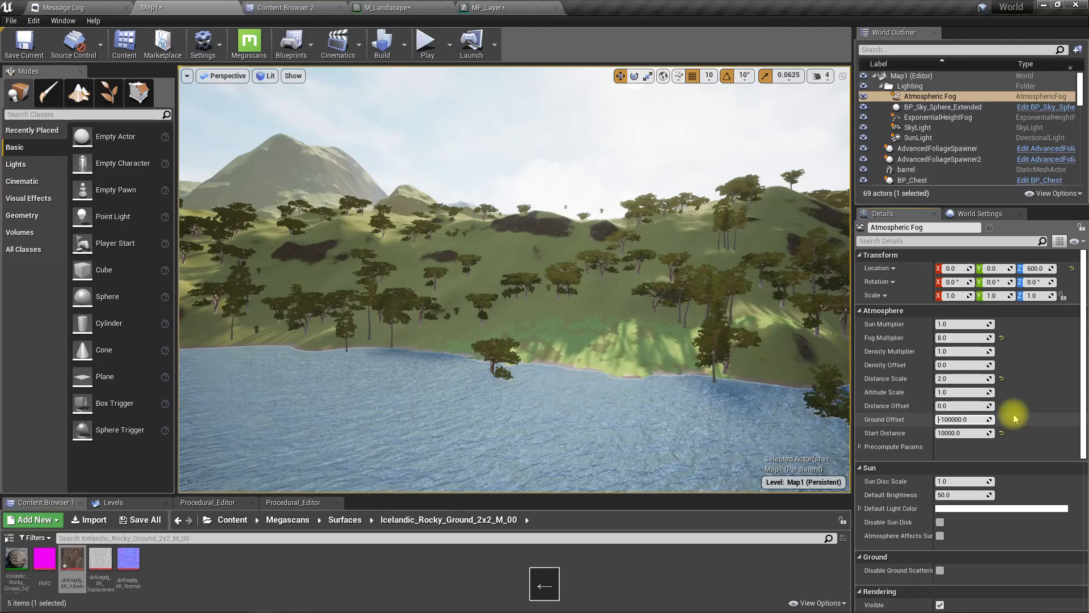
{"action": "left_click", "coordinate": [1027, 421]}
{"action": "key", "text": "ctrl+z"}
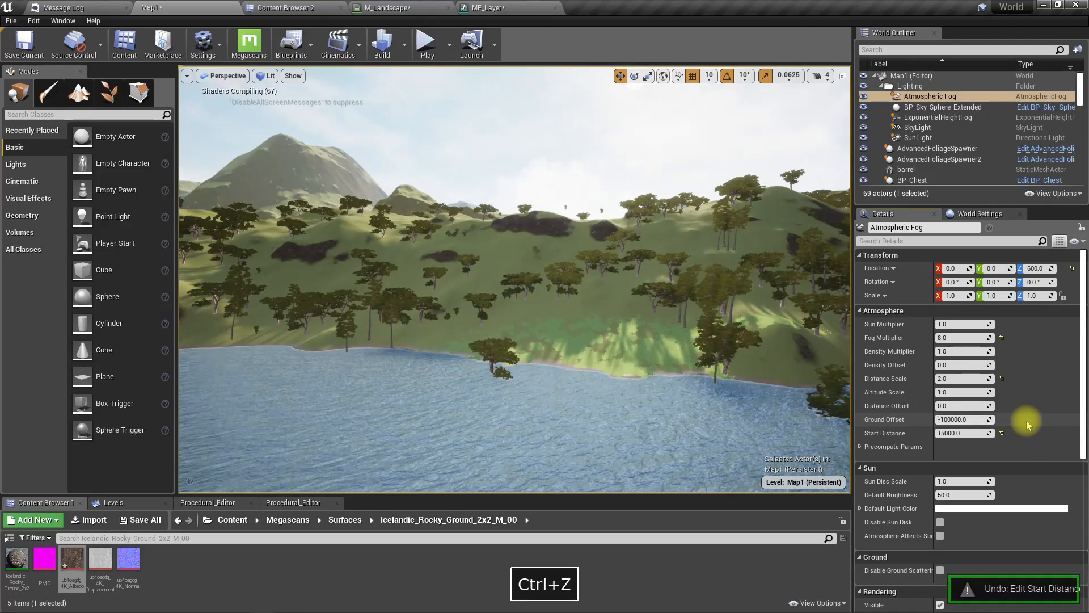
- Try the Atmospheric Fog's Start Distance at 1000.0 and check the haze on the wooded shore
{"action": "left_click", "coordinate": [971, 432]}
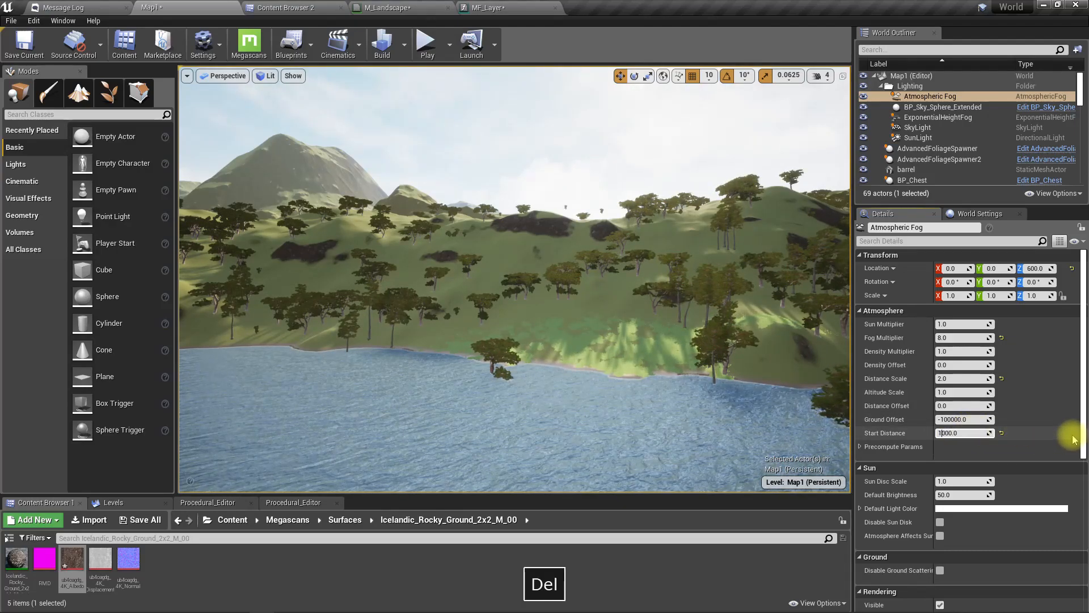
{"action": "key", "text": "Return"}
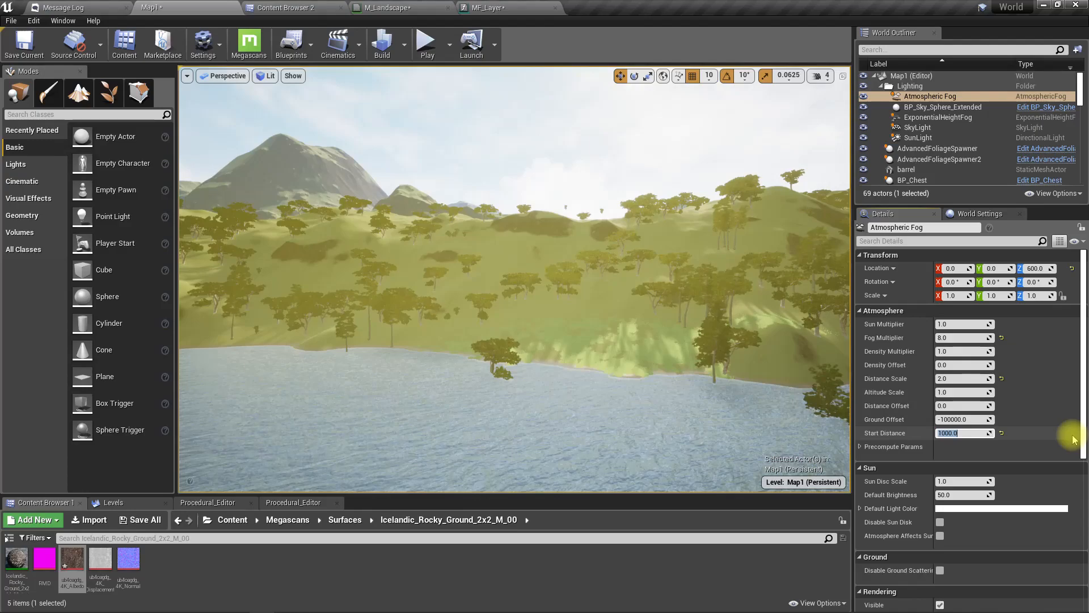
{"action": "mouse_move", "coordinate": [478, 342]}
{"action": "right_mouse_down"}
{"action": "mouse_move", "coordinate": [834, 332]}
{"action": "mouse_move", "coordinate": [771, 343]}
{"action": "mouse_move", "coordinate": [438, 332]}
{"action": "mouse_move", "coordinate": [479, 340]}
{"action": "right_mouse_up"}
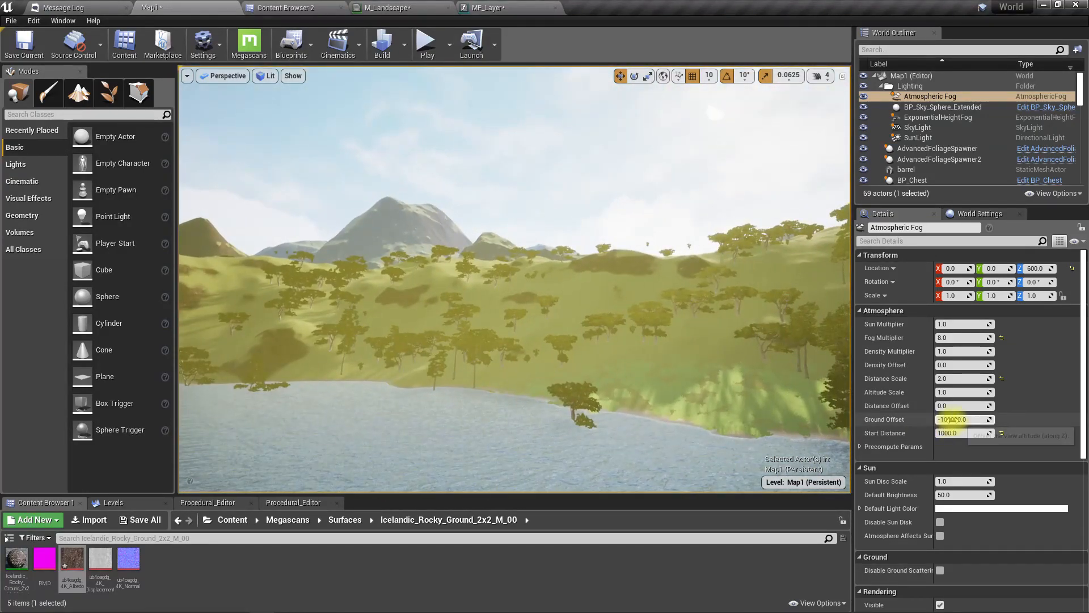
- Set the Atmospheric Fog's Start Distance to 8000.0 and view the mountains across the lake
{"action": "key", "text": "Left"}
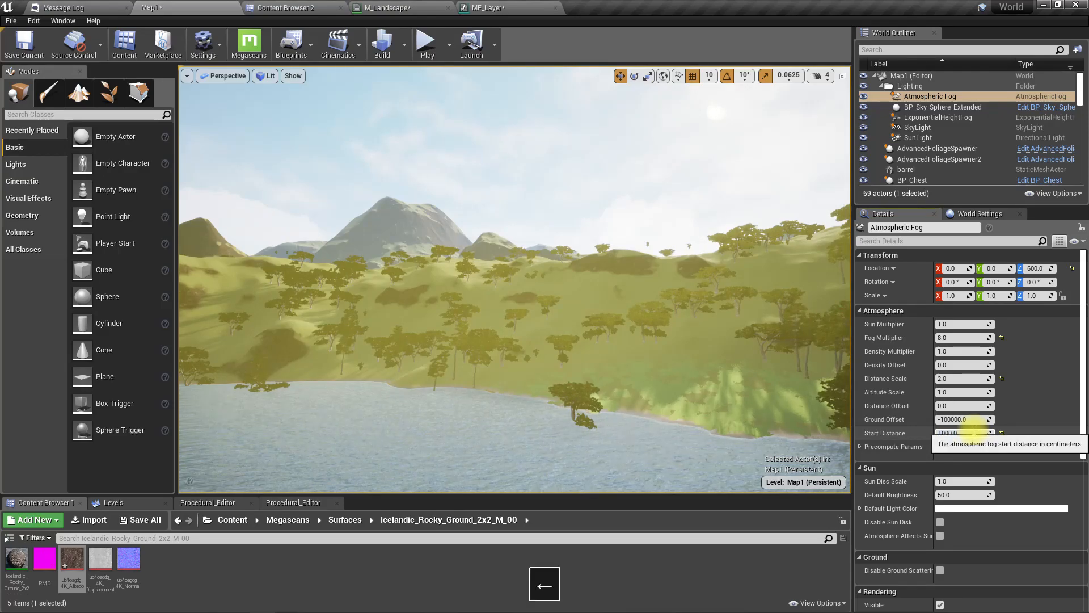
{"action": "type", "text": "5"}
{"action": "right_click_drag", "start_coordinate": [760, 386], "coordinate": [1013, 404]}
{"action": "mouse_move", "coordinate": [514, 279]}
{"action": "right_mouse_down"}
{"action": "mouse_move", "coordinate": [777, 278]}
{"action": "mouse_move", "coordinate": [680, 264]}
{"action": "mouse_move", "coordinate": [180, 261]}
{"action": "right_mouse_up"}
{"action": "key", "text": "a"}
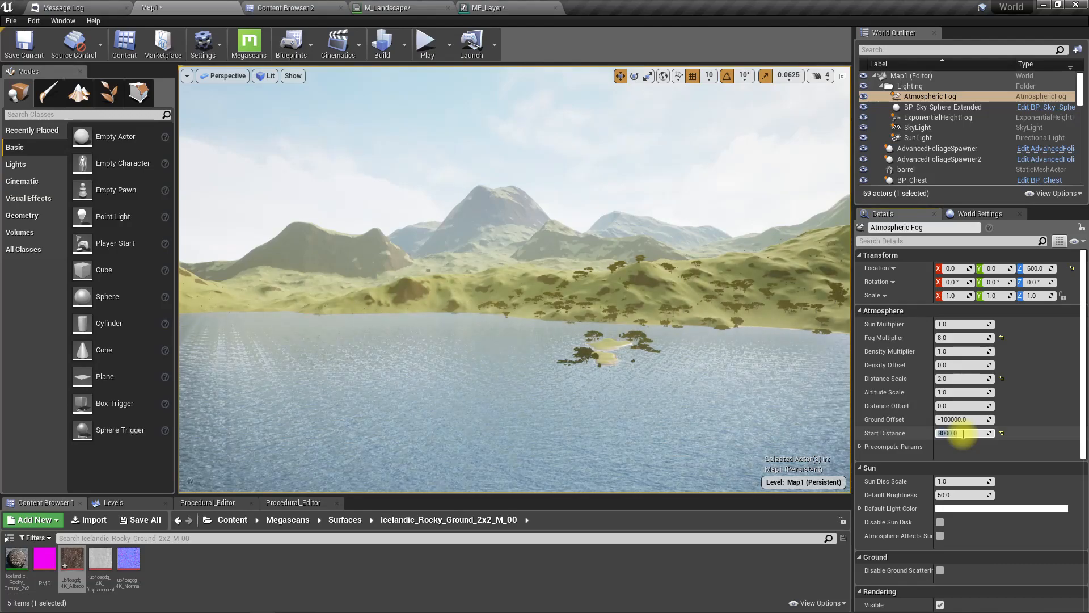
{"action": "mouse_move", "coordinate": [672, 377]}
{"action": "right_mouse_down"}
{"action": "mouse_move", "coordinate": [683, 378]}
{"action": "mouse_move", "coordinate": [661, 365]}
{"action": "right_mouse_up"}
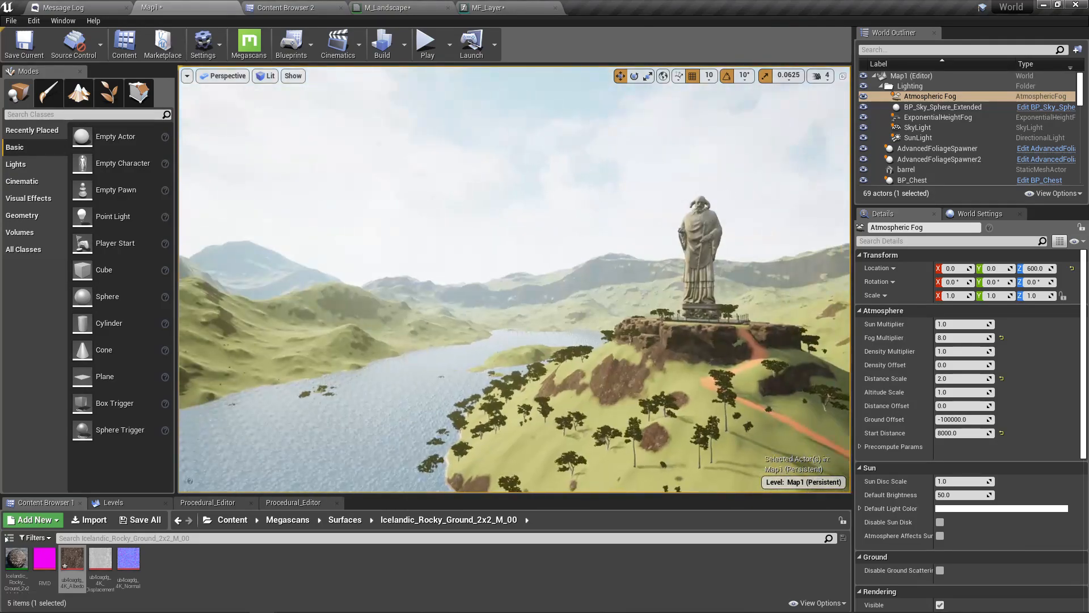
- Frame the rocky slope below the statue in a full-screen viewport, with the MI_LandscapeRealistic material instance editor placed over it
{"action": "mouse_move", "coordinate": [661, 365]}
{"action": "right_mouse_down"}
{"action": "mouse_move", "coordinate": [655, 359]}
{"action": "mouse_move", "coordinate": [656, 375]}
{"action": "mouse_move", "coordinate": [681, 389]}
{"action": "mouse_move", "coordinate": [656, 369]}
{"action": "right_mouse_up"}
{"action": "key", "text": "w"}
{"action": "key", "text": "s"}
{"action": "key", "text": "w"}
{"action": "key", "text": "s"}
{"action": "right_click_drag", "start_coordinate": [734, 465], "coordinate": [734, 434]}
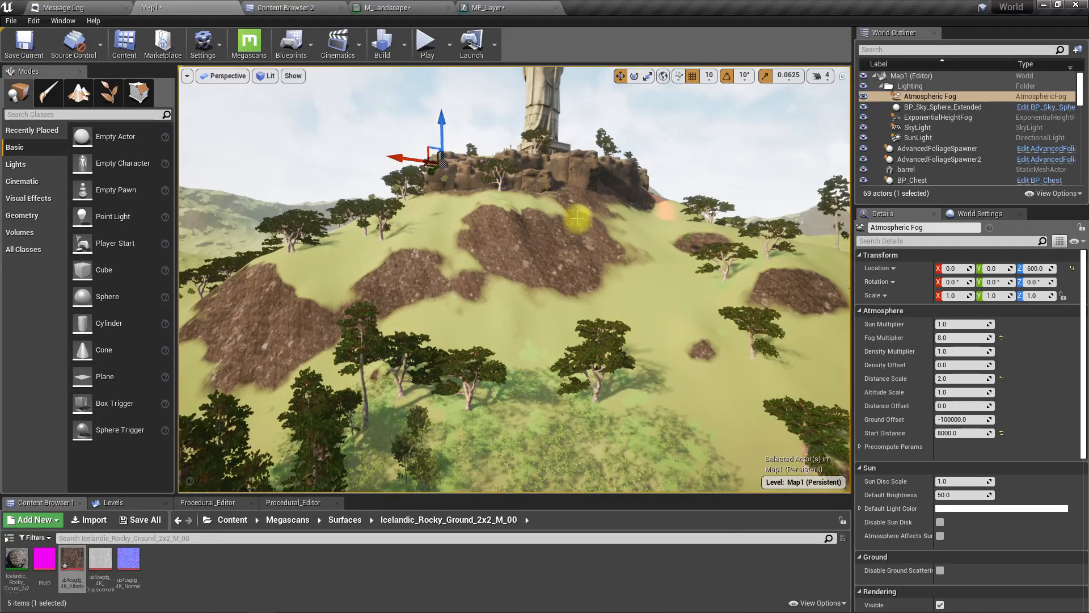
{"action": "left_click_drag", "start_coordinate": [0, 238], "coordinate": [958, 278]}
{"action": "right_click_drag", "start_coordinate": [629, 151], "coordinate": [726, 139]}
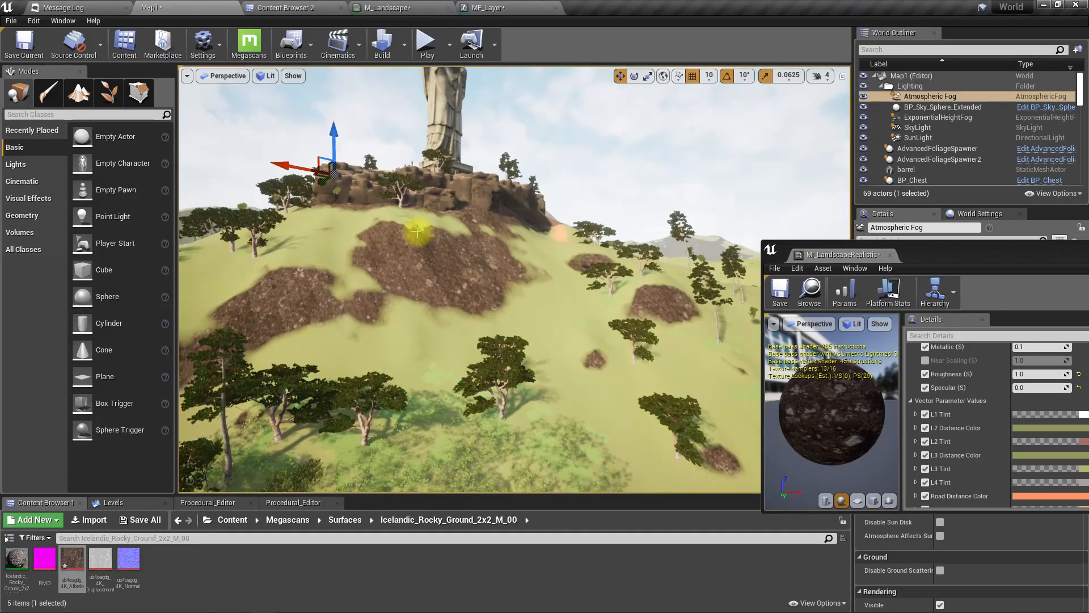
{"action": "key", "text": "F11"}
- Review the landscape material instance's parameters and reposition its window so the water-layer, scalar and vector groups show together
{"action": "scroll", "coordinate": [1010, 432], "scroll_direction": "down", "scroll_amount": 1}
{"action": "scroll", "coordinate": [1010, 432], "scroll_direction": "up", "scroll_amount": 10}
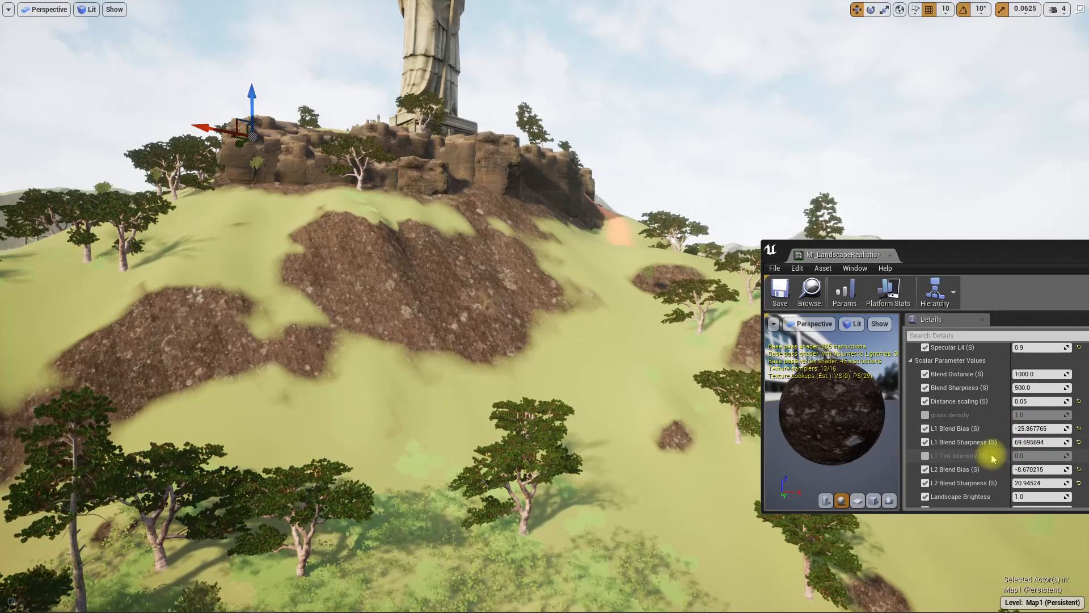
{"action": "scroll", "coordinate": [993, 457], "scroll_direction": "up", "scroll_amount": 2}
{"action": "scroll", "coordinate": [996, 454], "scroll_direction": "up", "scroll_amount": 5}
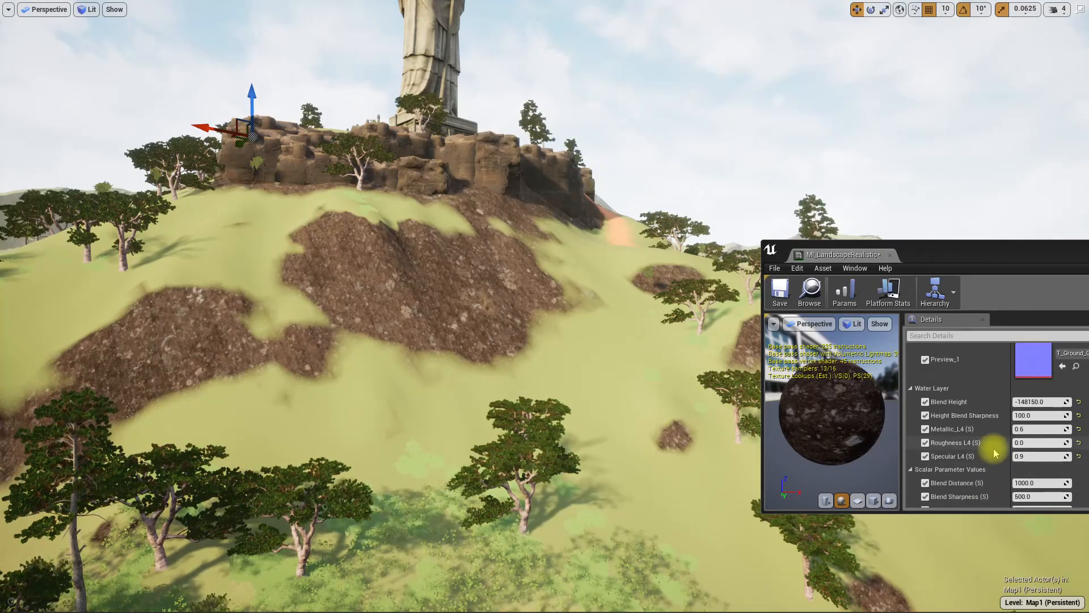
{"action": "scroll", "coordinate": [996, 451], "scroll_direction": "down", "scroll_amount": 4}
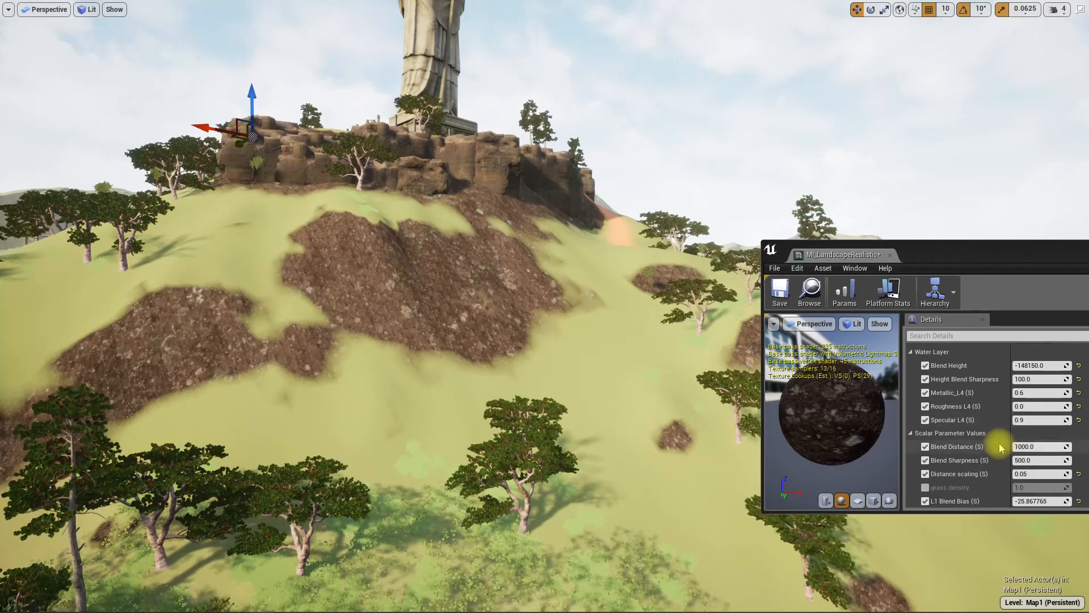
{"action": "scroll", "coordinate": [1001, 448], "scroll_direction": "down", "scroll_amount": 6}
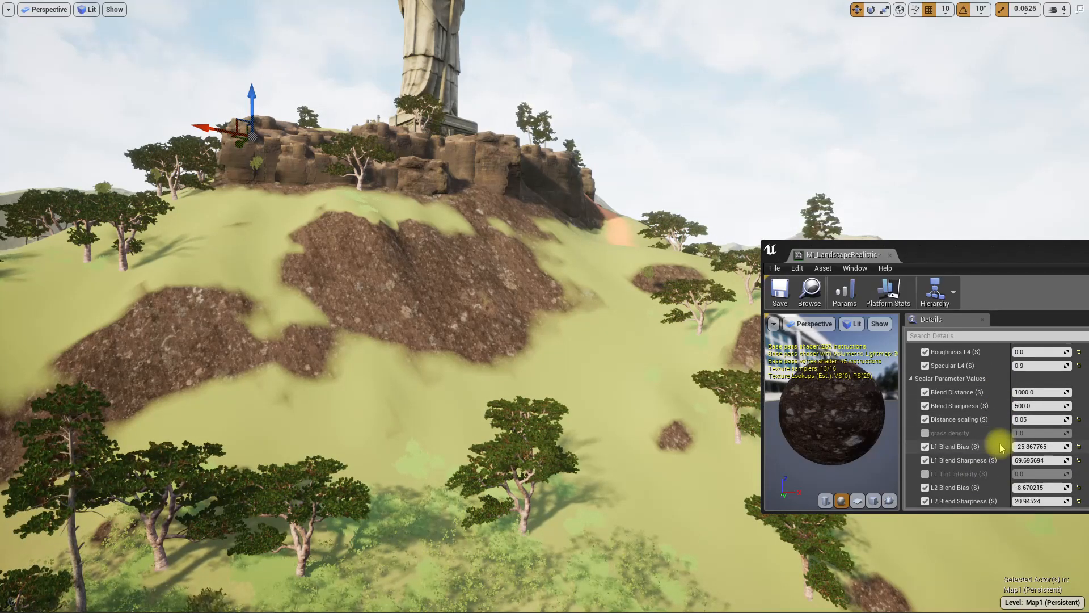
{"action": "scroll", "coordinate": [1001, 448], "scroll_direction": "down", "scroll_amount": 4}
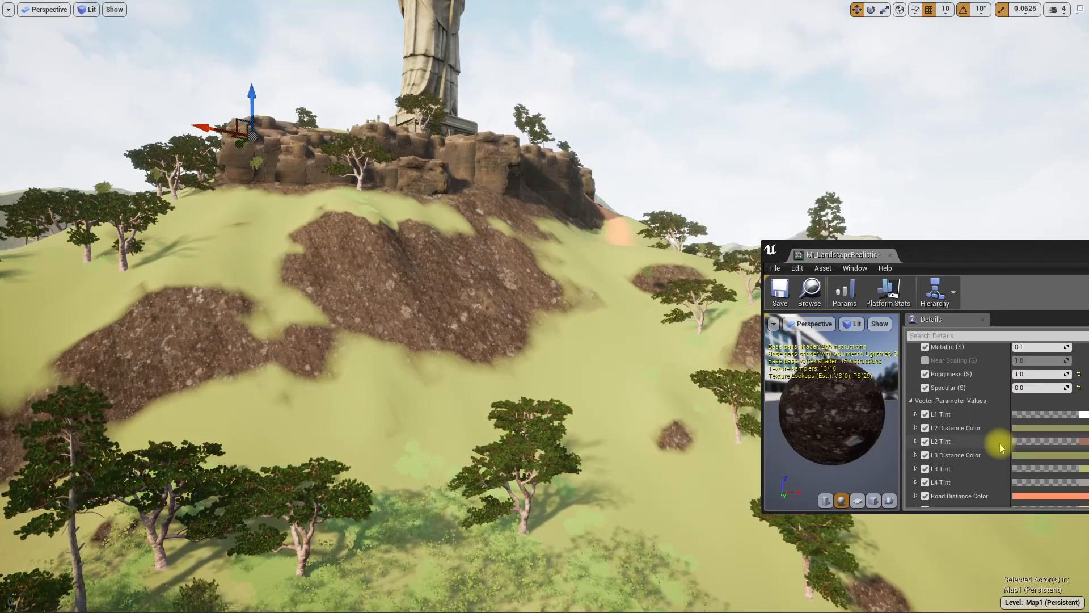
{"action": "scroll", "coordinate": [1001, 448], "scroll_direction": "up", "scroll_amount": 8}
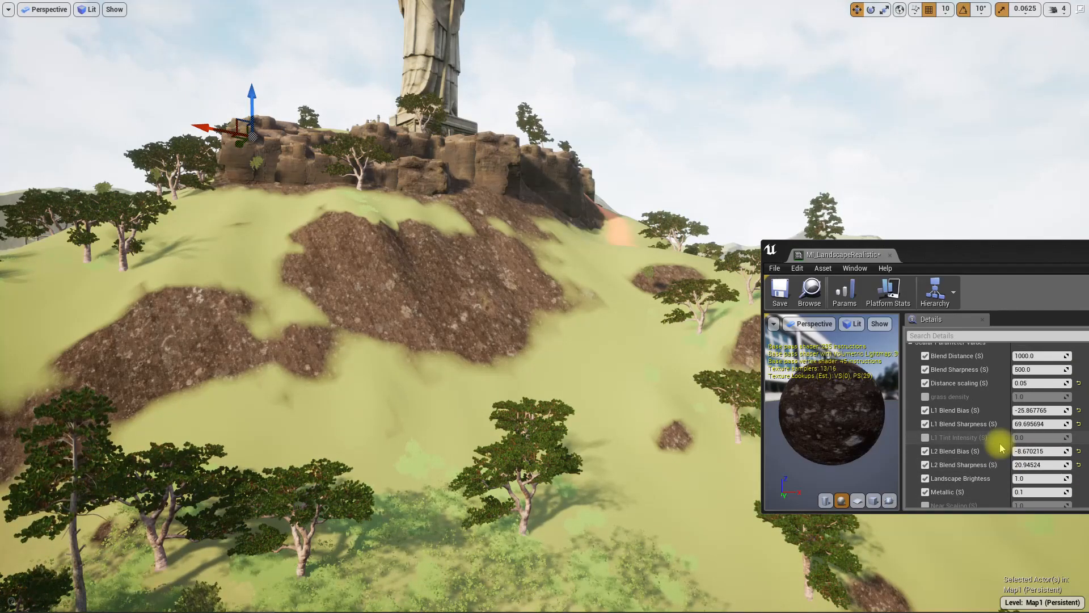
{"action": "scroll", "coordinate": [1001, 449], "scroll_direction": "up", "scroll_amount": 4}
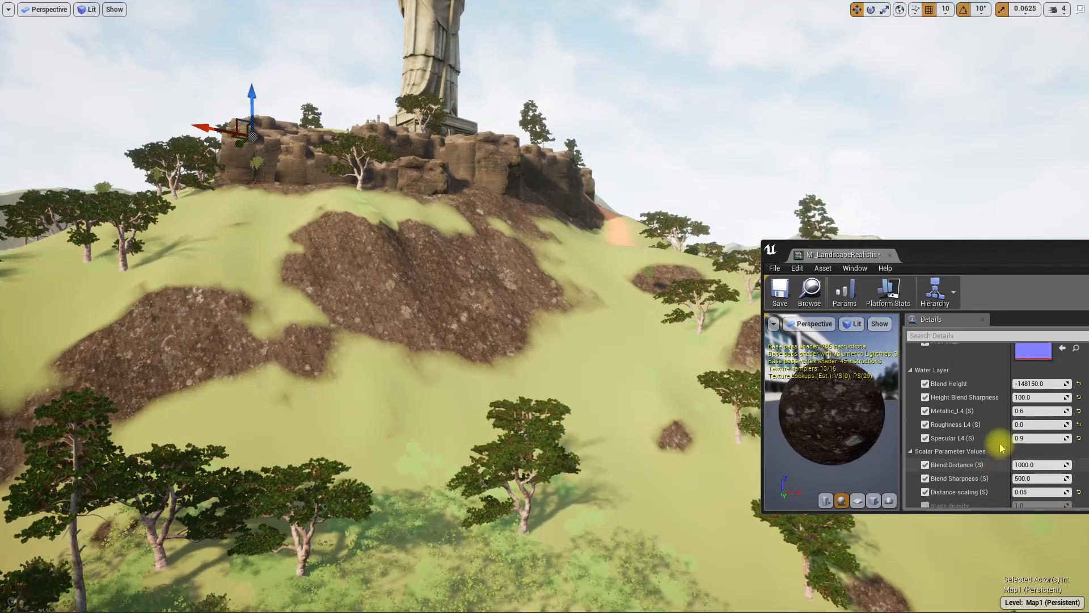
{"action": "left_click_drag", "start_coordinate": [929, 254], "coordinate": [760, 2]}
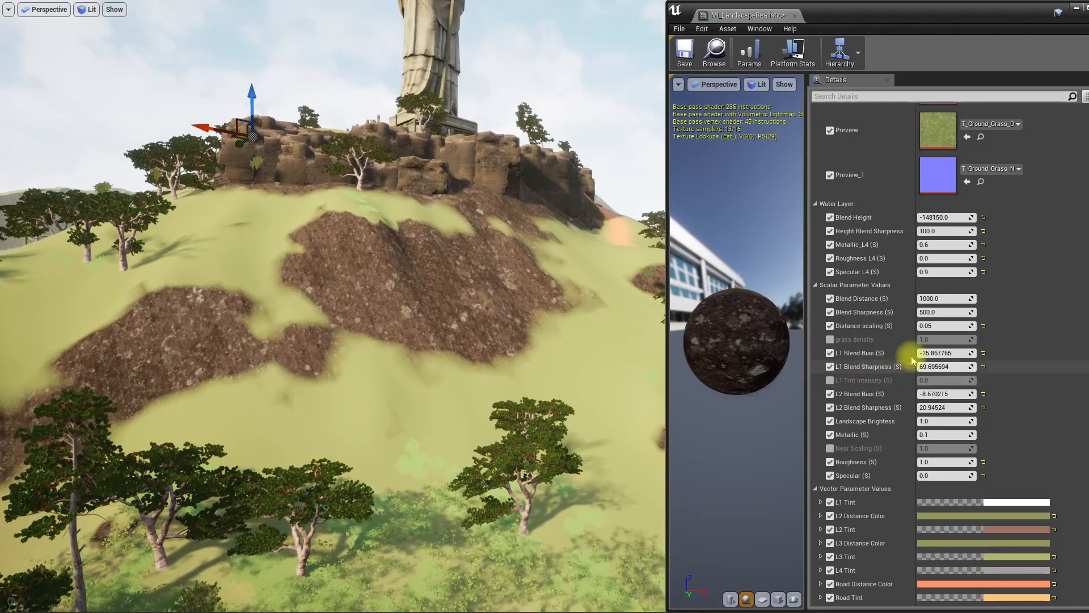
- Try the material instance's Distance scaling (S) at 0.01 and inspect the rock texture on the distant mountain and up close
{"action": "left_click", "coordinate": [984, 326]}
{"action": "right_click_drag", "start_coordinate": [113, 349], "coordinate": [170, 341]}
{"action": "right_click_drag", "start_coordinate": [333, 306], "coordinate": [164, 289]}
{"action": "left_click", "coordinate": [962, 326]}
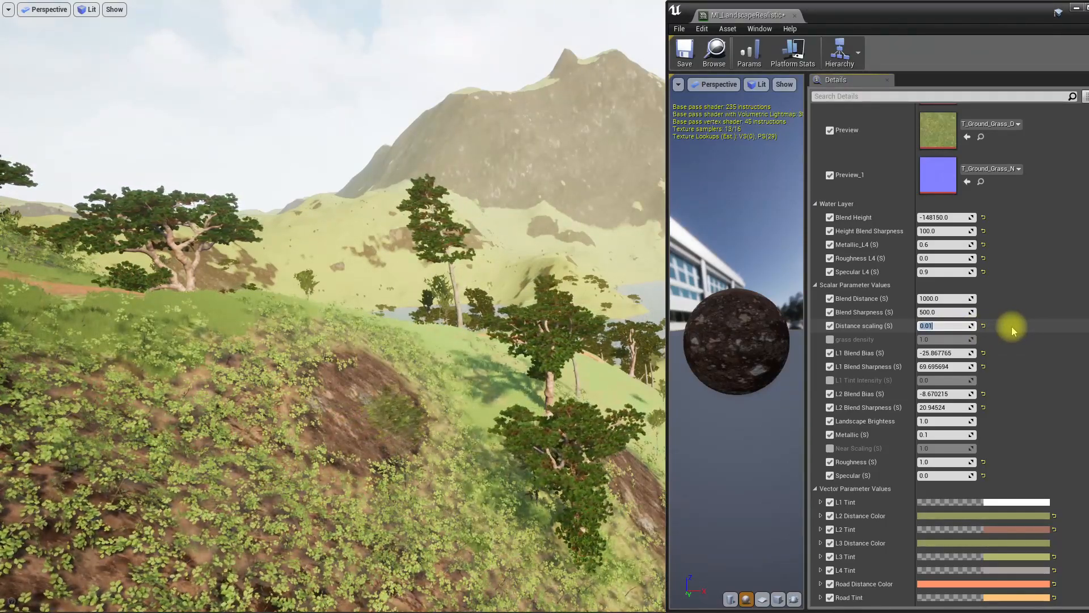
{"action": "right_click_drag", "start_coordinate": [437, 369], "coordinate": [142, 375]}
{"action": "key", "text": "s"}
{"action": "right_click_drag", "start_coordinate": [307, 250], "coordinate": [491, 276]}
{"action": "right_click_drag", "start_coordinate": [361, 230], "coordinate": [397, 227]}
{"action": "key", "text": "q"}
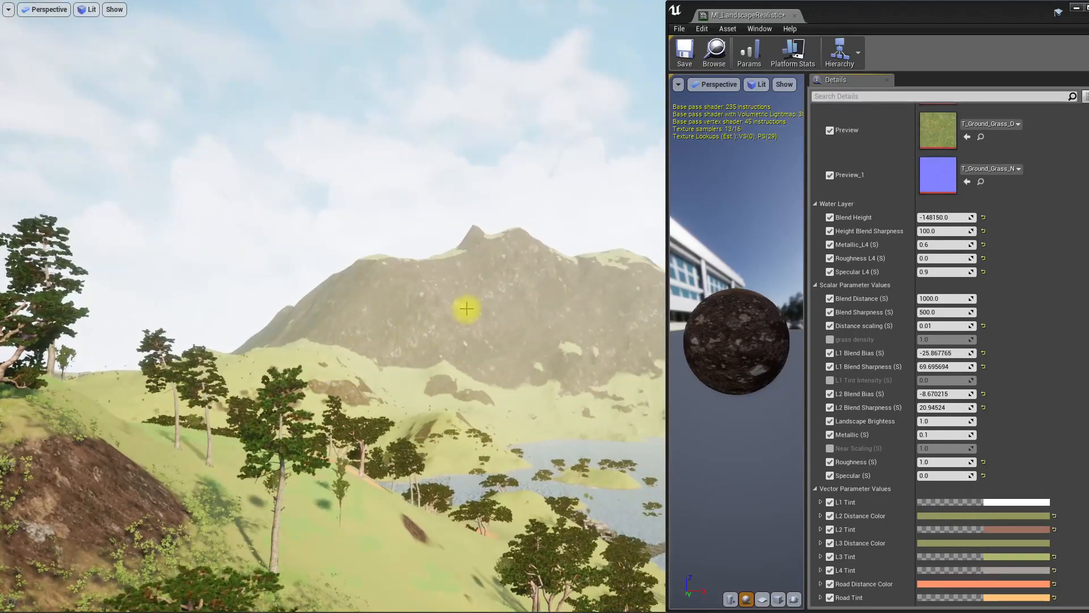
{"action": "right_click_drag", "start_coordinate": [466, 308], "coordinate": [201, 297]}
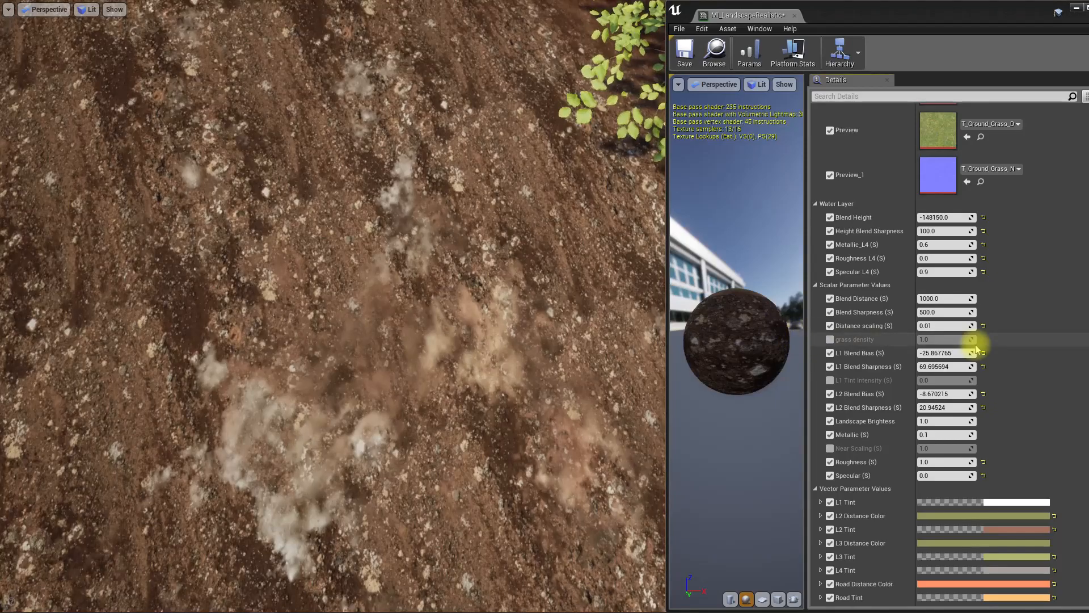
- Set Distance scaling (S) to 0.02 and compare the rocky ground with the cliffs under the statue
{"action": "left_click", "coordinate": [946, 326]}
{"action": "key", "text": "Right"}
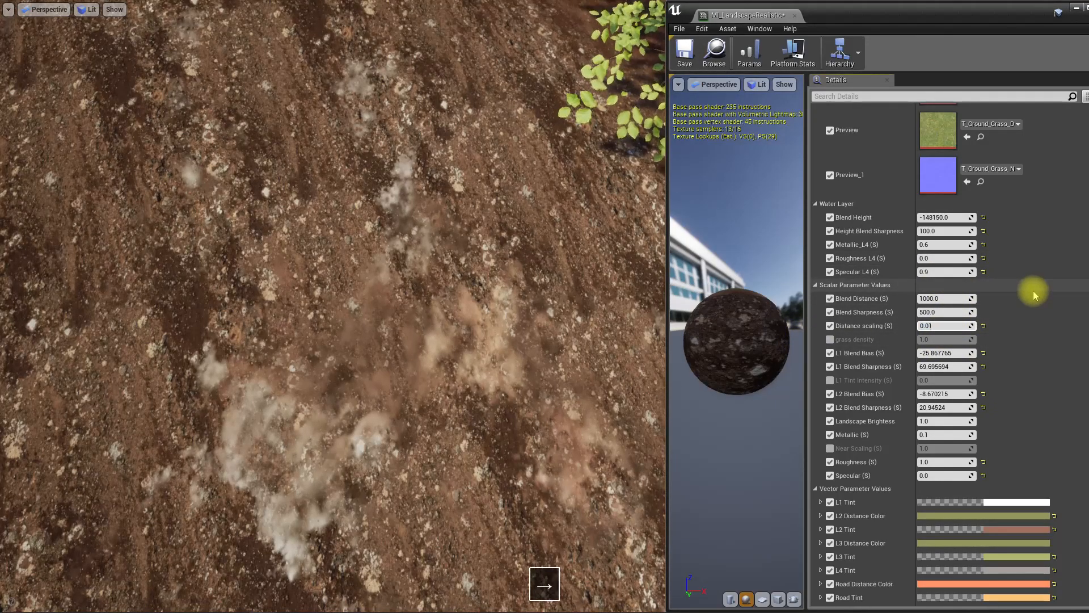
{"action": "type", "text": "2"}
{"action": "key", "text": "Return"}
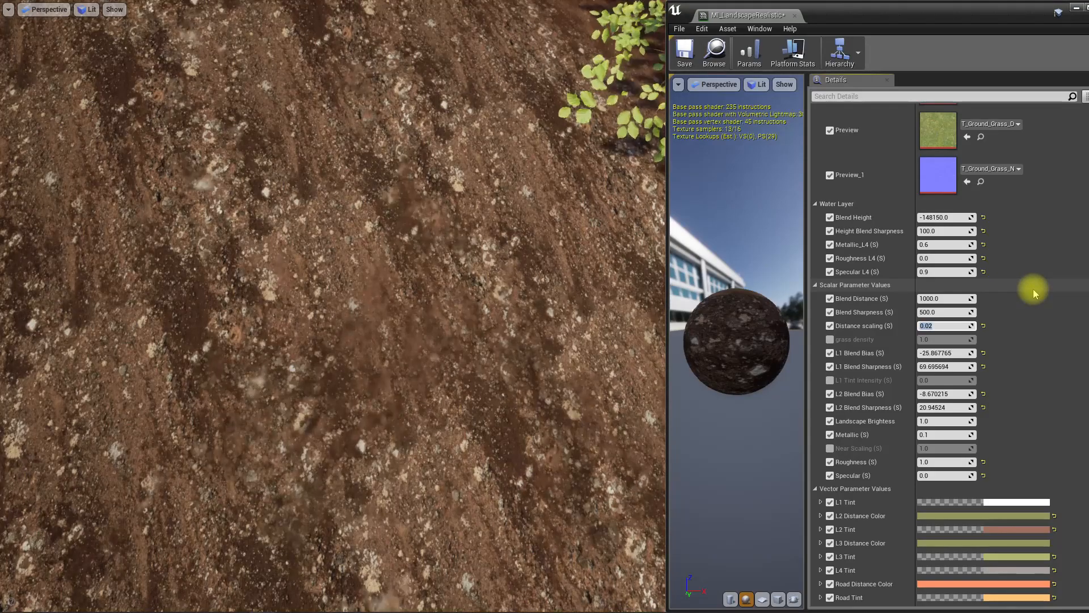
{"action": "right_click_drag", "start_coordinate": [555, 286], "coordinate": [555, 182]}
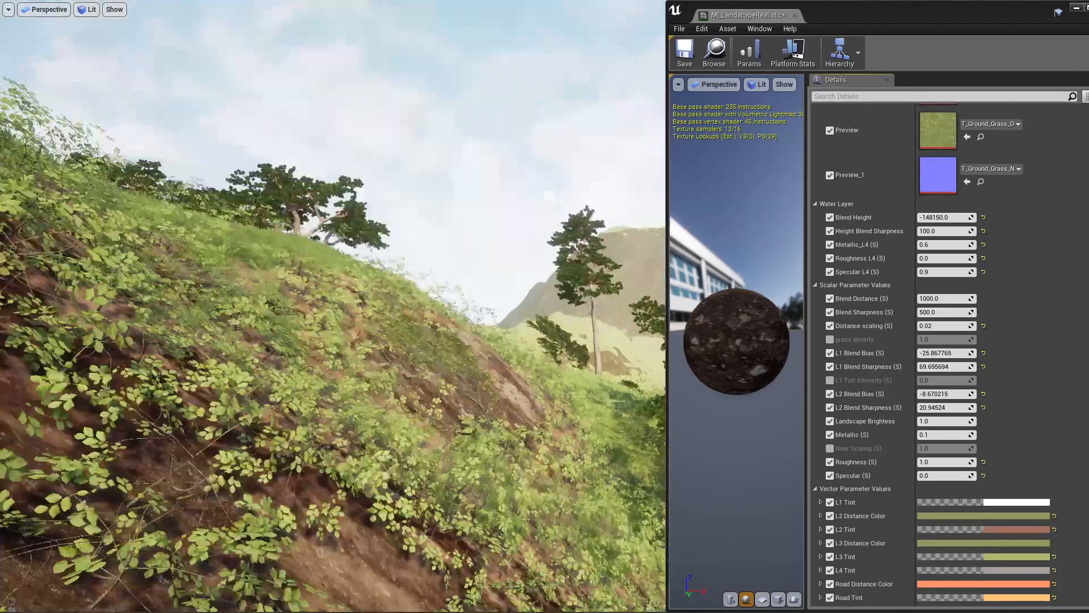
{"action": "right_click_drag", "start_coordinate": [556, 182], "coordinate": [624, 187]}
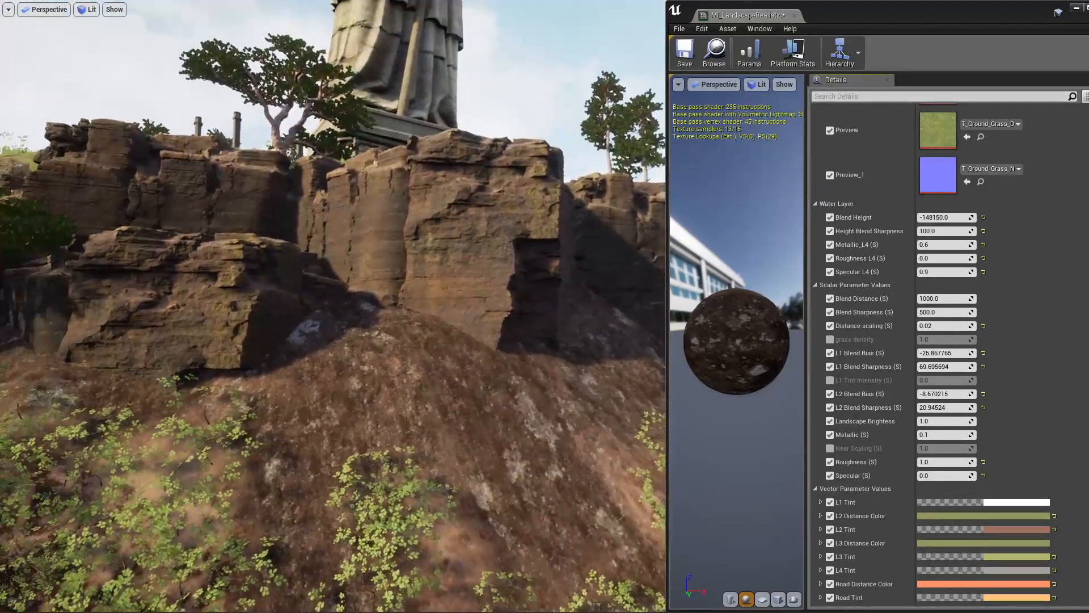
{"action": "right_click_drag", "start_coordinate": [418, 280], "coordinate": [437, 241]}
{"action": "scroll", "coordinate": [421, 281], "scroll_direction": "up", "scroll_amount": 4}
{"action": "scroll", "coordinate": [417, 275], "scroll_direction": "down", "scroll_amount": 4}
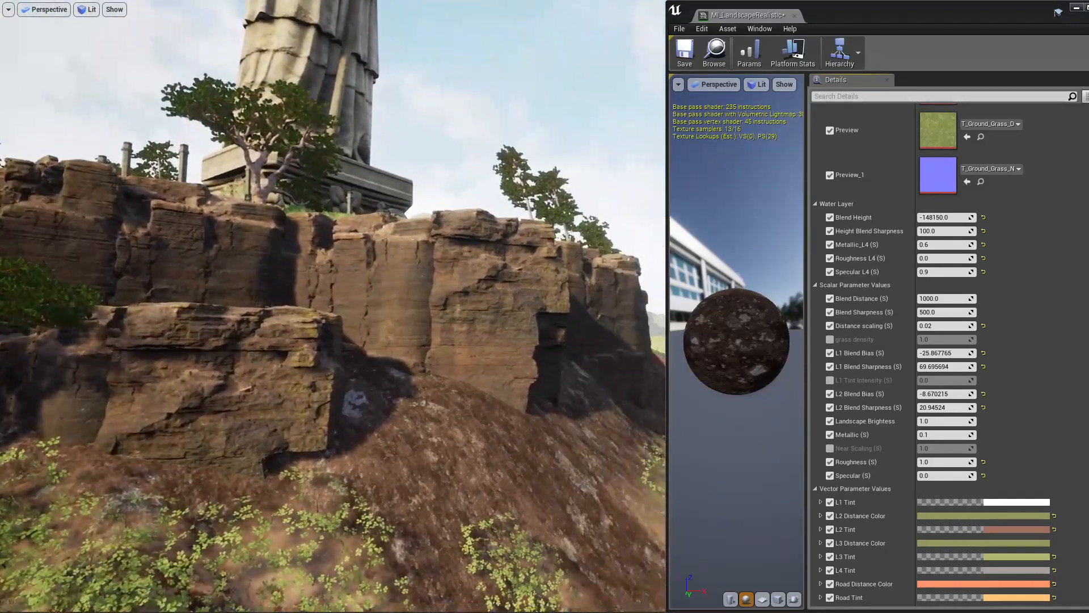
{"action": "scroll", "coordinate": [333, 306], "scroll_direction": "up", "scroll_amount": 6}
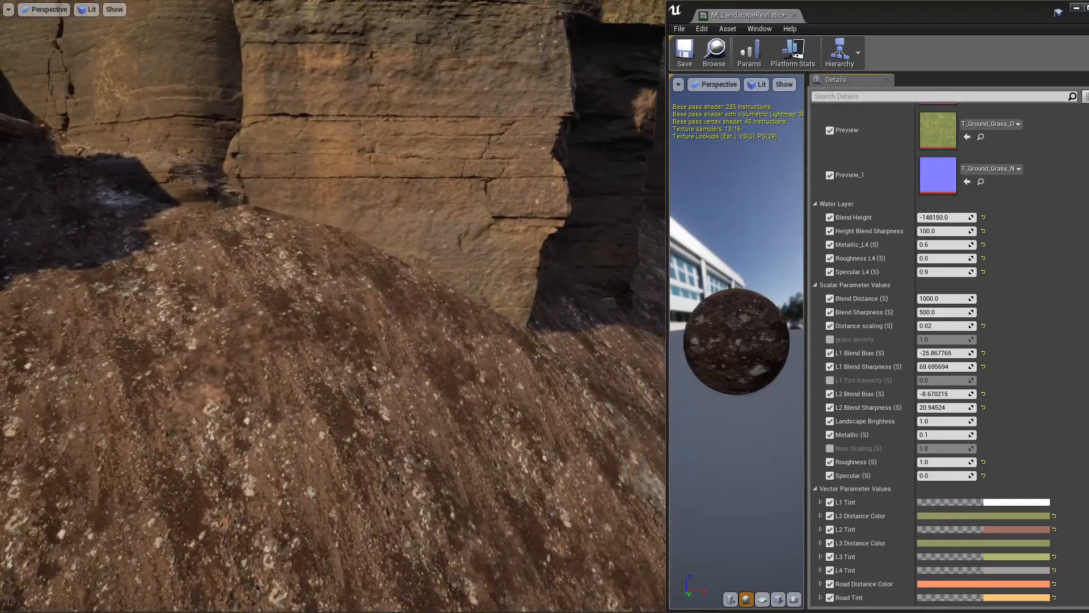
- Inspect where the cliff base meets the rocky slope, and return from the full-screen viewport to the standard editor layout
{"action": "scroll", "coordinate": [426, 285], "scroll_direction": "down", "scroll_amount": 4}
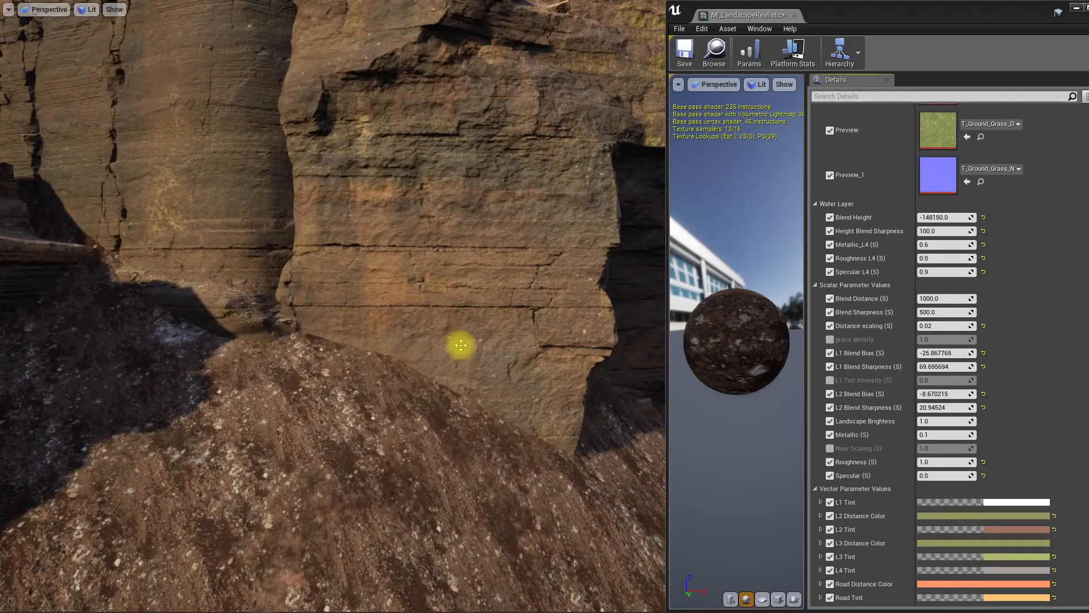
{"action": "right_click_drag", "start_coordinate": [487, 381], "coordinate": [275, 94]}
{"action": "key", "text": "s"}
{"action": "key", "text": "w"}
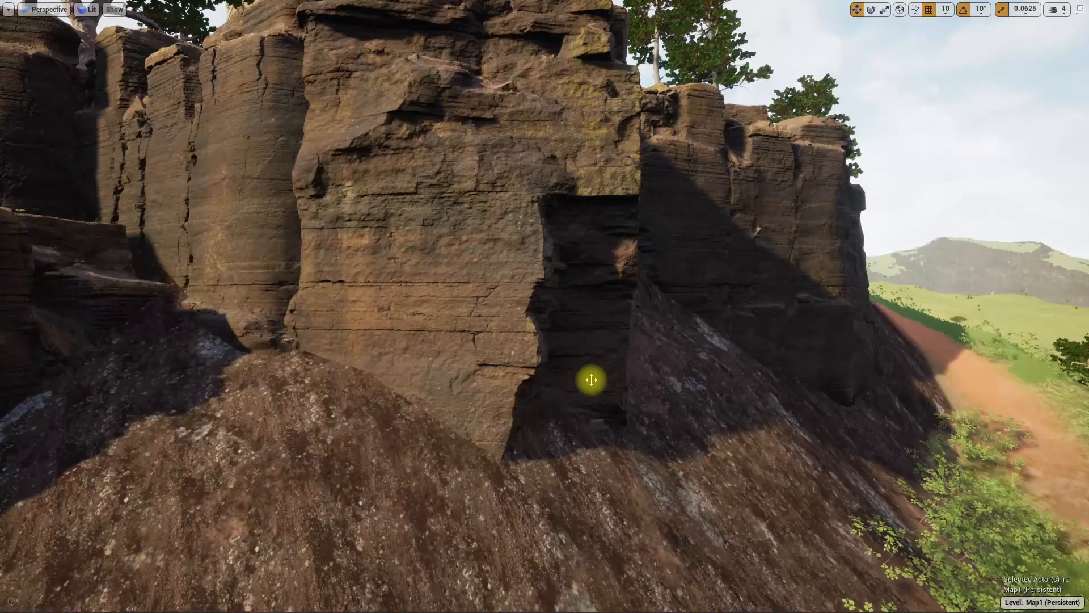
{"action": "right_click_drag", "start_coordinate": [590, 381], "coordinate": [622, 375]}
{"action": "key", "text": "F11"}
{"action": "key", "text": "F11"}
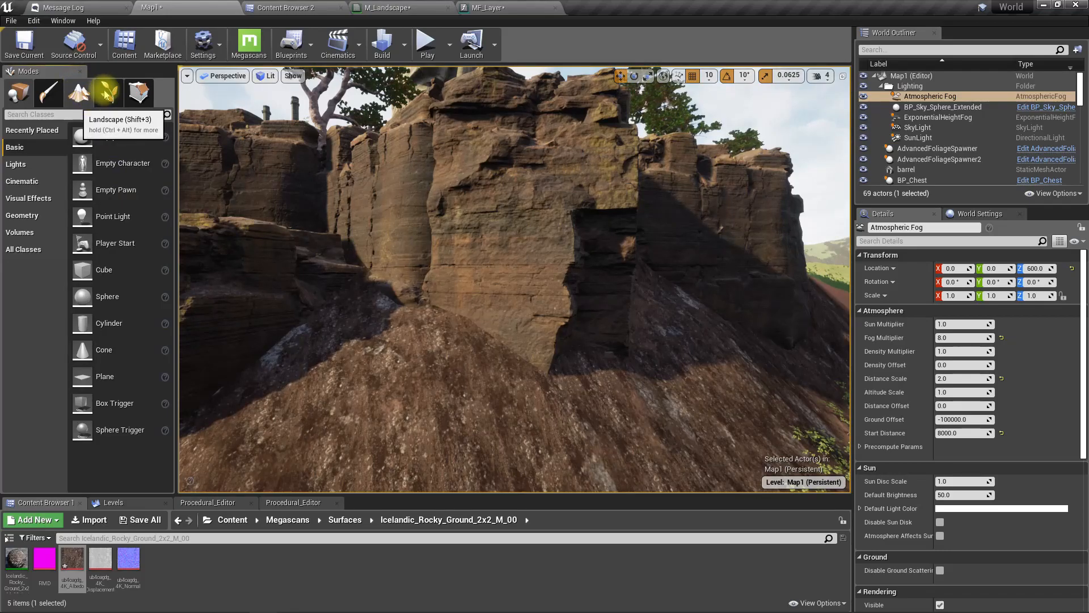
- Save all changes, switch to Foliage mode and open the mesh of the ubhvccfda_LOD0 cliff foliage type
{"action": "left_click", "coordinate": [106, 91]}
{"action": "key", "text": "ctrl+shift+s"}
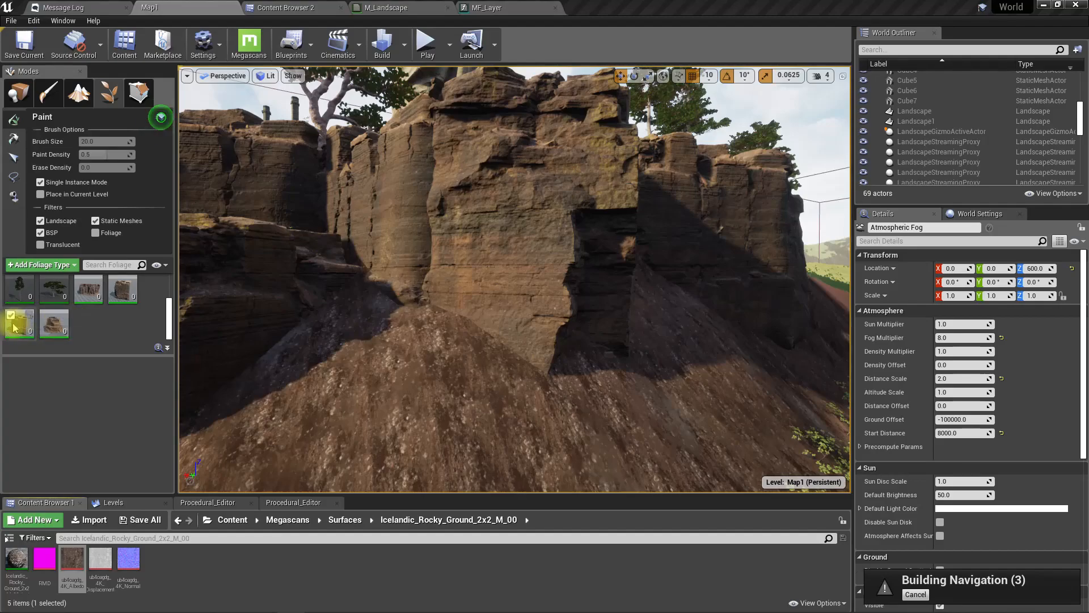
{"action": "left_click", "coordinate": [126, 292]}
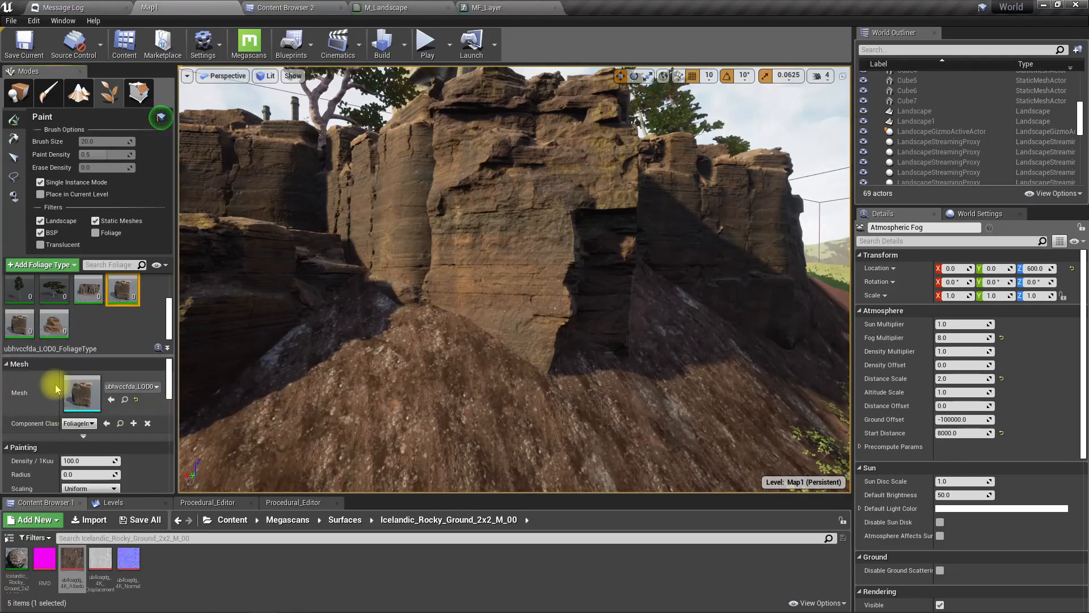
{"action": "double_click", "coordinate": [80, 399]}
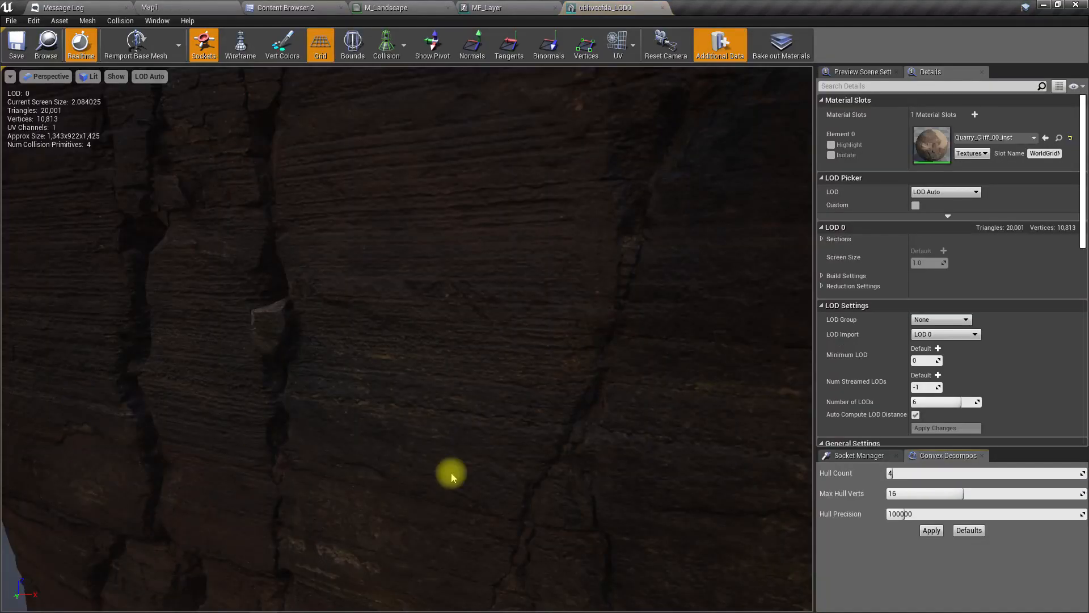
- Open the parent material MS_DefaultMaterial_CP of the cliff's Quarry_Cliff_00_inst material and move the output node farther from the Lerp node
{"action": "double_click", "coordinate": [931, 145]}
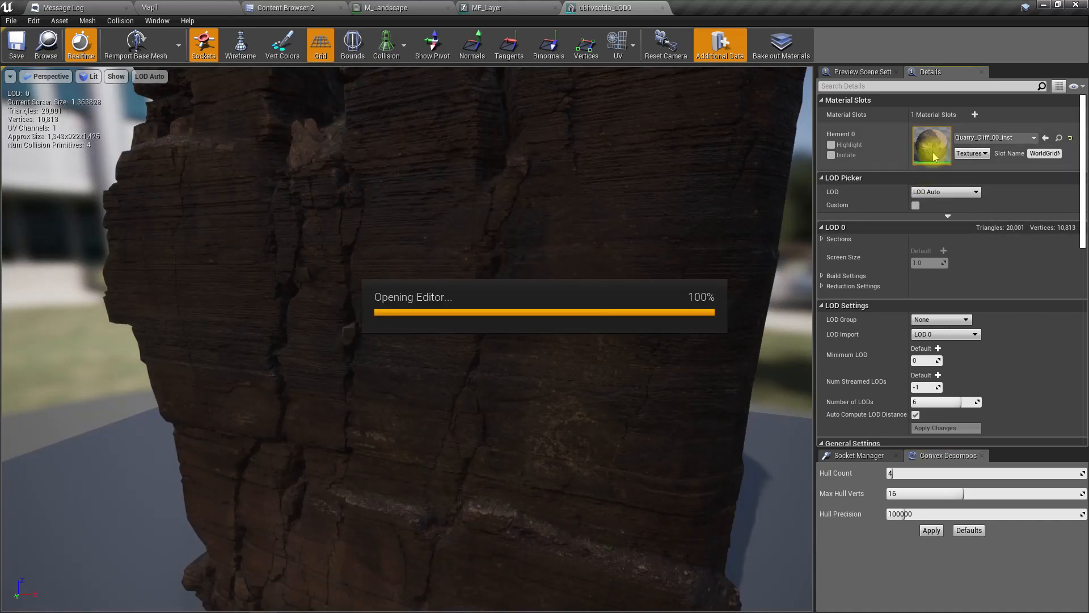
{"action": "double_click", "coordinate": [617, 489]}
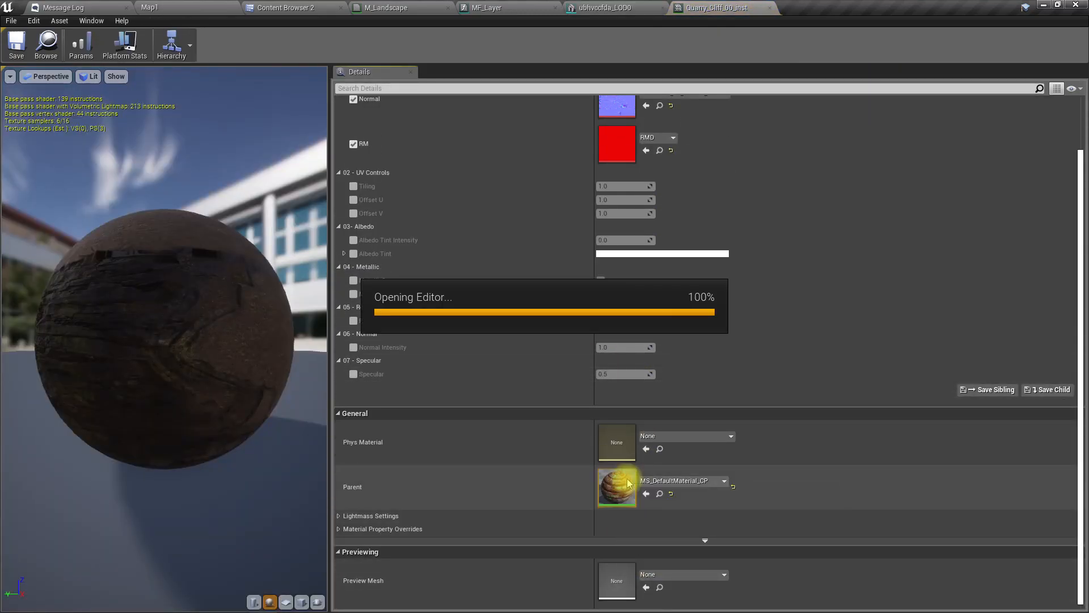
{"action": "right_click_drag", "start_coordinate": [573, 456], "coordinate": [573, 126]}
{"action": "right_click_drag", "start_coordinate": [588, 226], "coordinate": [571, 270]}
{"action": "scroll", "coordinate": [746, 191], "scroll_direction": "down", "scroll_amount": 2}
{"action": "right_click_drag", "start_coordinate": [643, 318], "coordinate": [522, 426]}
{"action": "left_click_drag", "start_coordinate": [550, 181], "coordinate": [693, 209]}
{"action": "right_click_drag", "start_coordinate": [390, 439], "coordinate": [530, 301]}
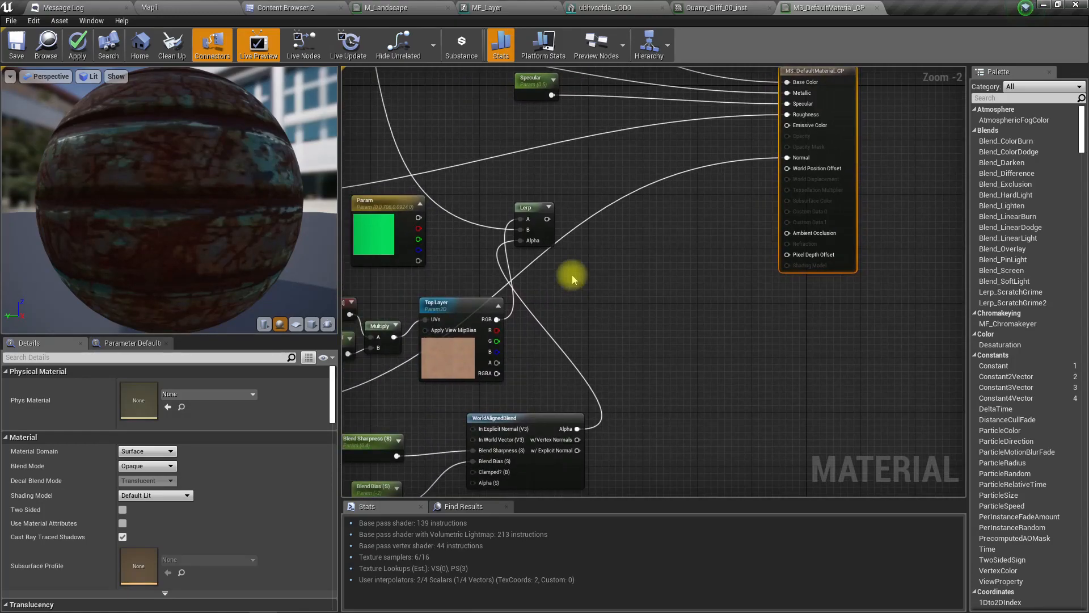
{"action": "scroll", "coordinate": [781, 287], "scroll_direction": "up", "scroll_amount": 2}
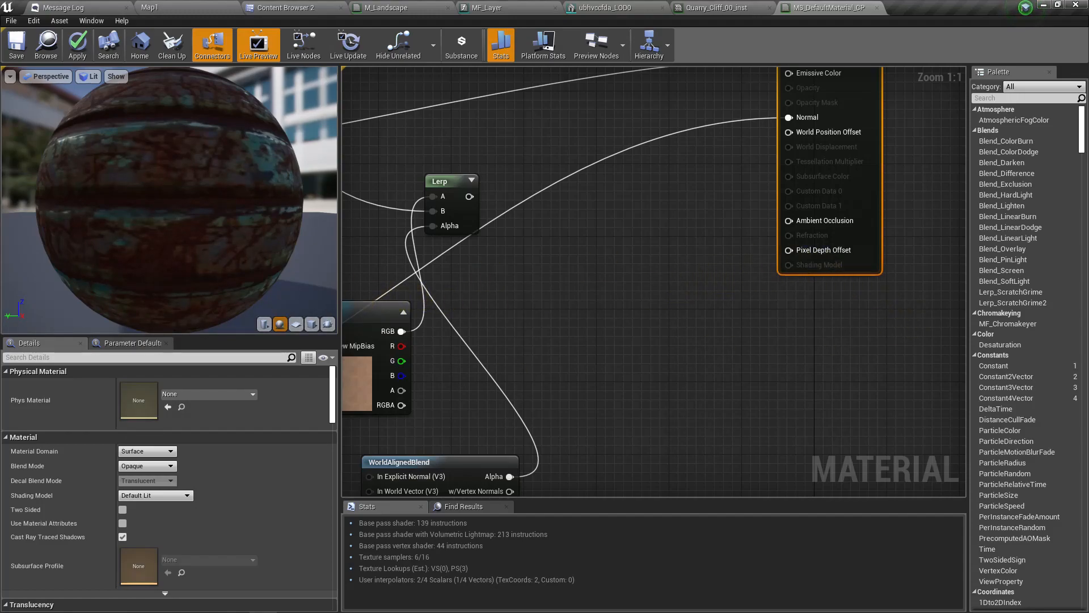
{"action": "right_click_drag", "start_coordinate": [676, 296], "coordinate": [704, 306]}
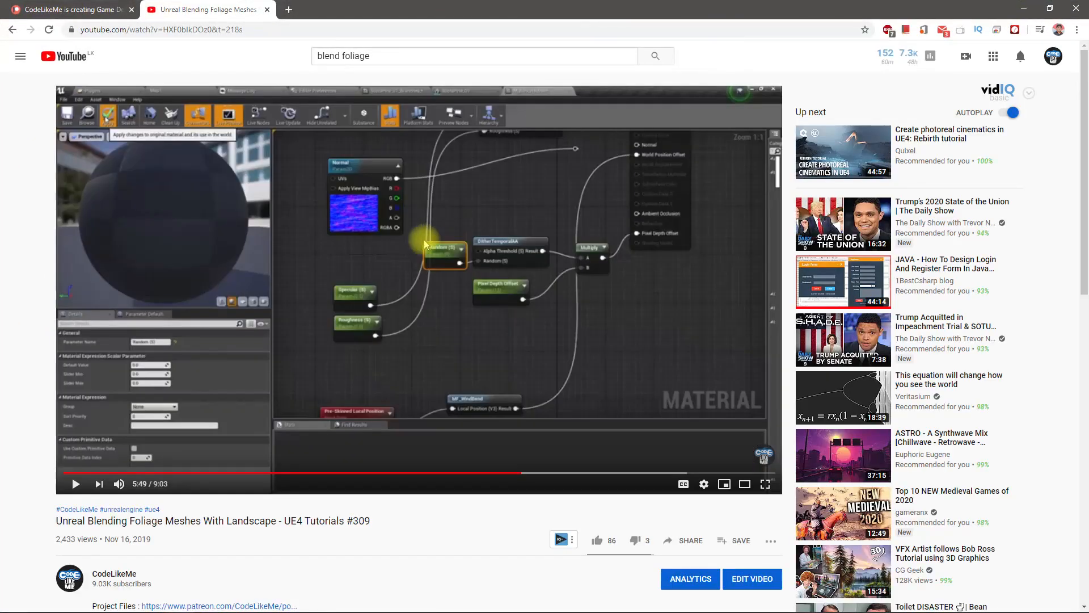
- Switch to the browser to look over the YouTube tutorial on blending foliage meshes with the landscape, and move its window aside
{"action": "left_click", "coordinate": [429, 301]}
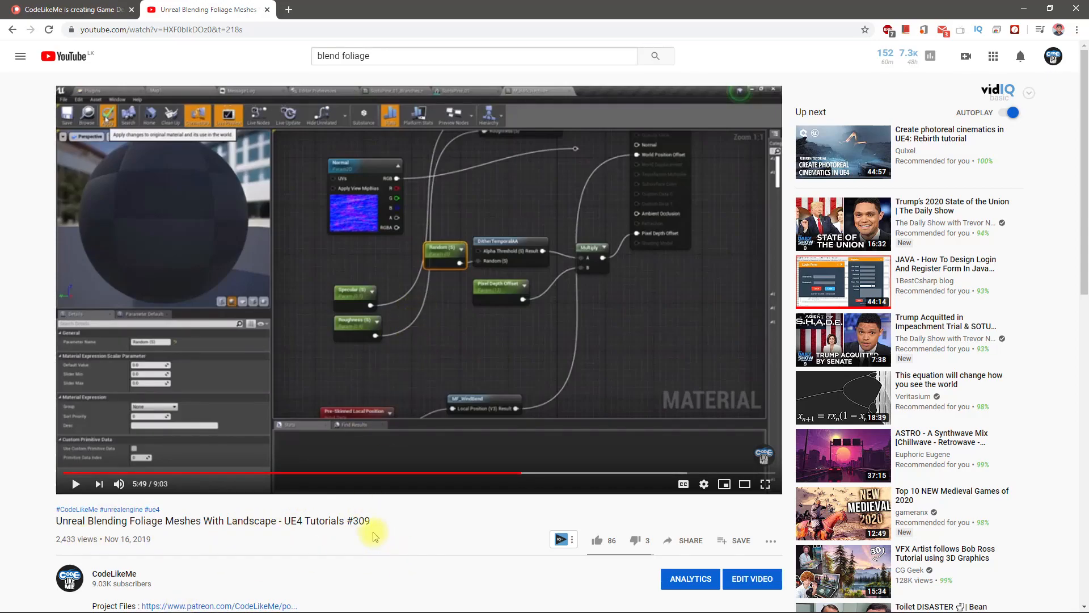
{"action": "scroll", "coordinate": [344, 503], "scroll_direction": "down", "scroll_amount": 4}
{"action": "scroll", "coordinate": [340, 492], "scroll_direction": "up", "scroll_amount": 4}
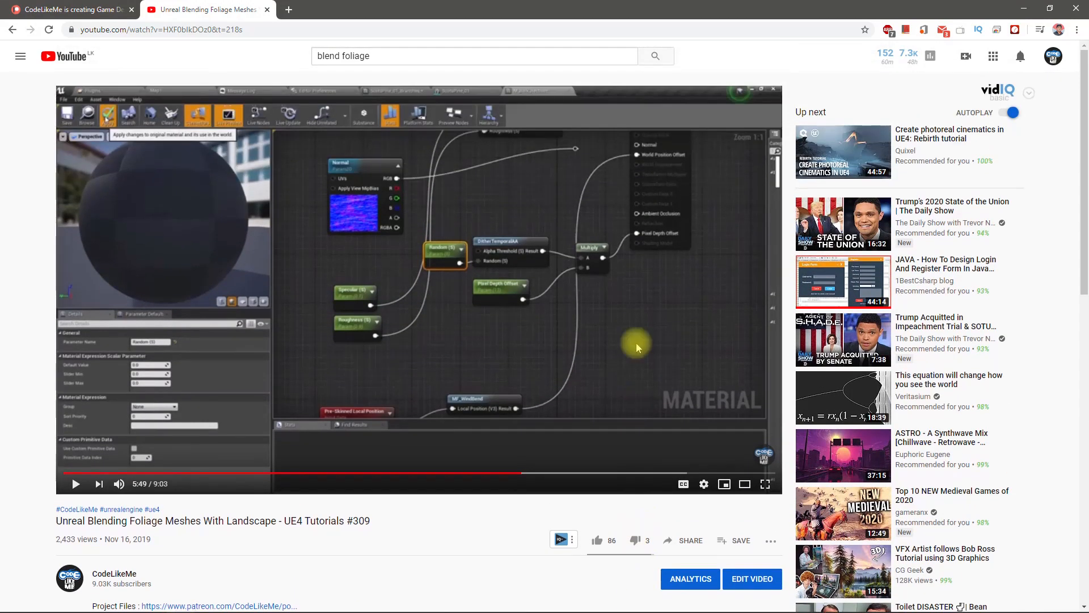
{"action": "left_click_drag", "start_coordinate": [674, 6], "coordinate": [0, 175]}
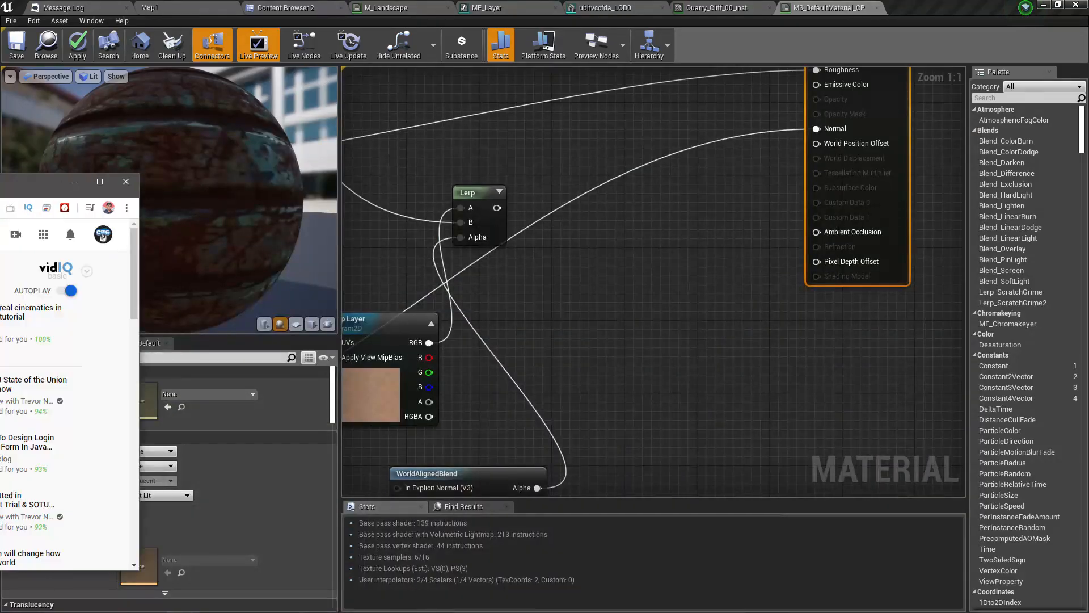
{"action": "right_click", "coordinate": [631, 325]}
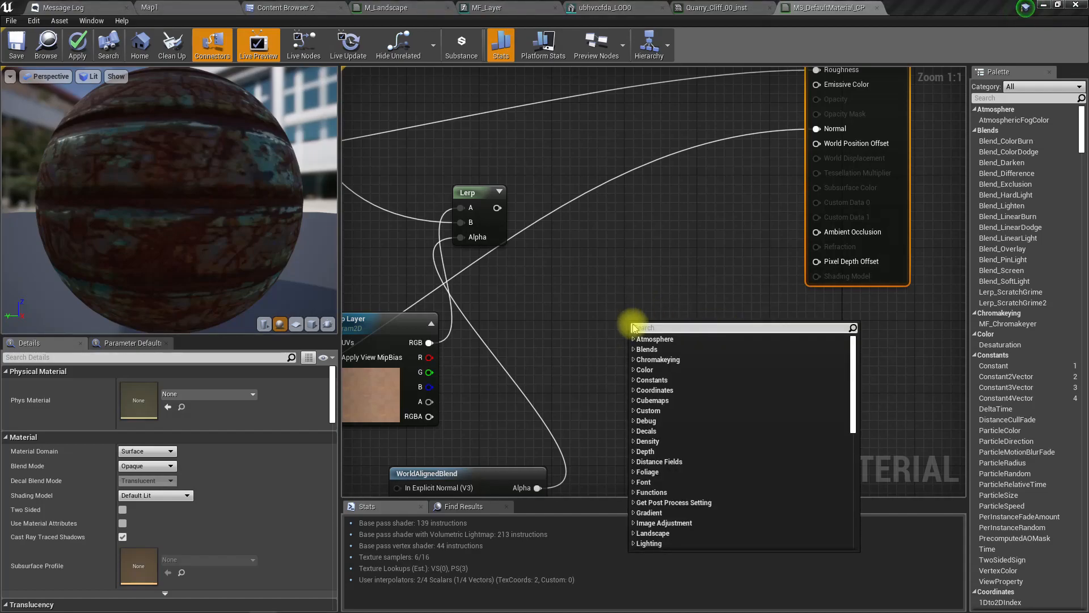
{"action": "type", "text": "pixel depth"}
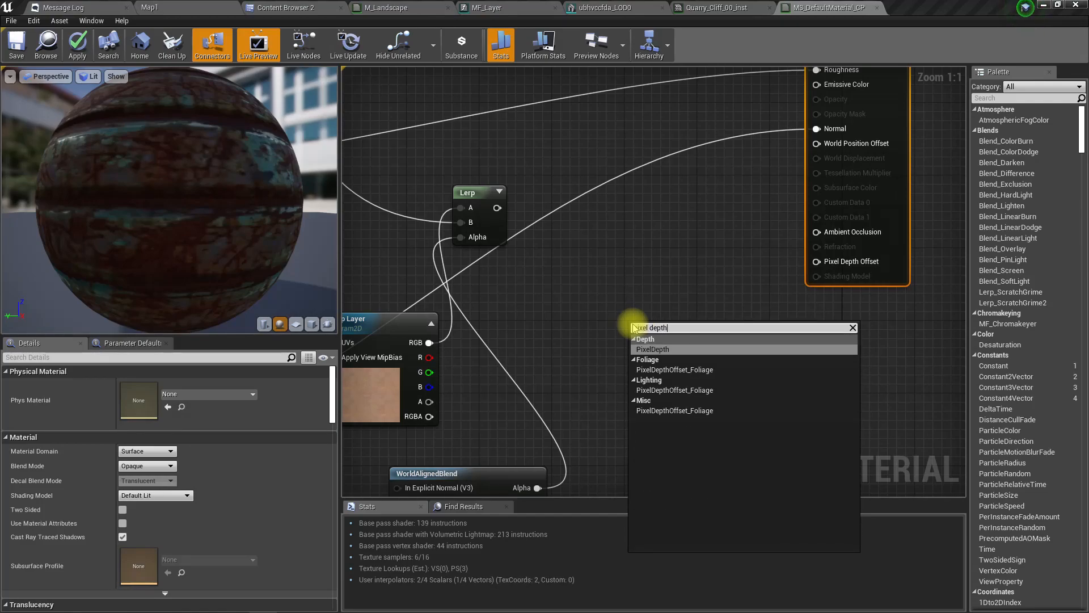
{"action": "key", "text": "Down"}
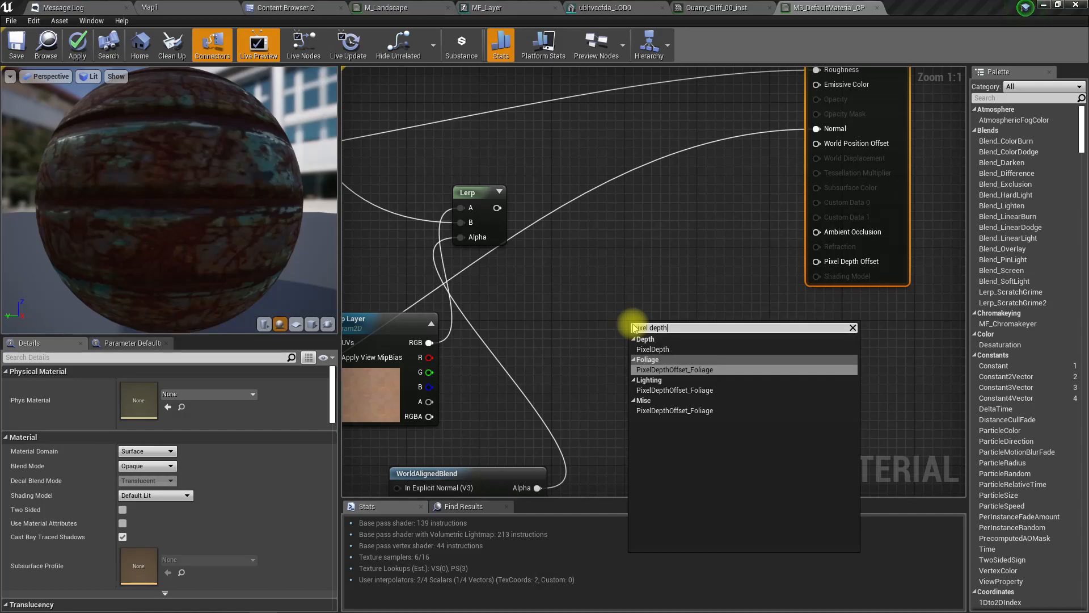
{"action": "key", "text": "Up"}
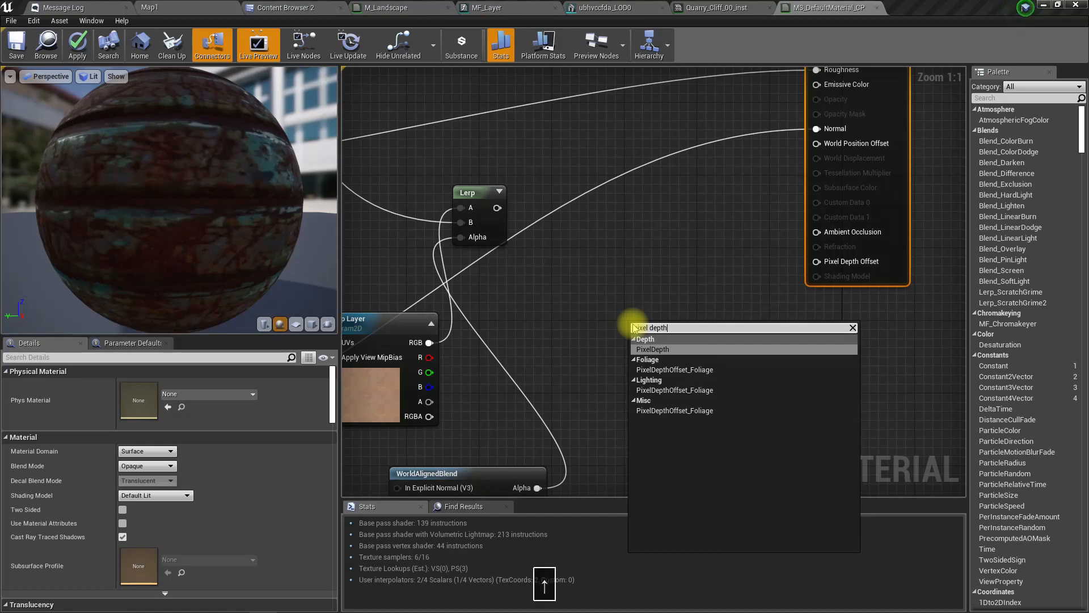
{"action": "key", "text": "Down"}
{"action": "key", "text": "Down"}
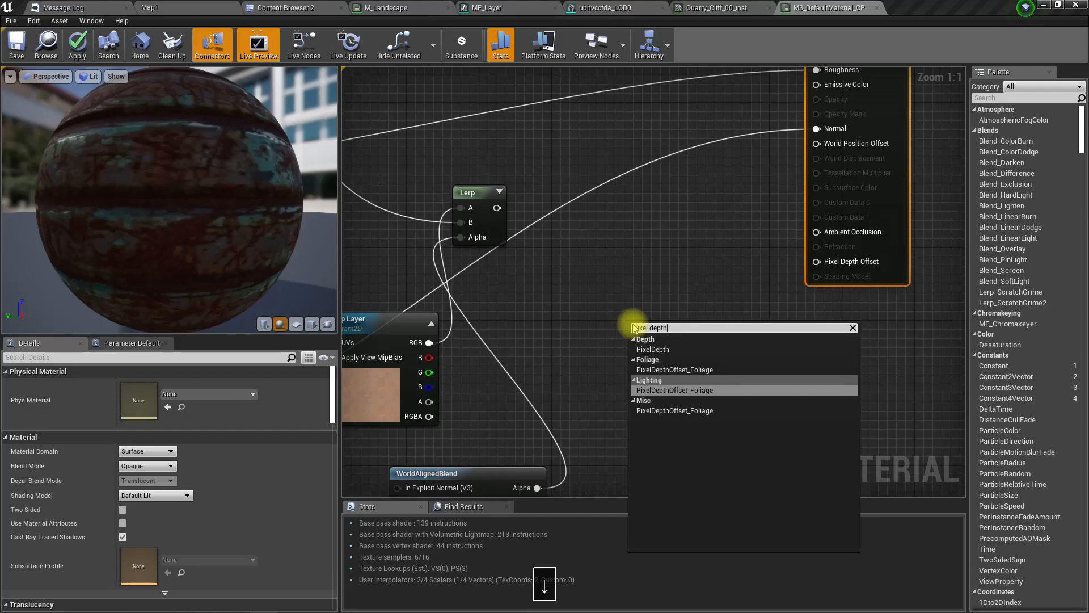
{"action": "key", "text": "Up"}
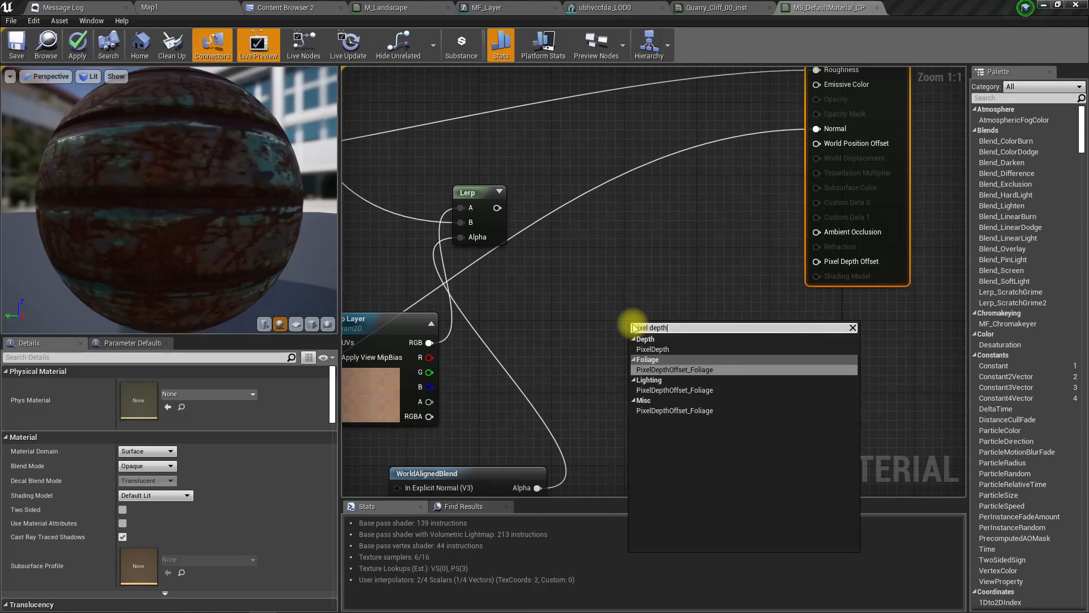
{"action": "key", "text": "Return"}
{"action": "key", "text": "Delete"}
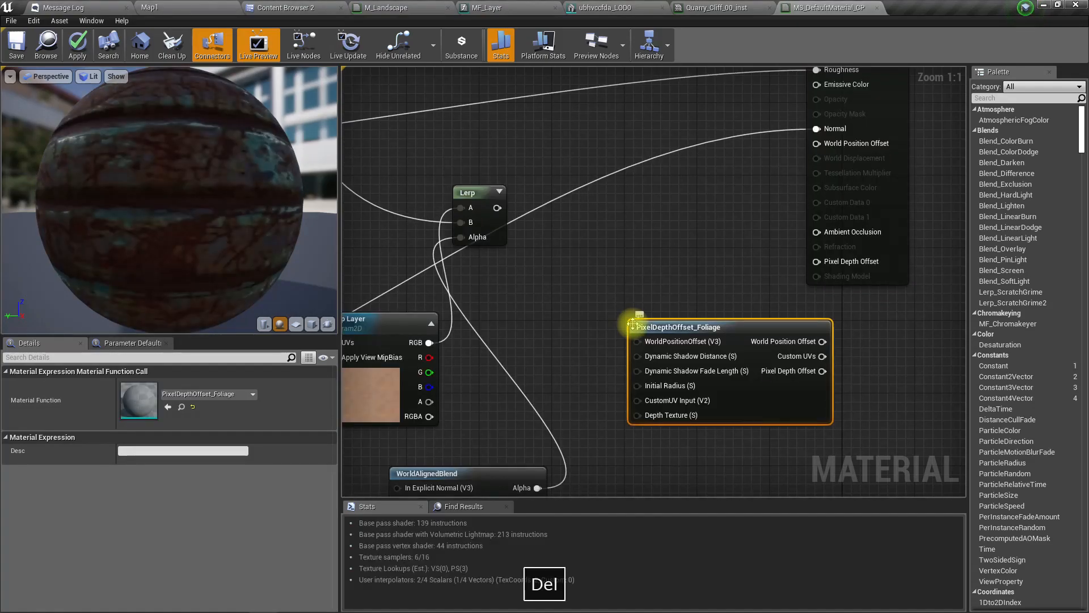
- Add a PixelDepth node below the material's output node
{"action": "right_click", "coordinate": [634, 324]}
{"action": "type", "text": "pixel dep"}
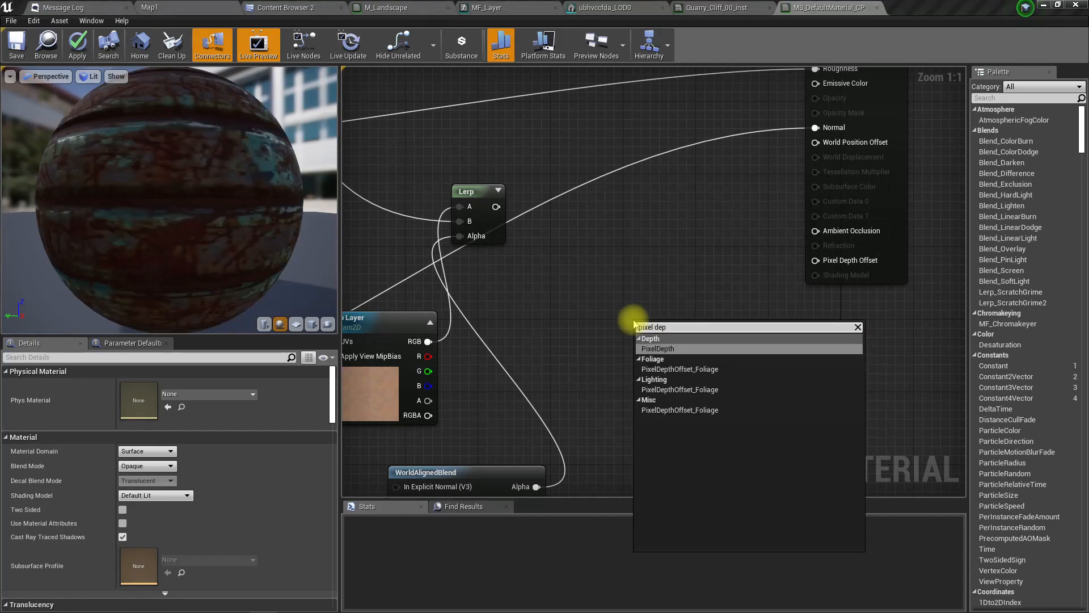
{"action": "key", "text": "Return"}
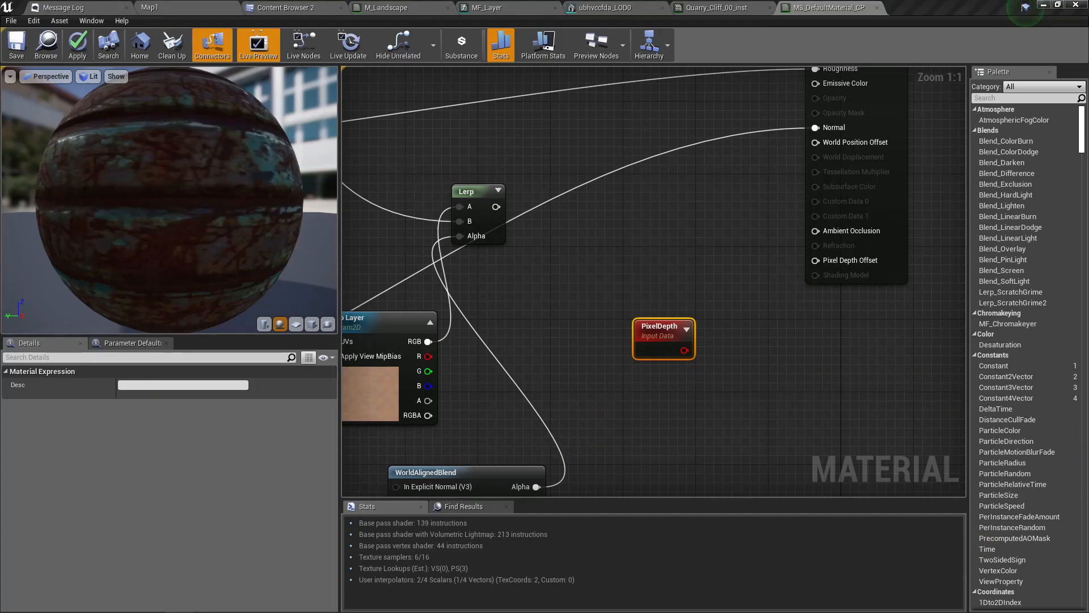
- Set the material's Blend Mode to Masked
{"action": "left_click", "coordinate": [886, 190]}
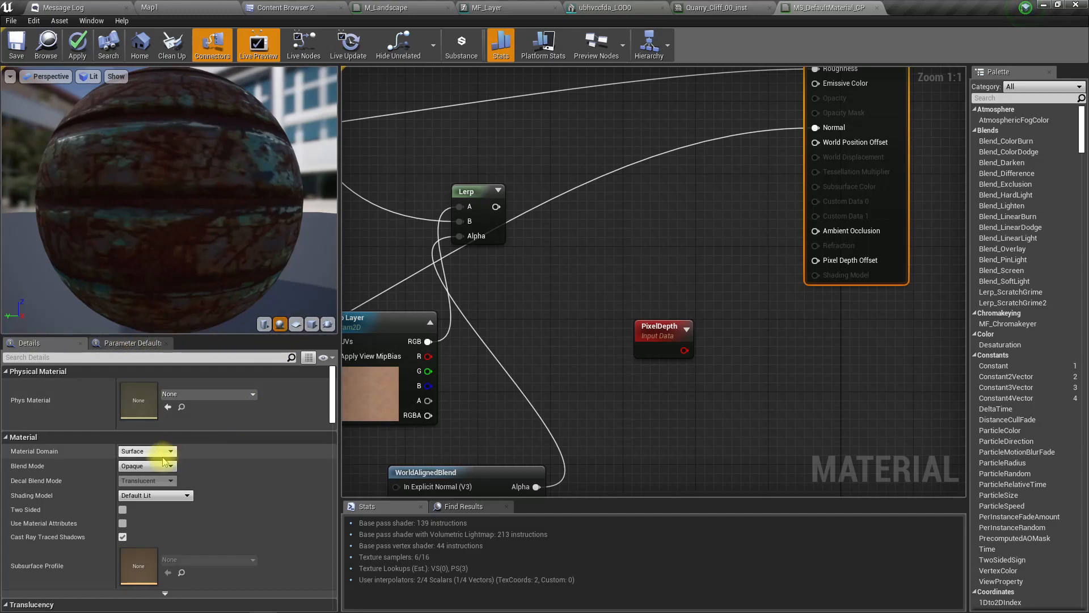
{"action": "left_click", "coordinate": [143, 467]}
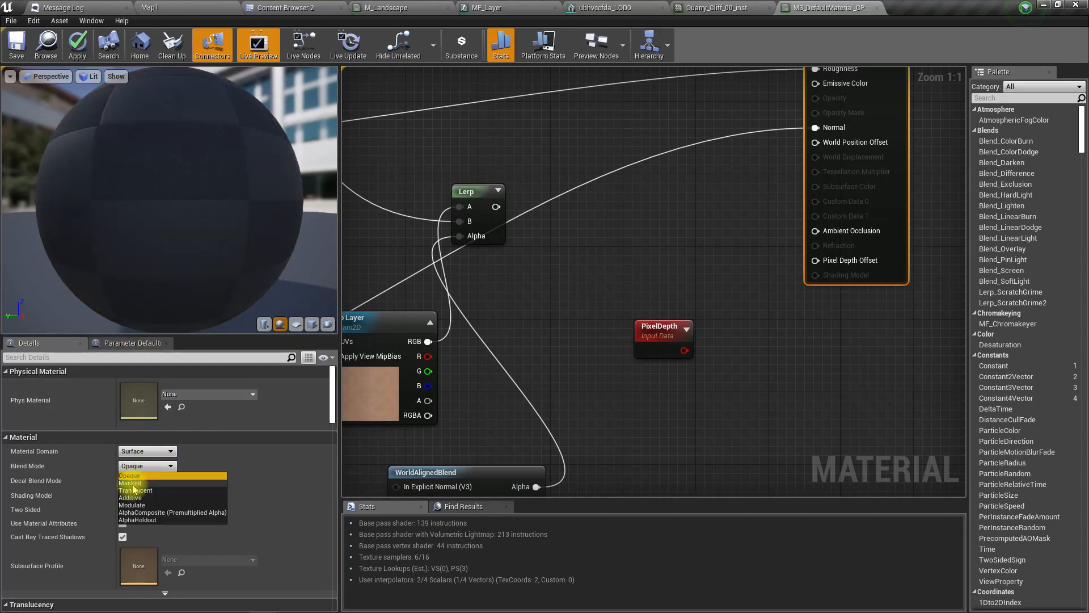
{"action": "left_click", "coordinate": [132, 483]}
- Search the node list for pixel depth, cancel the search and delete the existing PixelDepth node
{"action": "right_click", "coordinate": [576, 374]}
{"action": "type", "text": "pix"}
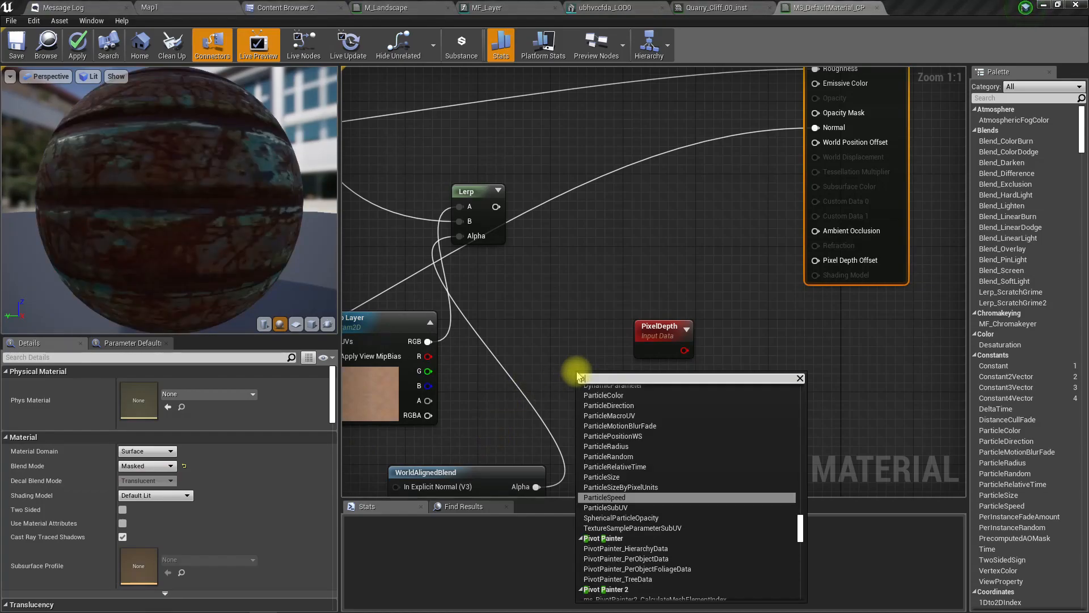
{"action": "type", "text": "el de"}
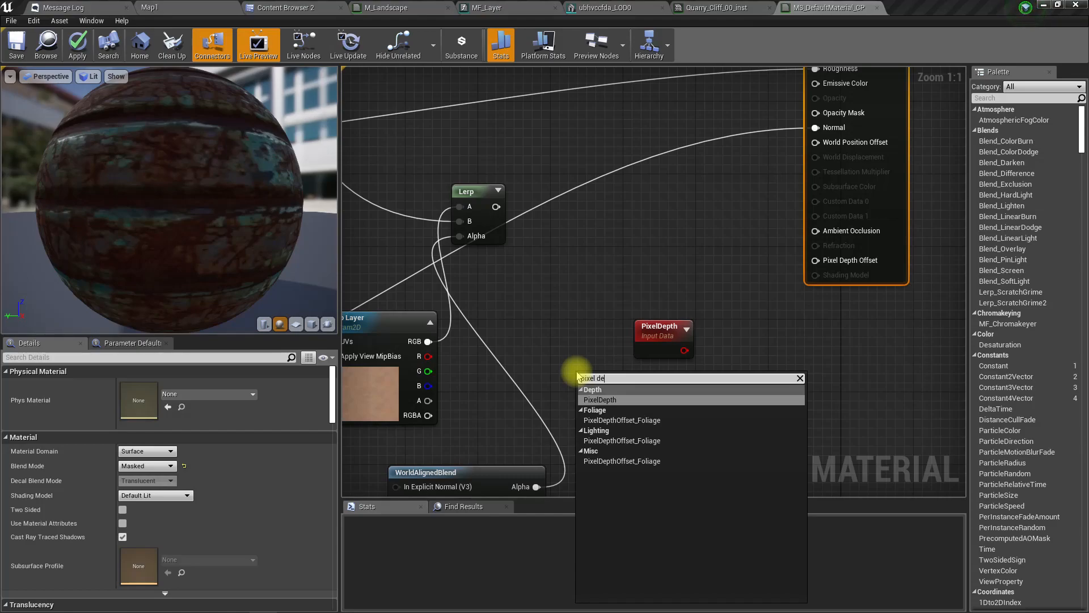
{"action": "key", "text": "Escape"}
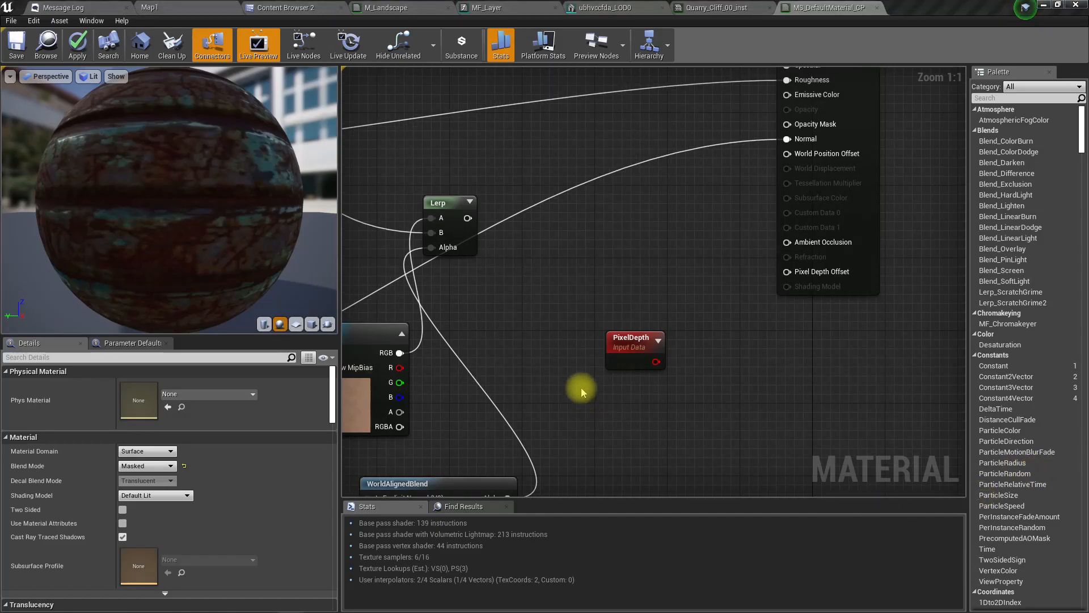
{"action": "left_click", "coordinate": [630, 340]}
{"action": "key", "text": "Delete"}
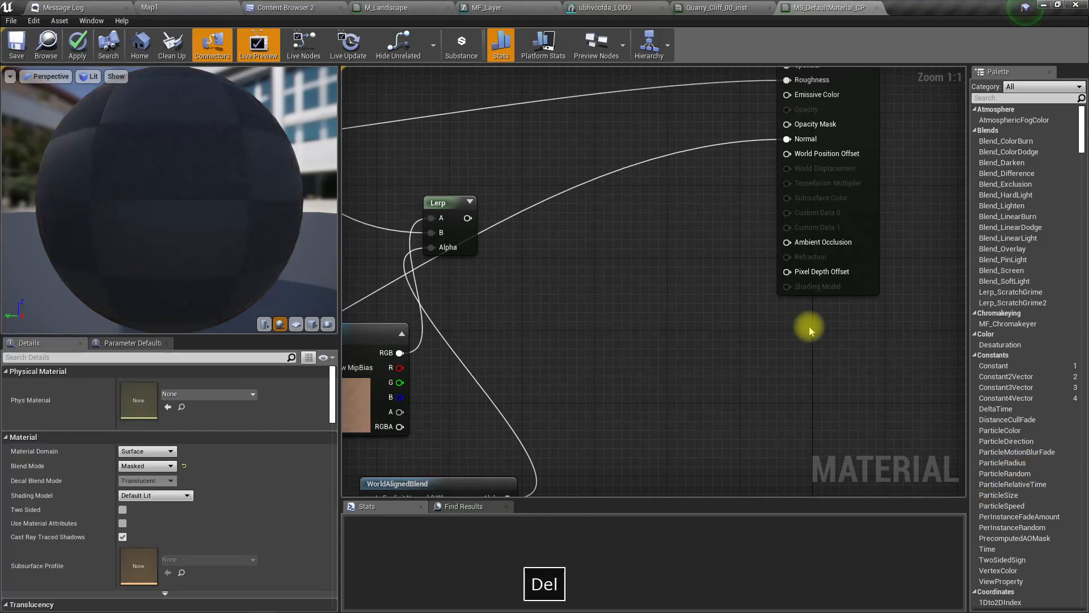
- Promote the output's Pixel Depth Offset input to a parameter, position its node below the Normal connection and apply the material
{"action": "right_click", "coordinate": [819, 272]}
{"action": "left_click", "coordinate": [827, 287]}
{"action": "right_click_drag", "start_coordinate": [729, 261], "coordinate": [658, 396]}
{"action": "left_click_drag", "start_coordinate": [689, 167], "coordinate": [575, 465]}
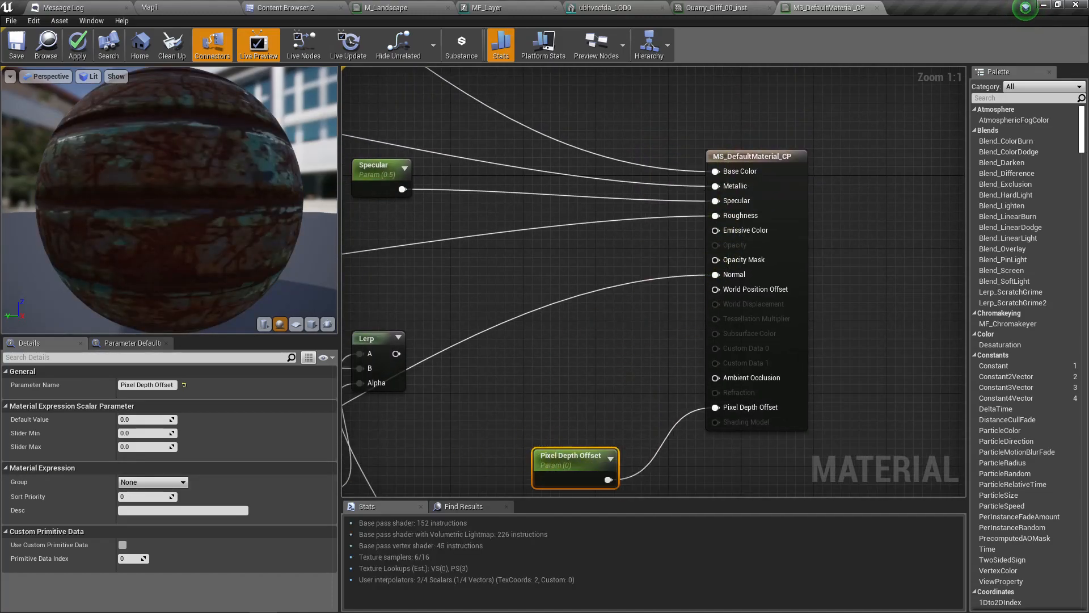
{"action": "right_click_drag", "start_coordinate": [586, 387], "coordinate": [576, 268]}
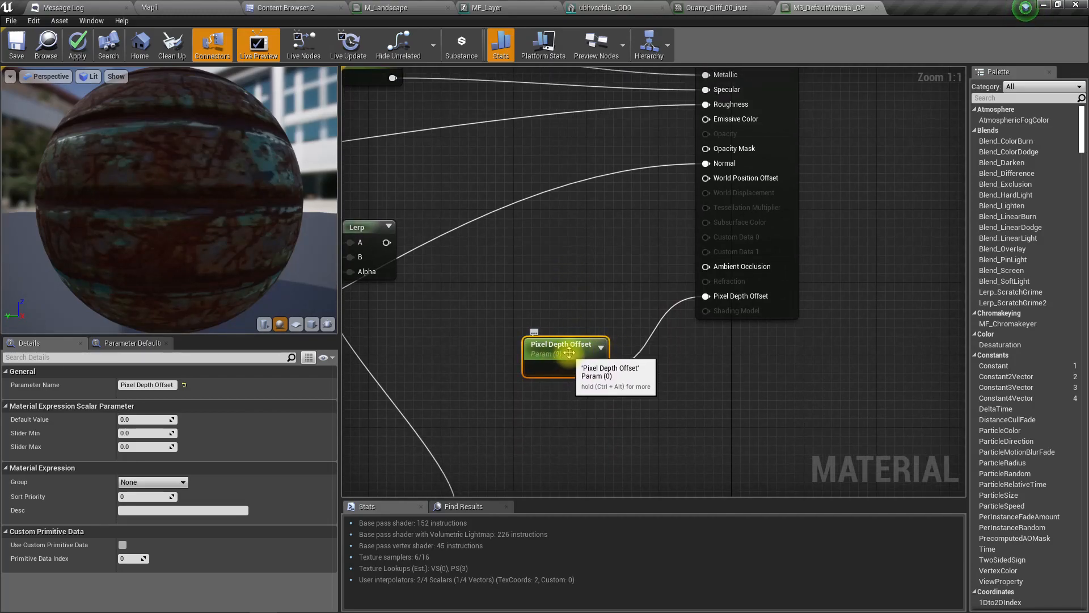
{"action": "left_click", "coordinate": [72, 54]}
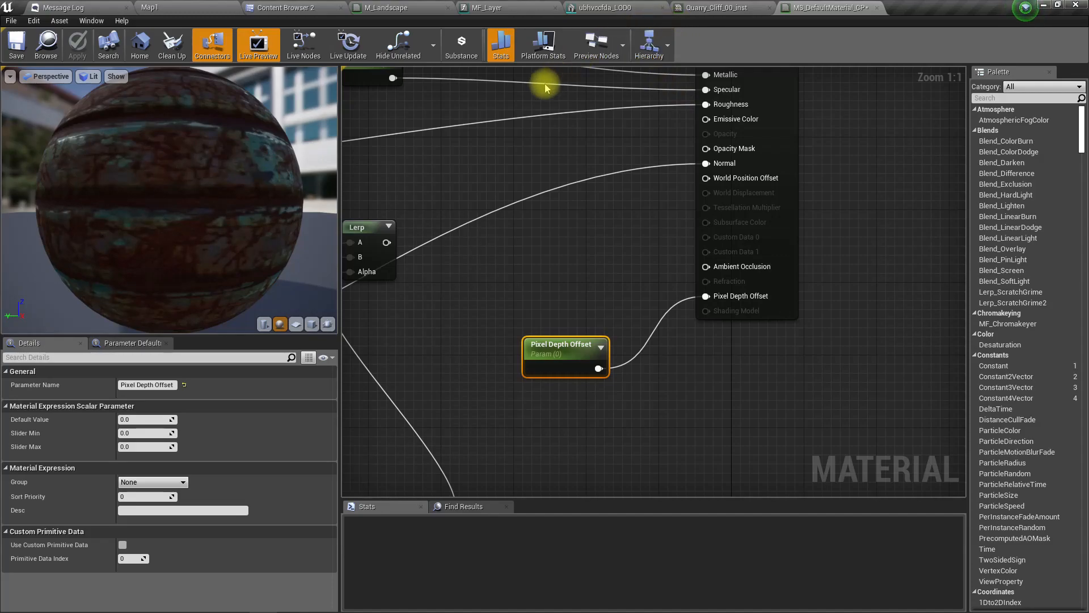
- Detach the Quarry_Cliff_00_inst material instance editor into its own floating window
{"action": "left_click", "coordinate": [195, 7]}
{"action": "scroll", "coordinate": [506, 232], "scroll_direction": "up", "scroll_amount": 3}
{"action": "left_click", "coordinate": [726, 8]}
{"action": "left_click_drag", "start_coordinate": [742, 11], "coordinate": [831, 321]}
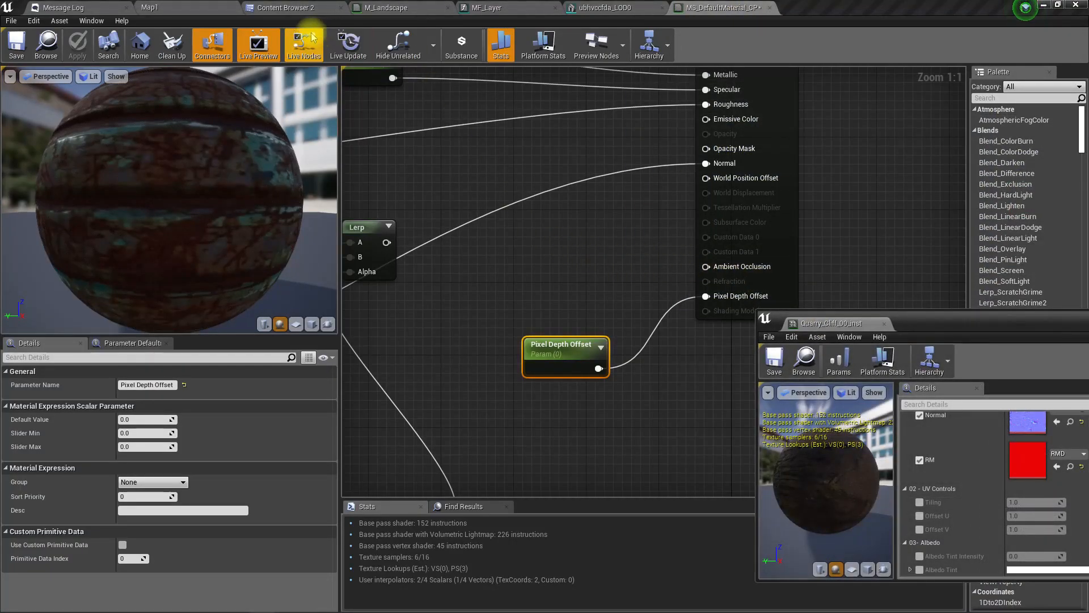
- Enable the Pixel Depth Offset override in the cliff material instance, try a value of about 0.32 in Map1 and reset it
{"action": "left_click", "coordinate": [218, 7]}
{"action": "right_click_drag", "start_coordinate": [555, 265], "coordinate": [533, 248]}
{"action": "scroll", "coordinate": [554, 263], "scroll_direction": "up", "scroll_amount": 3}
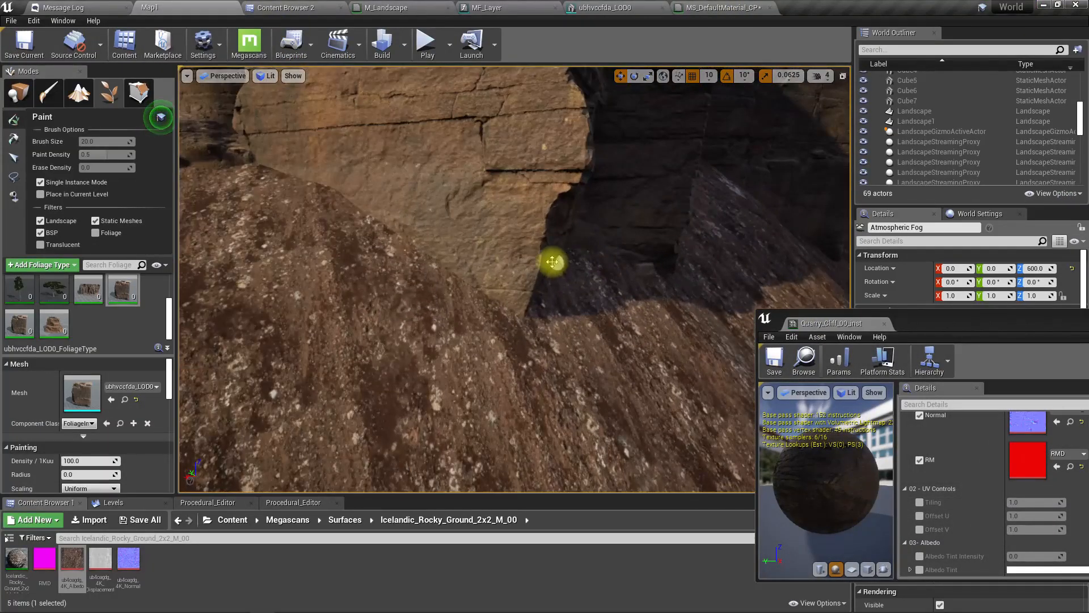
{"action": "scroll", "coordinate": [993, 470], "scroll_direction": "down", "scroll_amount": 5}
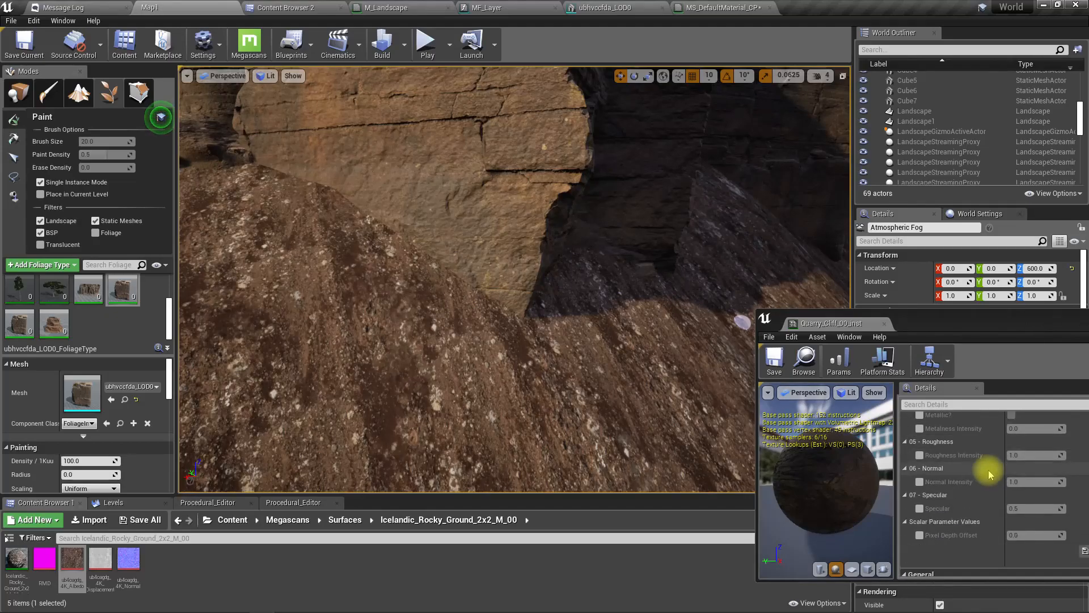
{"action": "left_click", "coordinate": [919, 535]}
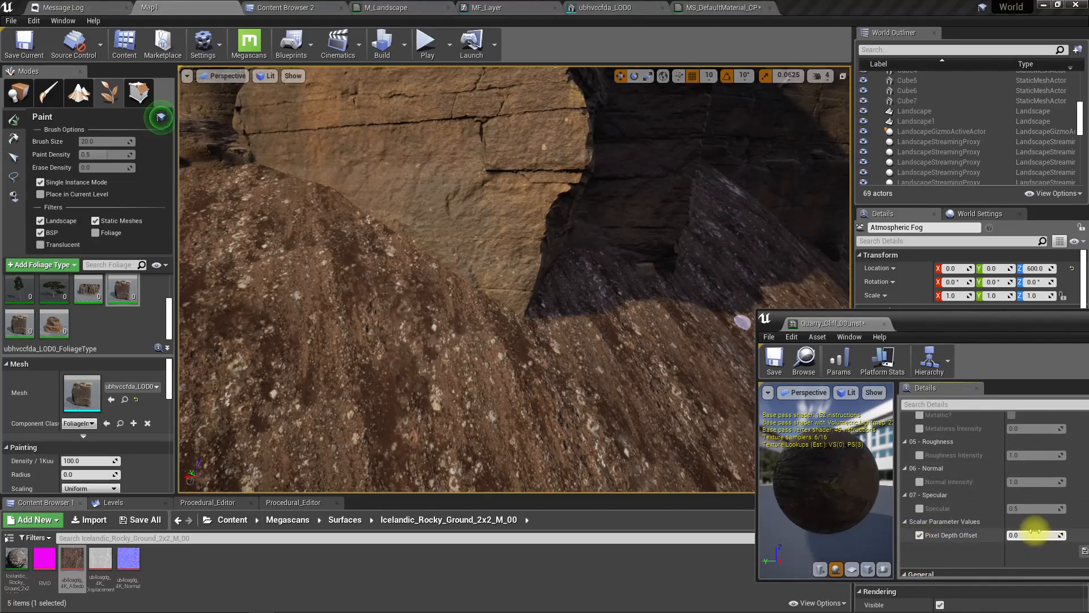
{"action": "mouse_move", "coordinate": [1032, 535]}
{"action": "left_mouse_down"}
{"action": "mouse_move", "coordinate": [1081, 535]}
{"action": "mouse_move", "coordinate": [1047, 534]}
{"action": "left_mouse_up"}
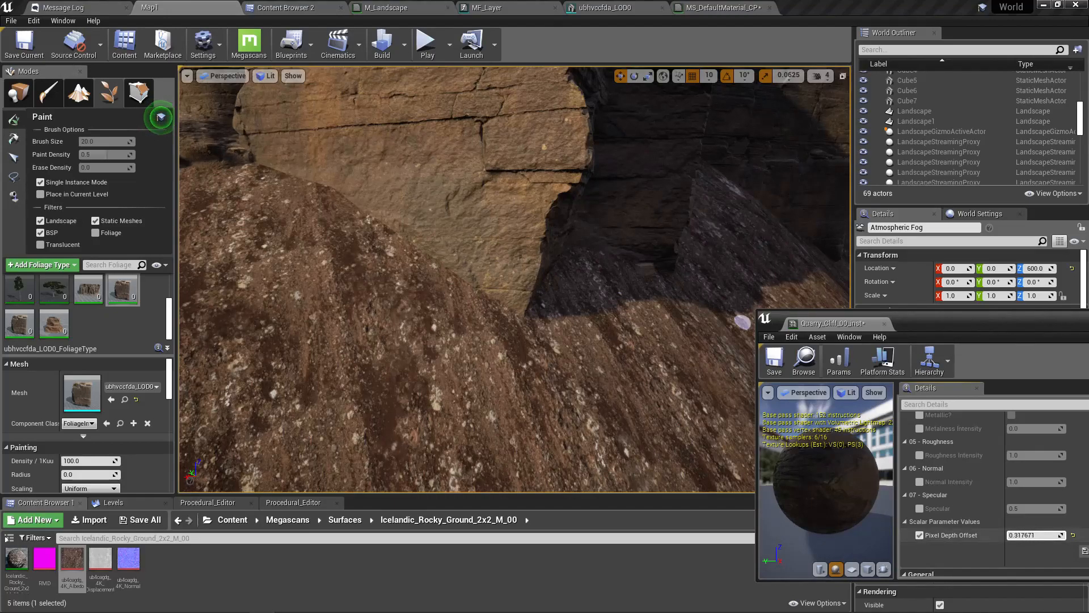
{"action": "left_click", "coordinate": [1073, 535]}
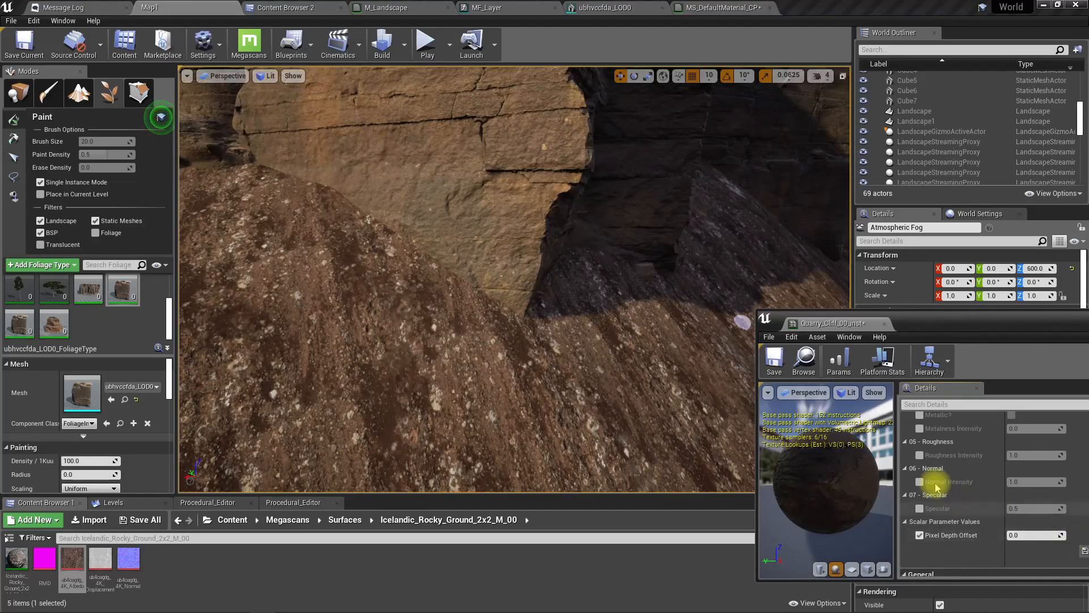
- Dock the cliff instance editor and add a DitherTemporalAA node above the Pixel Depth Offset parameter in MS_DefaultMaterial_CP
{"action": "left_click_drag", "start_coordinate": [832, 328], "coordinate": [808, 11]}
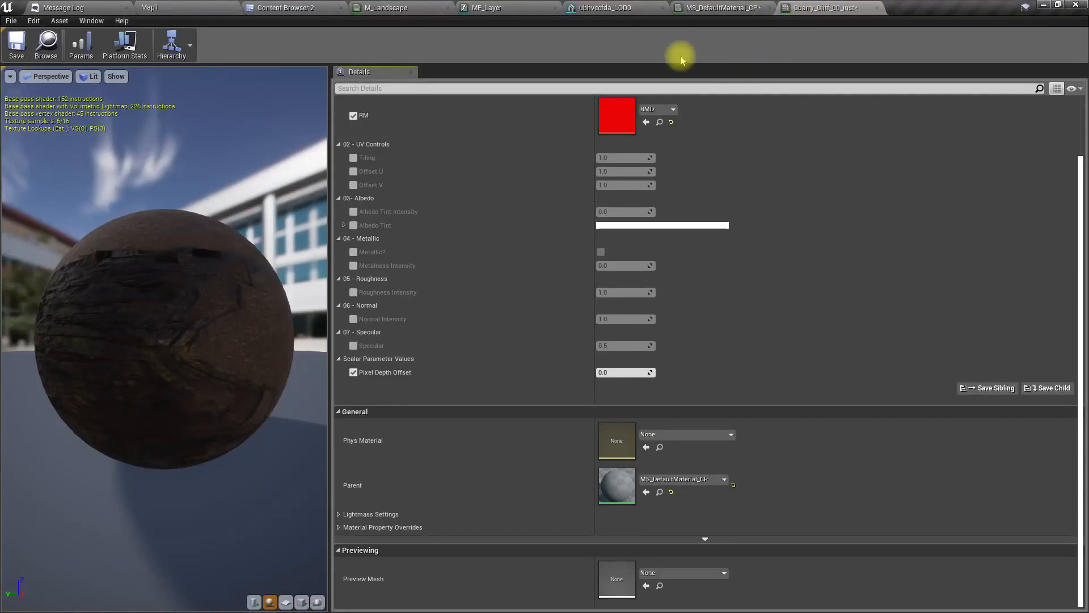
{"action": "left_click", "coordinate": [412, 7]}
{"action": "left_click", "coordinate": [709, 7]}
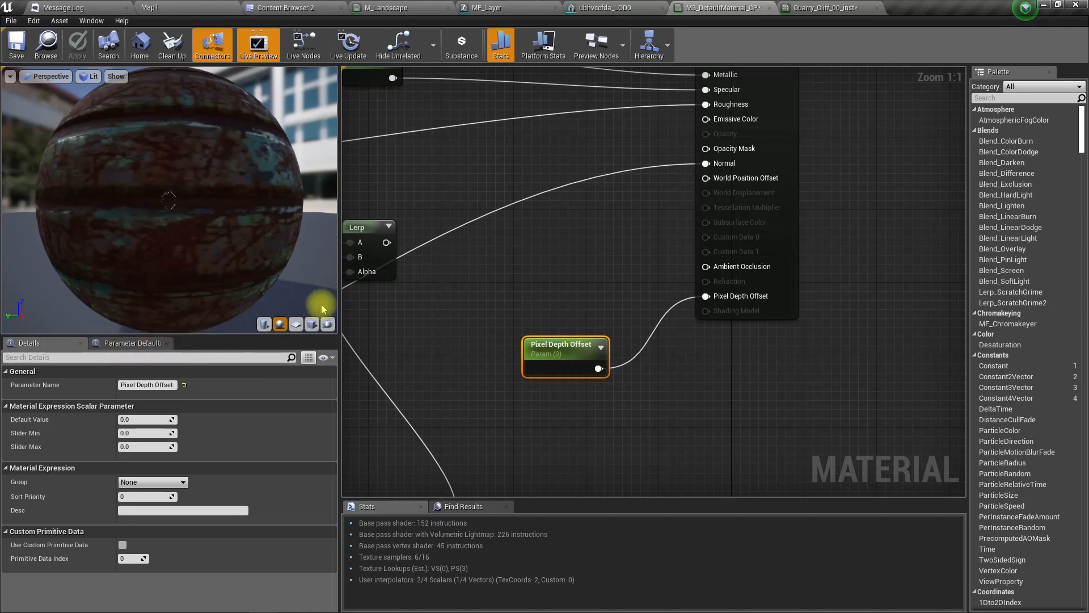
{"action": "right_click", "coordinate": [512, 286]}
{"action": "type", "text": "dither"}
{"action": "key", "text": "Return"}
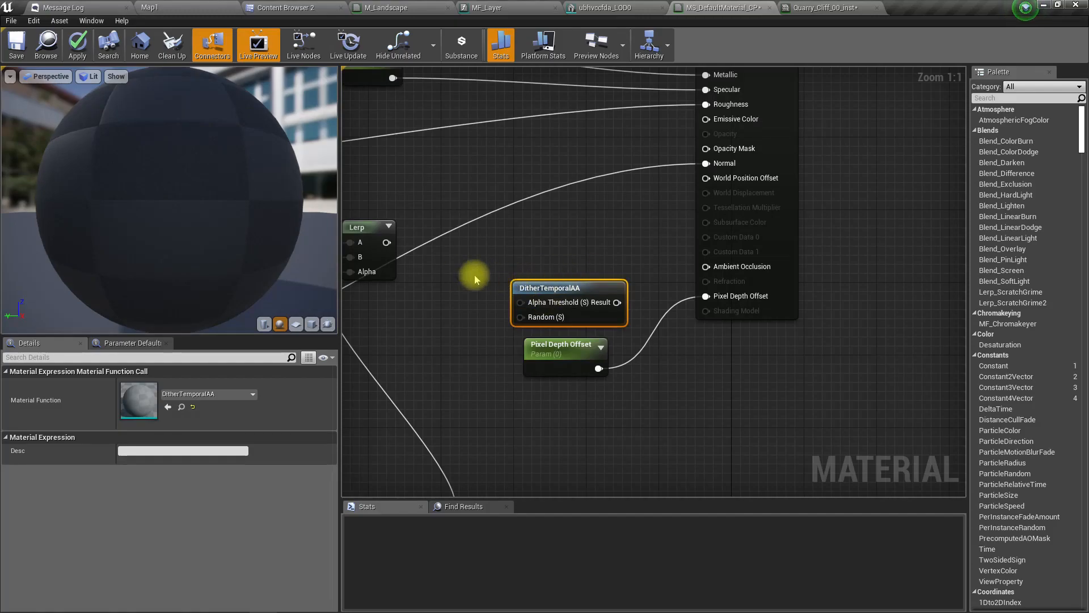
{"action": "left_click_drag", "start_coordinate": [532, 318], "coordinate": [462, 315]}
{"action": "type", "text": "rand"}
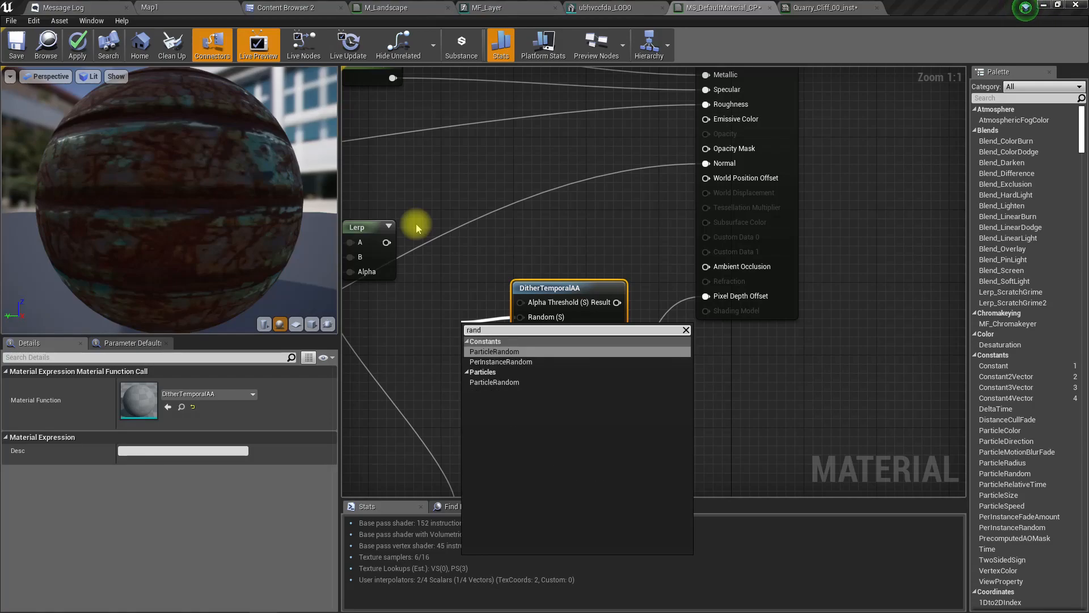
{"action": "key", "text": "Escape"}
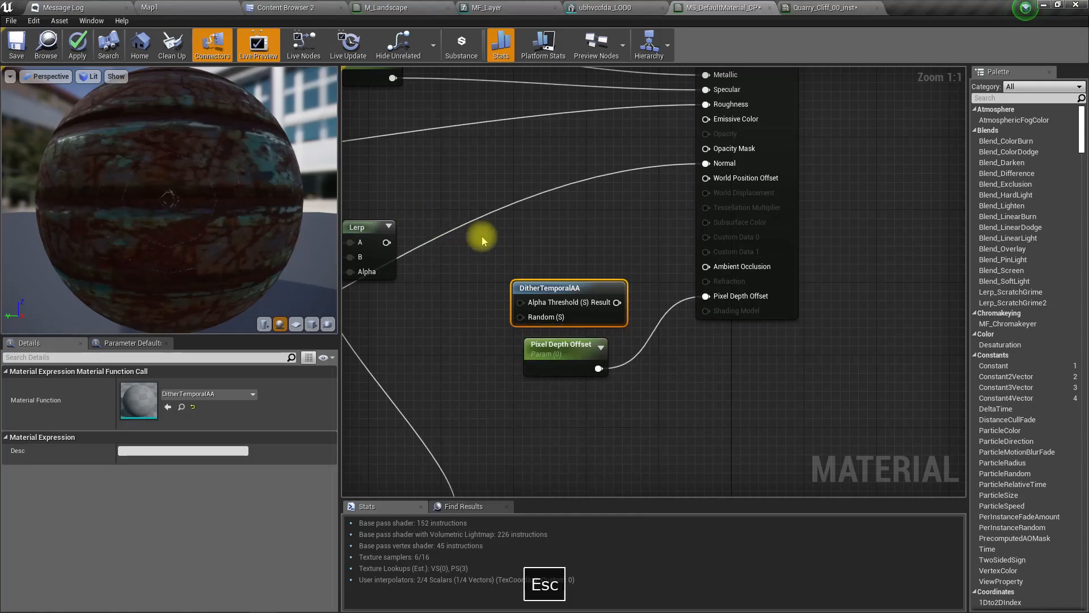
- Promote the DitherTemporalAA node's Random (S) input to a parameter and set its default value to 5
{"action": "right_click", "coordinate": [543, 319]}
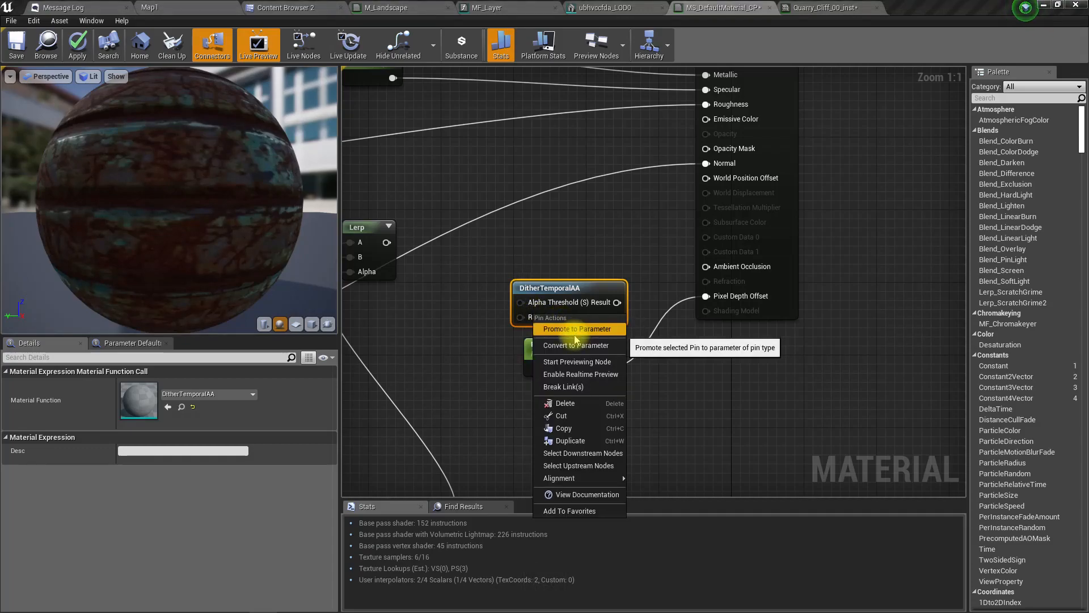
{"action": "left_click", "coordinate": [568, 329]}
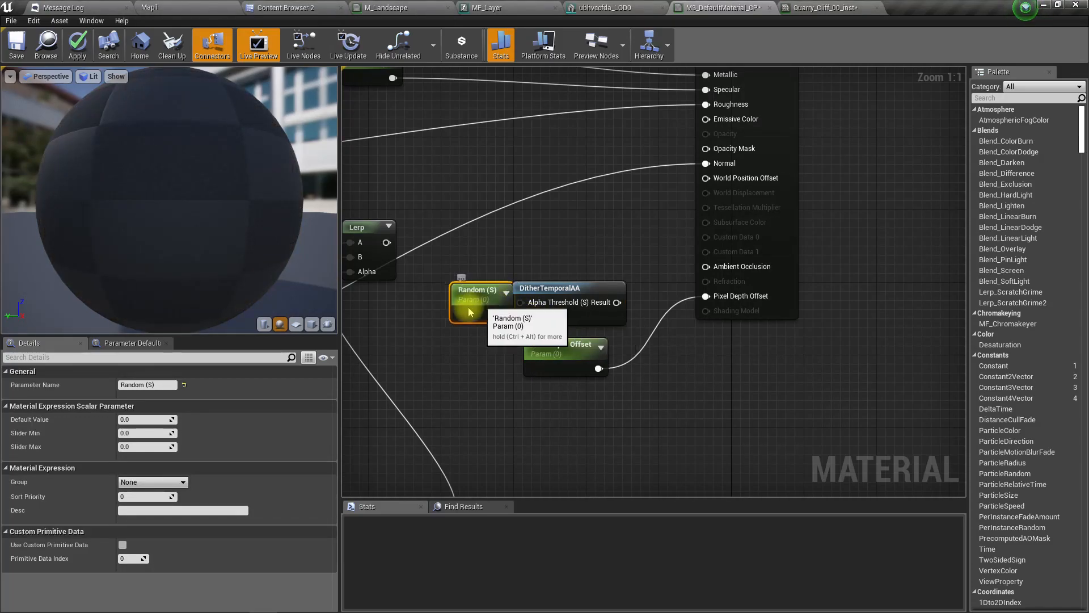
{"action": "left_click", "coordinate": [142, 418]}
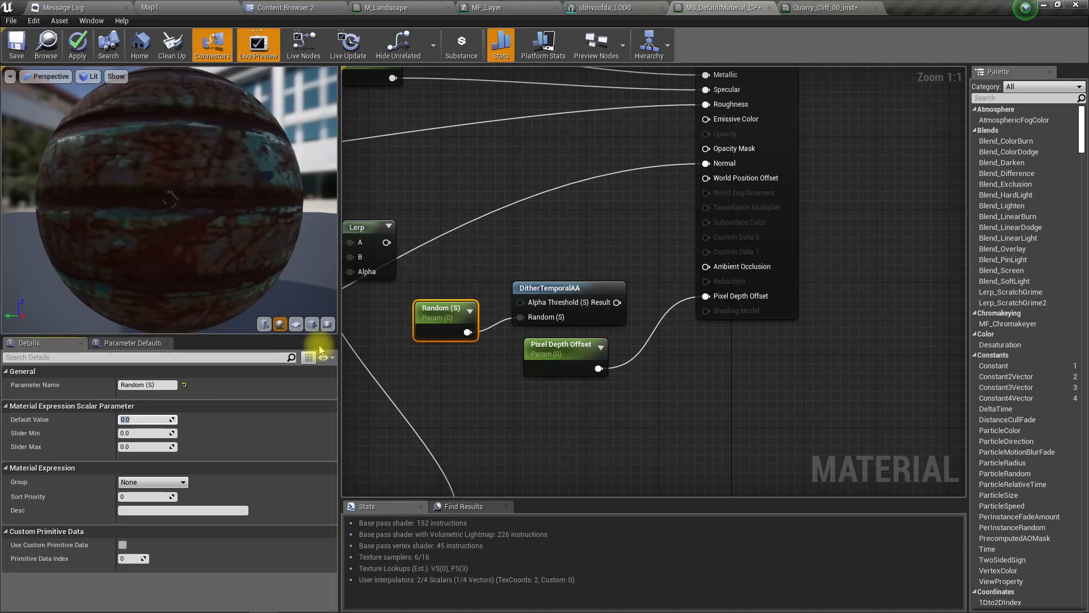
{"action": "type", "text": "5"}
{"action": "key", "text": "Return"}
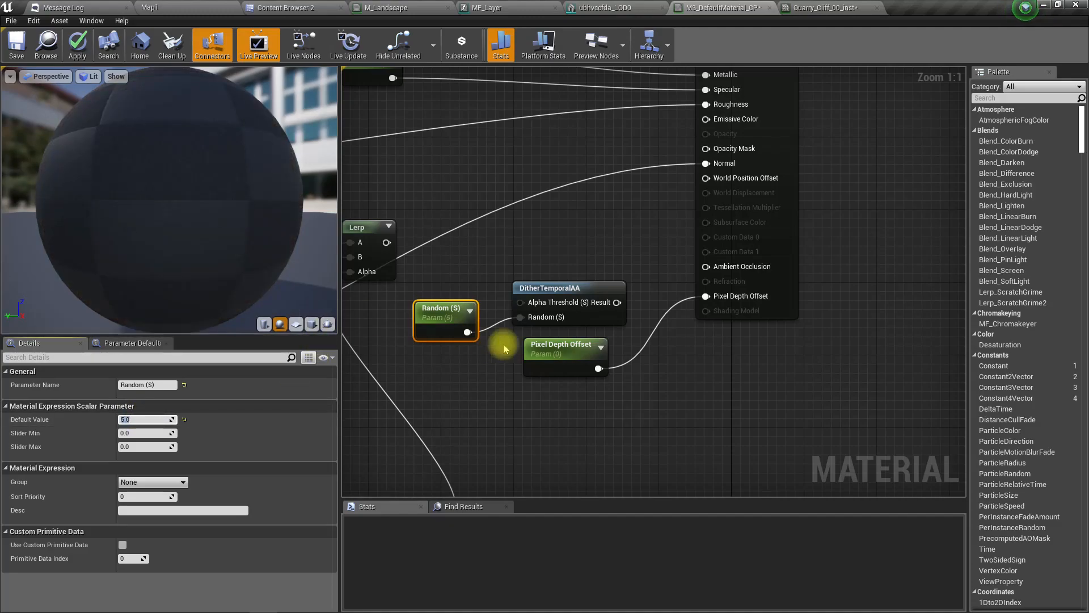
- Multiply the DitherTemporalAA result by the Pixel Depth Offset parameter, connect the product to the material's Pixel Depth Offset input and apply the material
{"action": "left_click_drag", "start_coordinate": [617, 302], "coordinate": [635, 320]}
{"action": "type", "text": "*"}
{"action": "key", "text": "Return"}
{"action": "left_click_drag", "start_coordinate": [596, 361], "coordinate": [586, 365]}
{"action": "left_click_drag", "start_coordinate": [677, 344], "coordinate": [707, 297]}
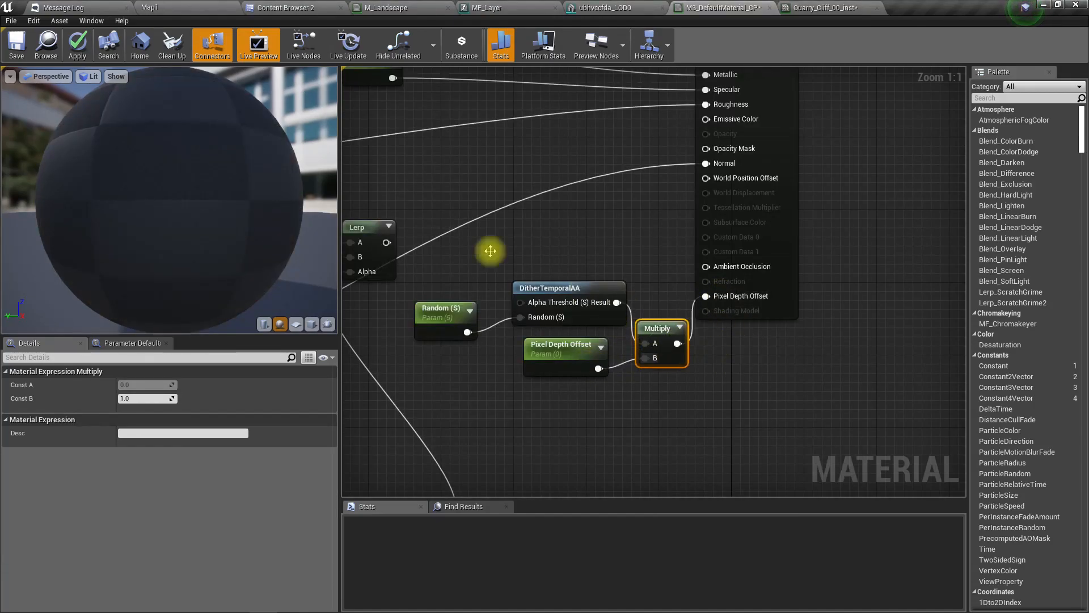
{"action": "left_click", "coordinate": [76, 43]}
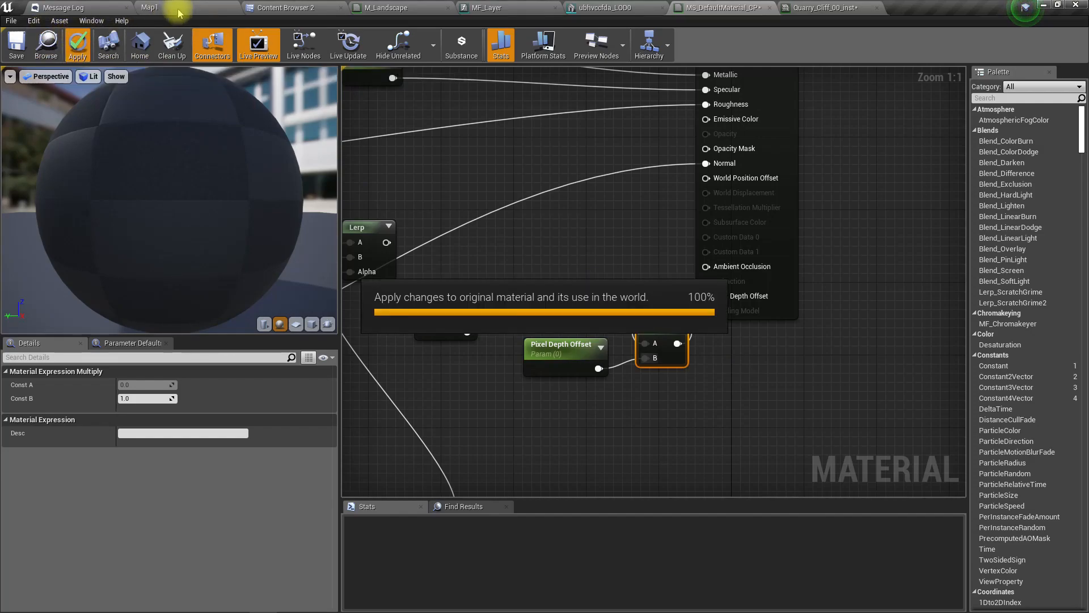
- Detach the Quarry_Cliff_00_inst editor into a floating window and bring up Map1 behind it
{"action": "left_click", "coordinate": [180, 5]}
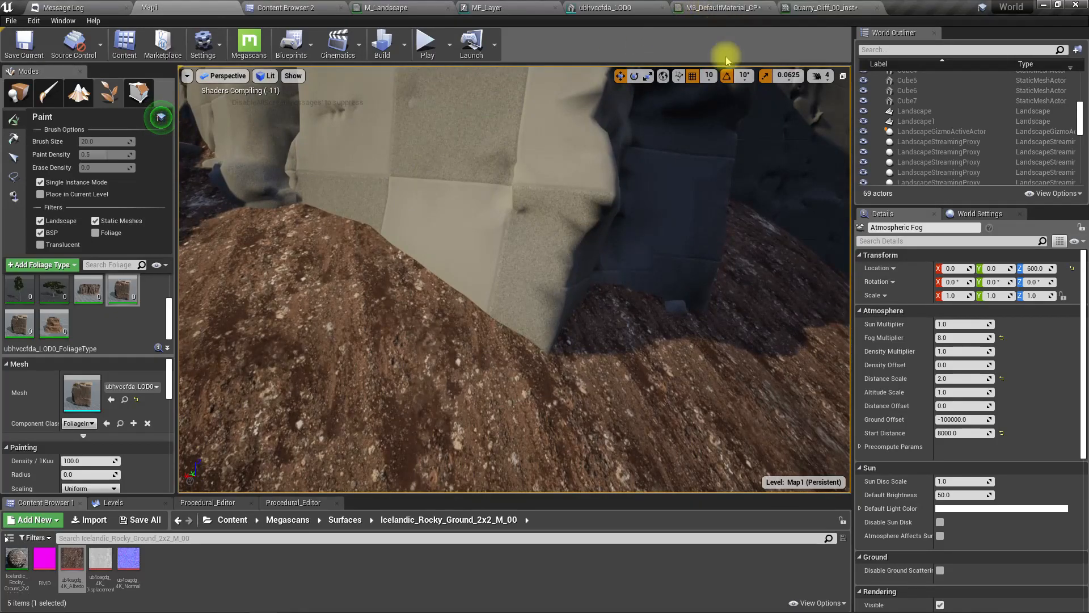
{"action": "left_click", "coordinate": [830, 8]}
{"action": "left_click_drag", "start_coordinate": [825, 73], "coordinate": [804, 225]}
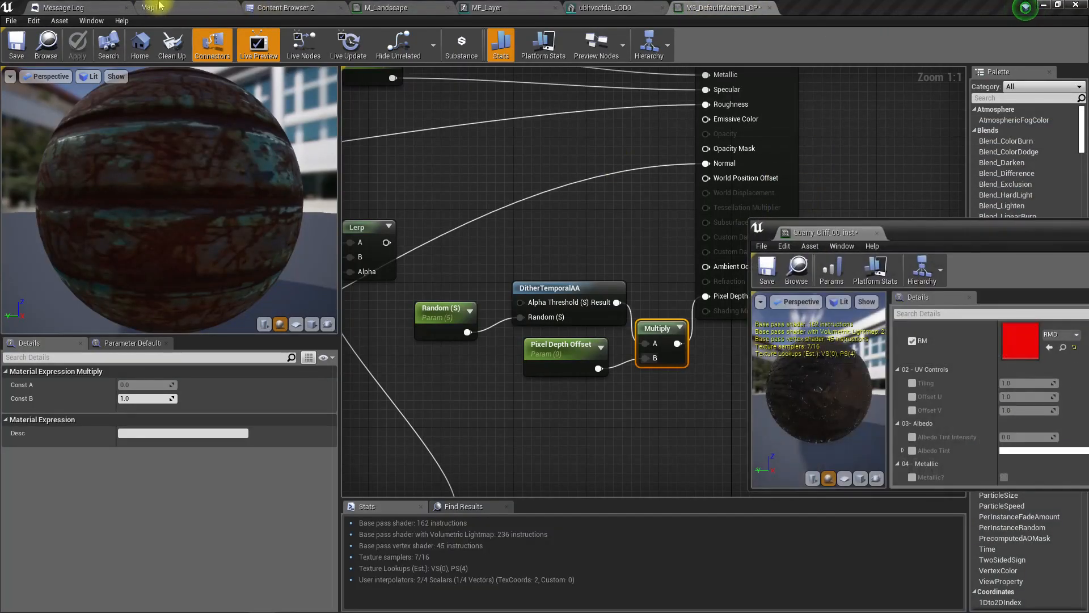
{"action": "left_click", "coordinate": [170, 6]}
- Switch the level editor to Place mode and set the cliff instance's Pixel Depth Offset to about 4.62
{"action": "right_click_drag", "start_coordinate": [452, 189], "coordinate": [161, 117]}
{"action": "right_click_drag", "start_coordinate": [514, 278], "coordinate": [482, 324]}
{"action": "scroll", "coordinate": [452, 185], "scroll_direction": "up", "scroll_amount": 4}
{"action": "right_click_drag", "start_coordinate": [452, 185], "coordinate": [465, 158]}
{"action": "left_click", "coordinate": [18, 91]}
{"action": "right_click_drag", "start_coordinate": [510, 284], "coordinate": [510, 244]}
{"action": "scroll", "coordinate": [975, 453], "scroll_direction": "down", "scroll_amount": 10}
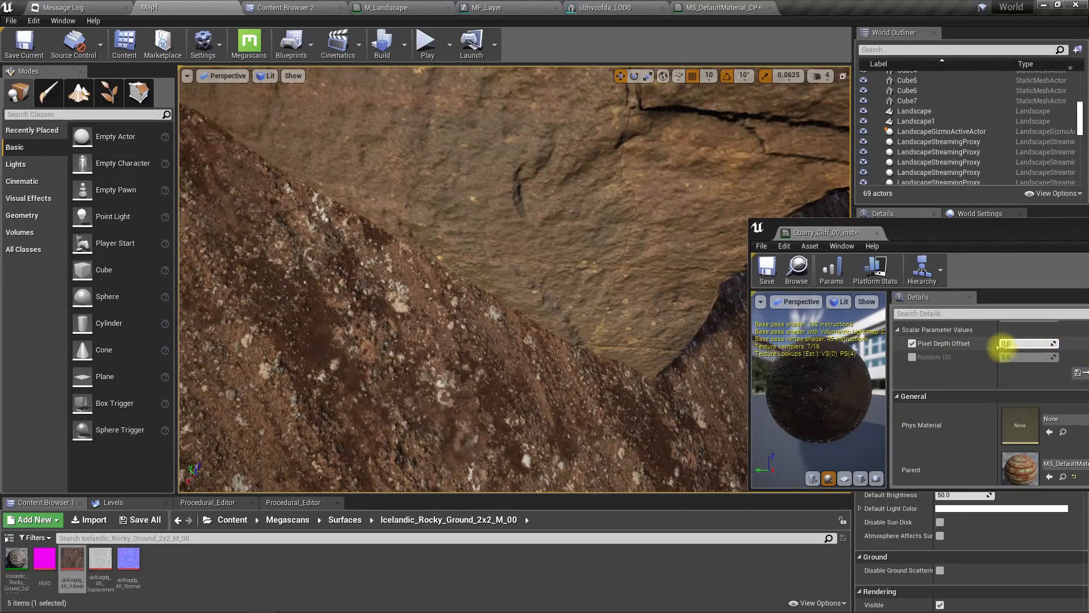
{"action": "mouse_move", "coordinate": [1004, 343]}
{"action": "left_mouse_down"}
{"action": "mouse_move", "coordinate": [1038, 343]}
{"action": "mouse_move", "coordinate": [1024, 343]}
{"action": "left_mouse_up"}
- Examine the seam between the quarry cliff and the rocky landscape from close up and farther away
{"action": "mouse_move", "coordinate": [233, 243]}
{"action": "right_mouse_down"}
{"action": "mouse_move", "coordinate": [244, 232]}
{"action": "mouse_move", "coordinate": [250, 255]}
{"action": "mouse_move", "coordinate": [233, 243]}
{"action": "right_mouse_up"}
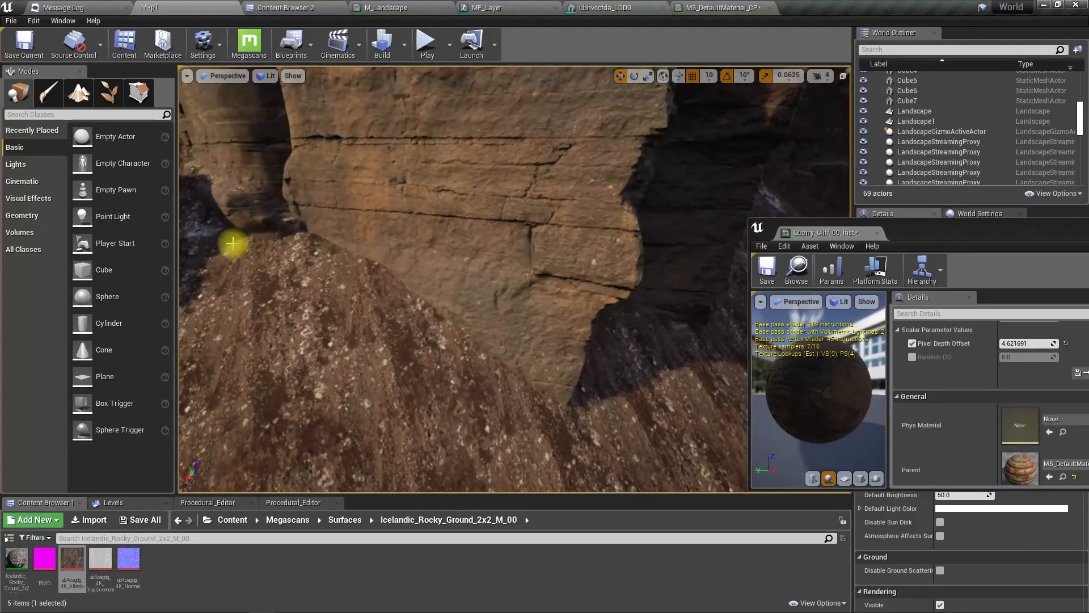
{"action": "scroll", "coordinate": [350, 279], "scroll_direction": "up", "scroll_amount": 3}
{"action": "right_click_drag", "start_coordinate": [351, 278], "coordinate": [270, 289]}
{"action": "scroll", "coordinate": [345, 270], "scroll_direction": "up", "scroll_amount": 3}
{"action": "scroll", "coordinate": [344, 264], "scroll_direction": "down", "scroll_amount": 3}
{"action": "scroll", "coordinate": [340, 259], "scroll_direction": "up", "scroll_amount": 3}
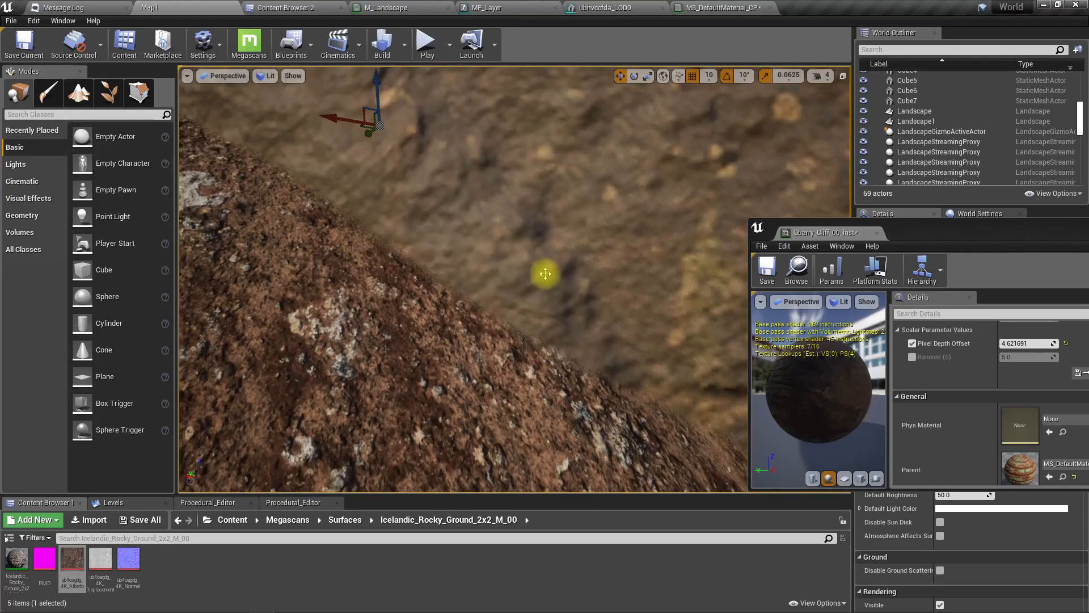
{"action": "scroll", "coordinate": [545, 273], "scroll_direction": "down", "scroll_amount": 3}
{"action": "scroll", "coordinate": [532, 278], "scroll_direction": "up", "scroll_amount": 1}
{"action": "mouse_move", "coordinate": [531, 277]}
{"action": "right_mouse_down"}
{"action": "mouse_move", "coordinate": [457, 264]}
{"action": "mouse_move", "coordinate": [531, 272]}
{"action": "right_mouse_up"}
{"action": "key", "text": "d"}
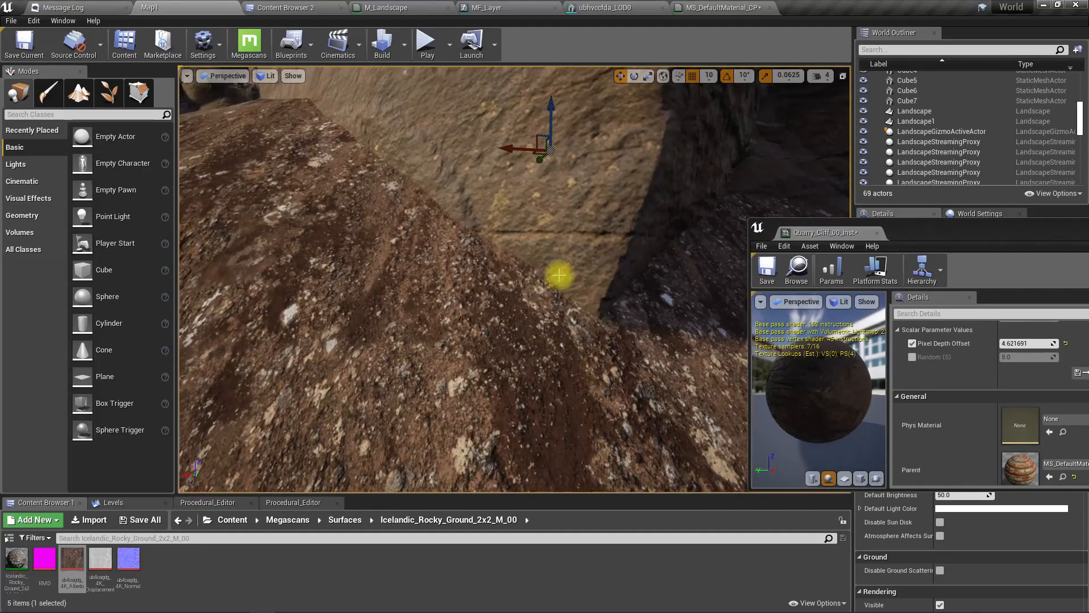
- Enable the Random (S) override in the cliff instance, try a value of about -284 and set it to 1
{"action": "left_click", "coordinate": [912, 357]}
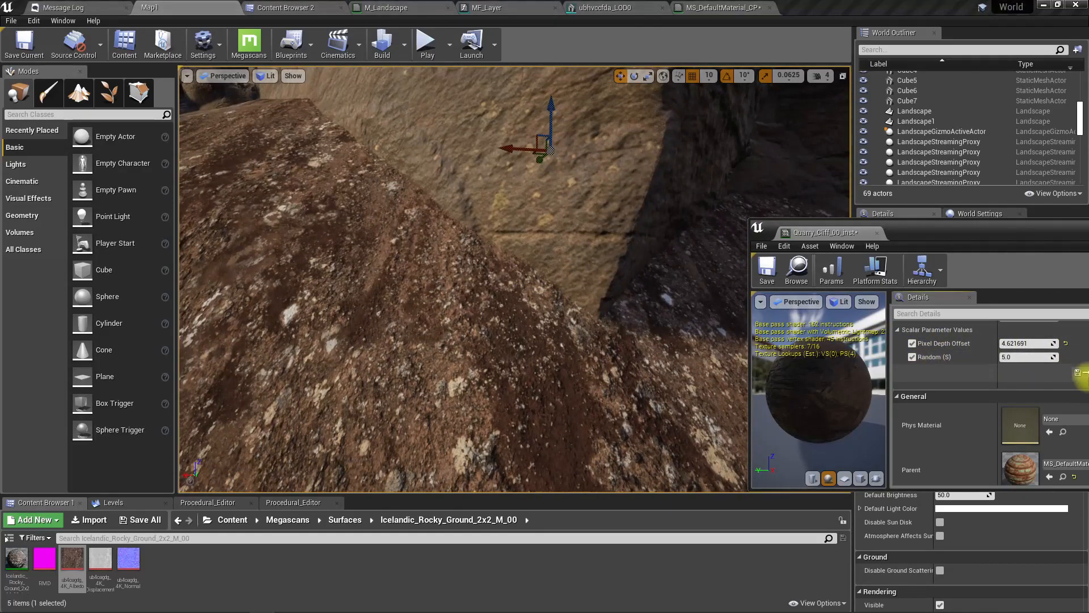
{"action": "left_click_drag", "start_coordinate": [1035, 363], "coordinate": [993, 363]}
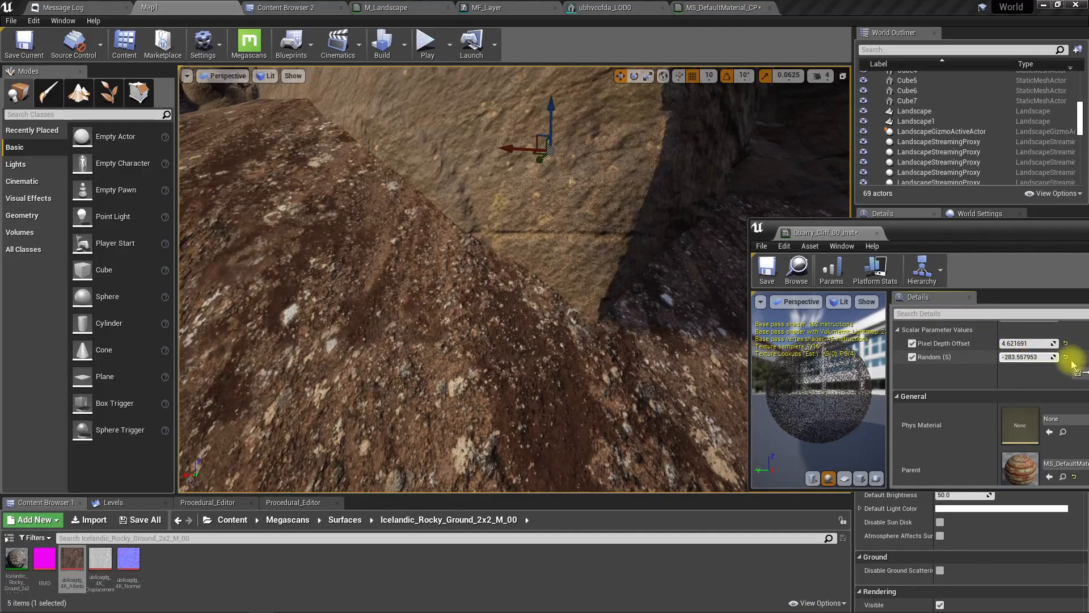
{"action": "left_click", "coordinate": [1065, 357]}
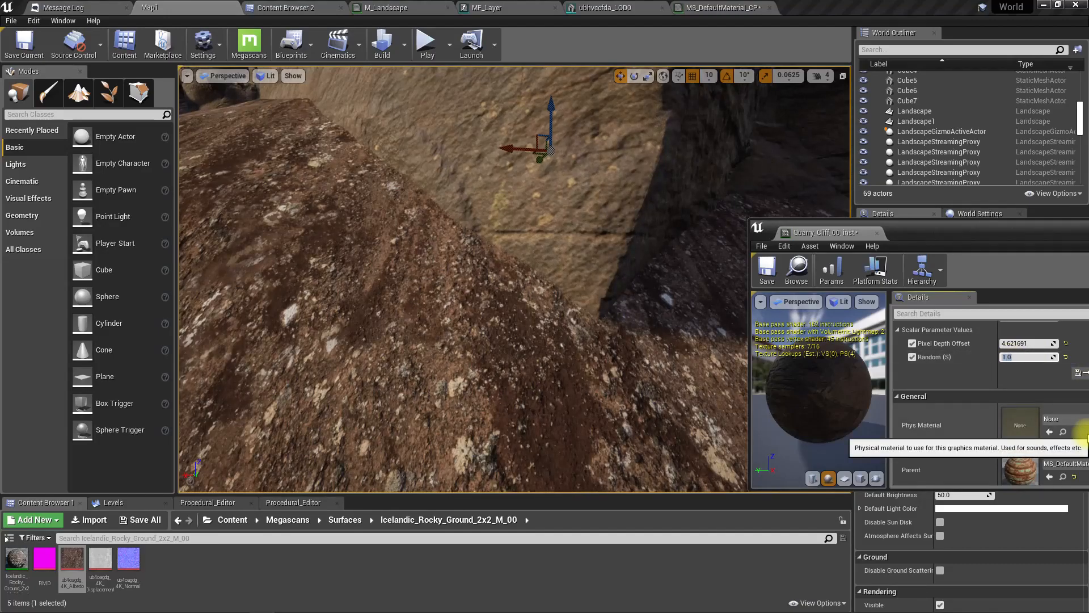
- Try a Pixel Depth Offset of about 25.6 on the cliff instance and inspect the seam with the ground
{"action": "left_click_drag", "start_coordinate": [1002, 343], "coordinate": [1066, 343]}
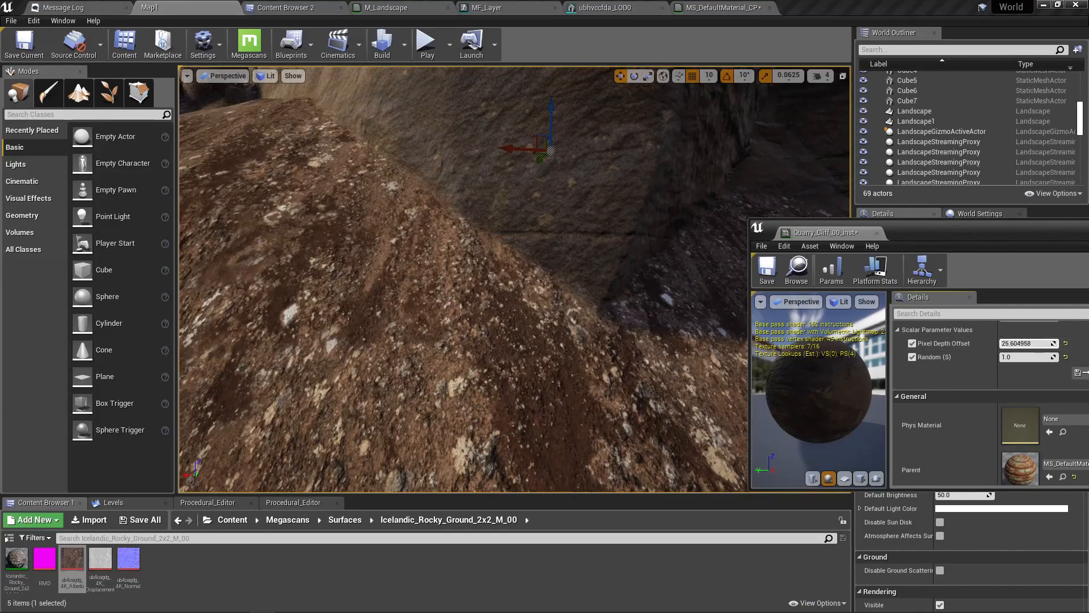
{"action": "right_click_drag", "start_coordinate": [509, 311], "coordinate": [634, 176]}
{"action": "mouse_move", "coordinate": [233, 328]}
{"action": "right_mouse_down"}
{"action": "mouse_move", "coordinate": [205, 306]}
{"action": "mouse_move", "coordinate": [190, 312]}
{"action": "mouse_move", "coordinate": [187, 239]}
{"action": "mouse_move", "coordinate": [185, 304]}
{"action": "mouse_move", "coordinate": [227, 375]}
{"action": "mouse_move", "coordinate": [245, 340]}
{"action": "right_mouse_up"}
{"action": "key", "text": "s"}
{"action": "key", "text": "w"}
{"action": "key", "text": "s"}
{"action": "key", "text": "w"}
{"action": "scroll", "coordinate": [520, 352], "scroll_direction": "up", "scroll_amount": 3}
{"action": "right_click_drag", "start_coordinate": [520, 352], "coordinate": [520, 425]}
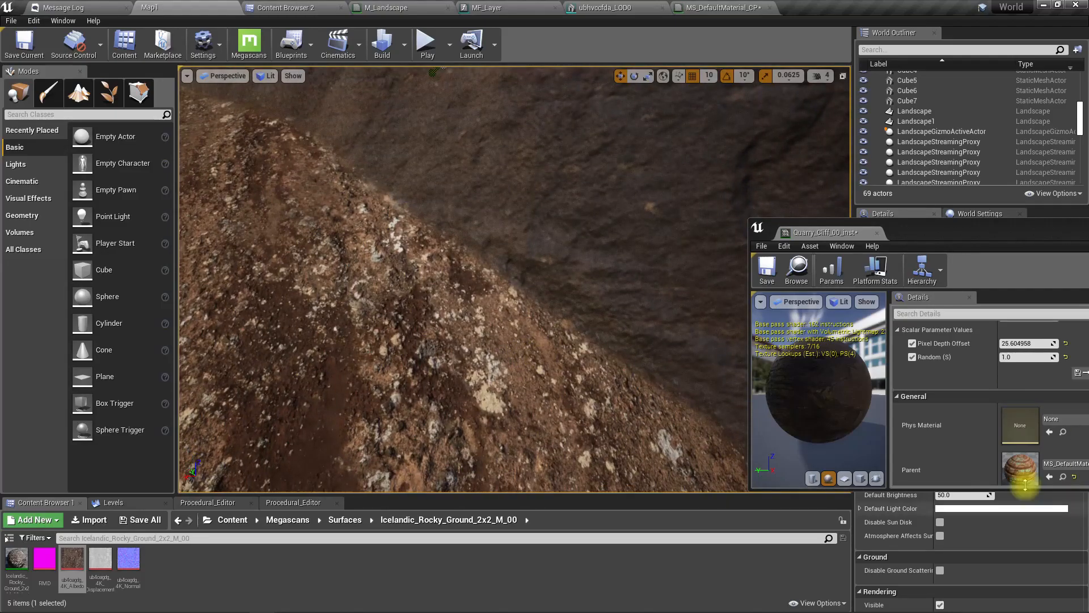
- Try a Pixel Depth Offset of 5 on the cliff instance, set Random (S) to 2 and raise the offset to about 8.47
{"action": "left_click", "coordinate": [1066, 344]}
{"action": "left_click", "coordinate": [1038, 343]}
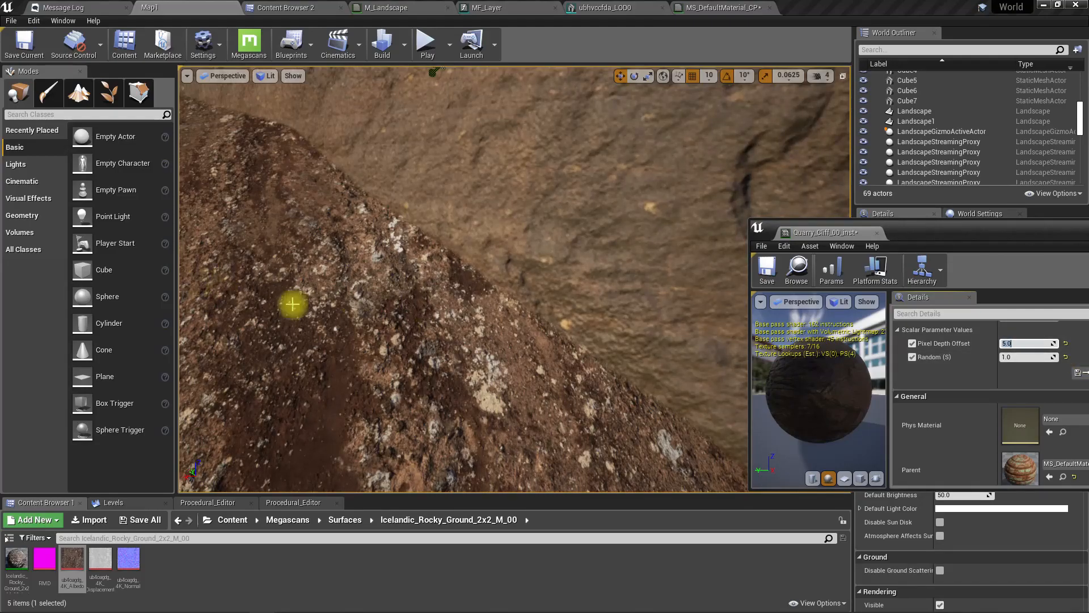
{"action": "left_click", "coordinate": [1029, 363]}
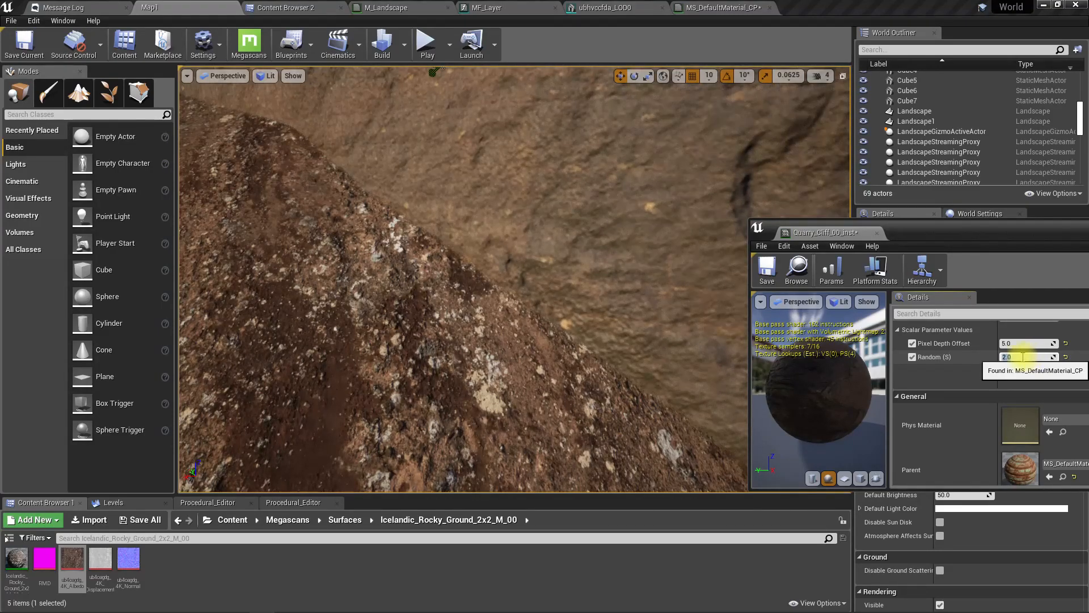
{"action": "left_click_drag", "start_coordinate": [1016, 343], "coordinate": [1044, 343]}
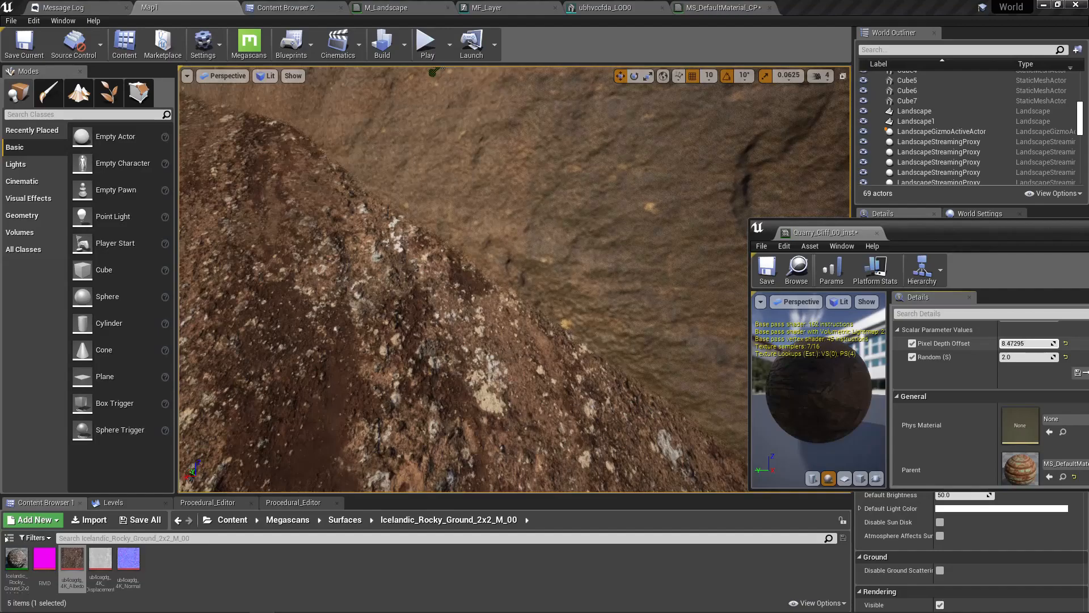
- Examine how the cliff bases blend into the rocky ground from several distances
{"action": "key", "text": "s"}
{"action": "right_click_drag", "start_coordinate": [411, 271], "coordinate": [454, 258]}
{"action": "key", "text": "w"}
{"action": "key", "text": "s"}
{"action": "key", "text": "s"}
{"action": "key", "text": "w"}
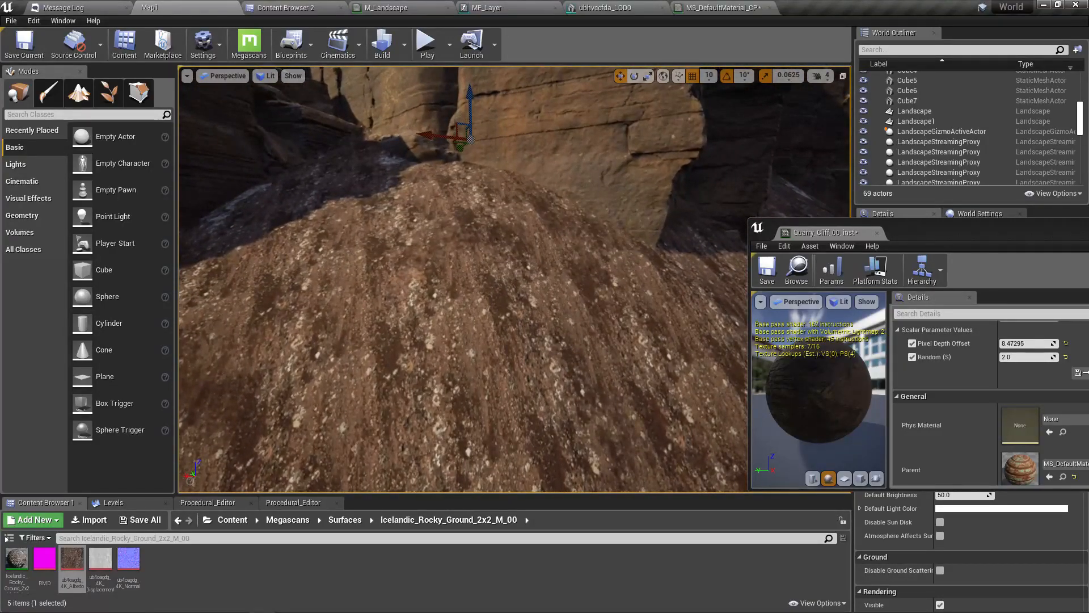
- Dock the Quarry_Cliff_00_inst editor in the main window and look over the blended cliffs in Map1
{"action": "left_click_drag", "start_coordinate": [802, 236], "coordinate": [779, 5]}
{"action": "left_click", "coordinate": [219, 5]}
{"action": "right_click_drag", "start_coordinate": [423, 180], "coordinate": [497, 100]}
{"action": "key", "text": "w"}
{"action": "key", "text": "w"}
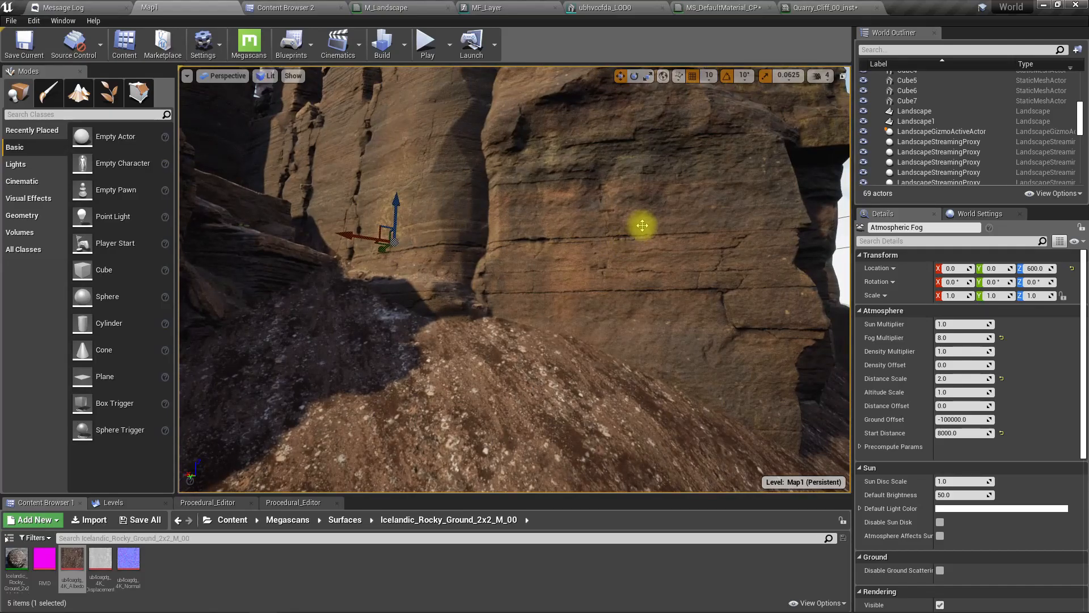
{"action": "right_click_drag", "start_coordinate": [491, 402], "coordinate": [335, 397]}
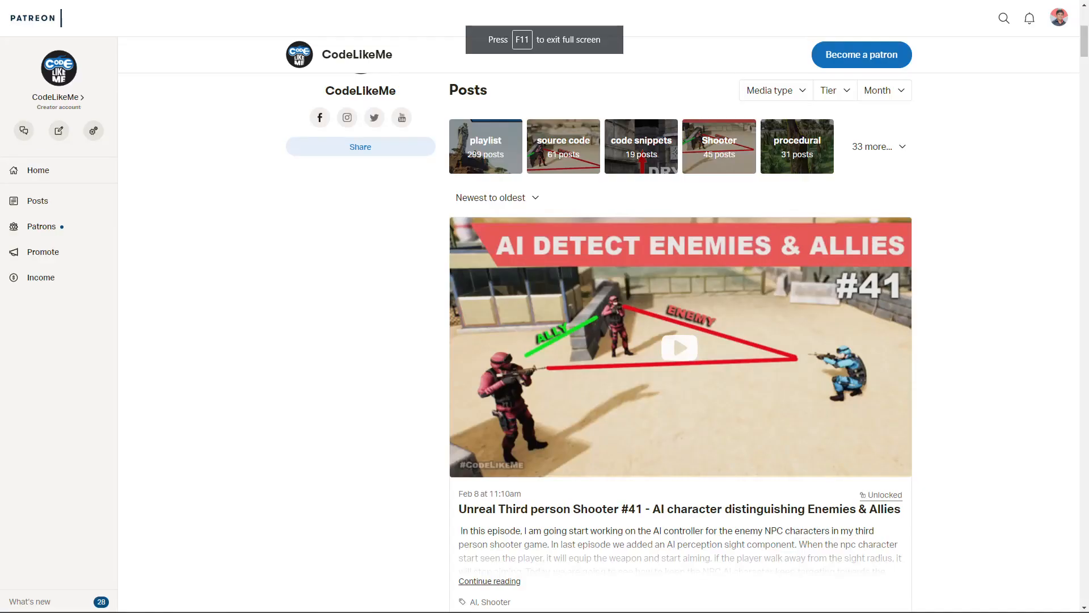
- Look through the latest posts on the CodeLikeMe Patreon page
{"action": "scroll", "coordinate": [423, 340], "scroll_direction": "up", "scroll_amount": 5}
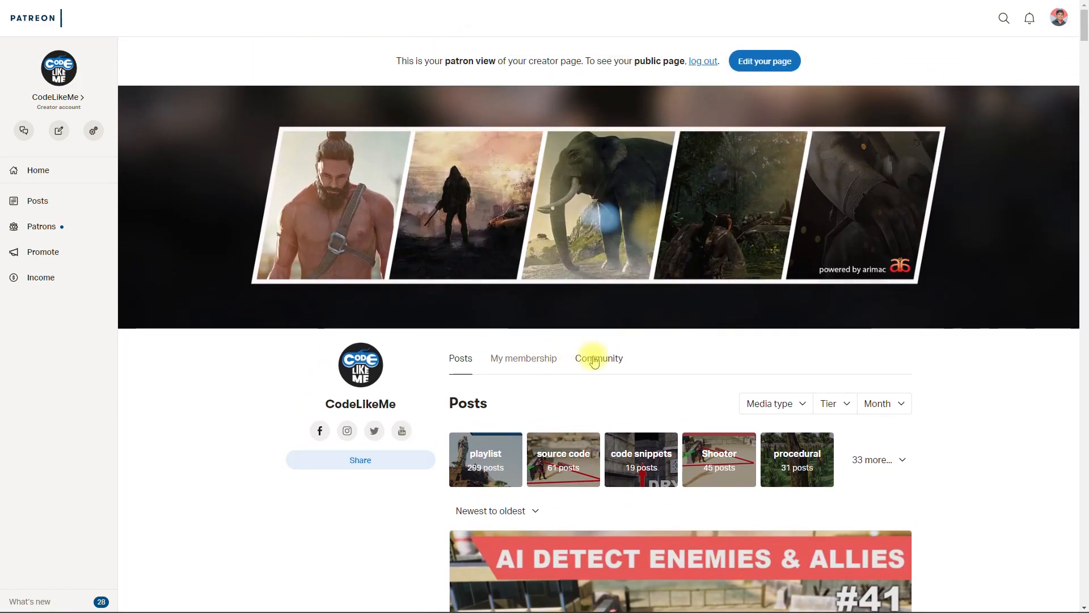
{"action": "scroll", "coordinate": [591, 355], "scroll_direction": "down", "scroll_amount": 10}
{"action": "scroll", "coordinate": [594, 360], "scroll_direction": "down", "scroll_amount": 4}
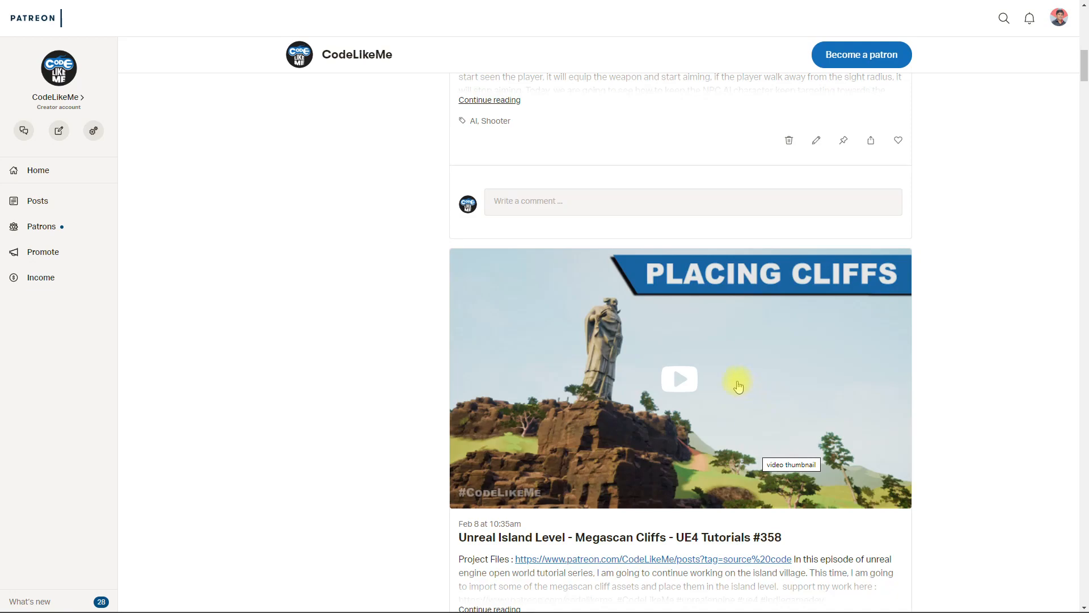
{"action": "scroll", "coordinate": [739, 383], "scroll_direction": "down", "scroll_amount": 4}
{"action": "scroll", "coordinate": [738, 384], "scroll_direction": "down", "scroll_amount": 5}
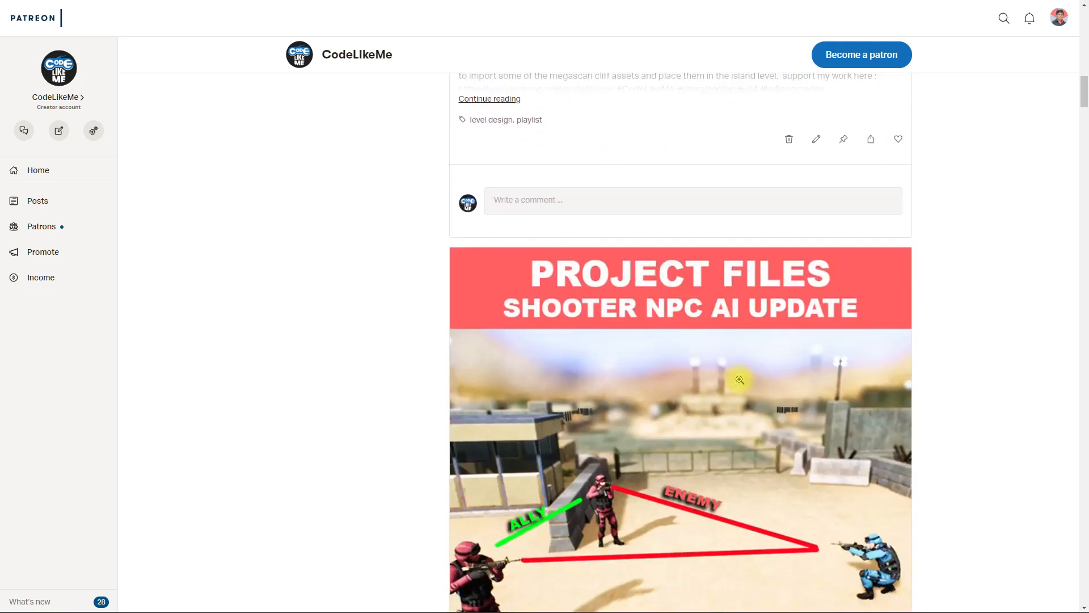
{"action": "scroll", "coordinate": [739, 380], "scroll_direction": "up", "scroll_amount": 15}
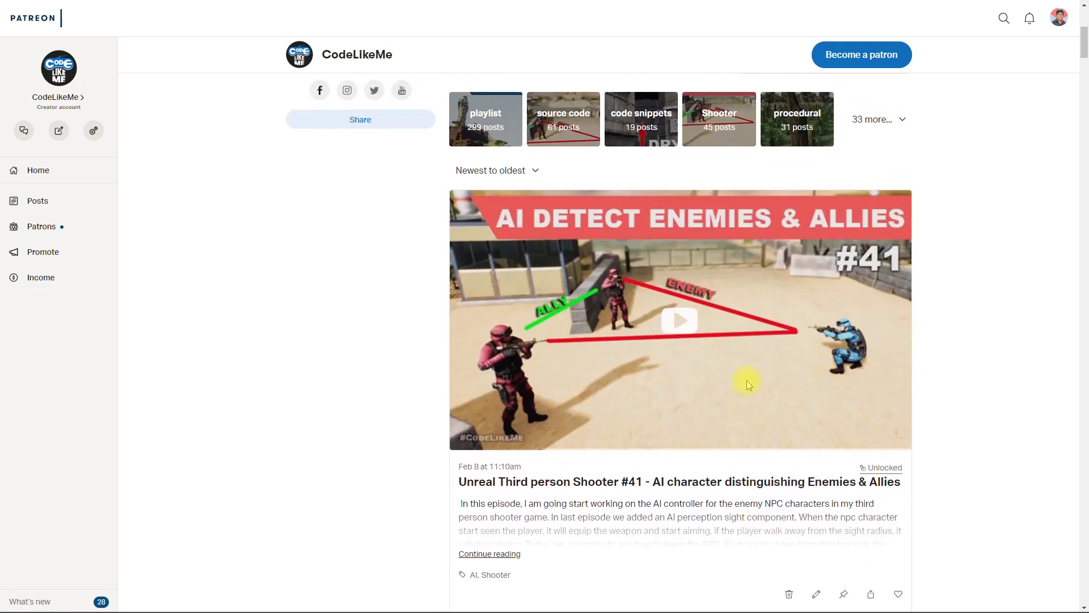